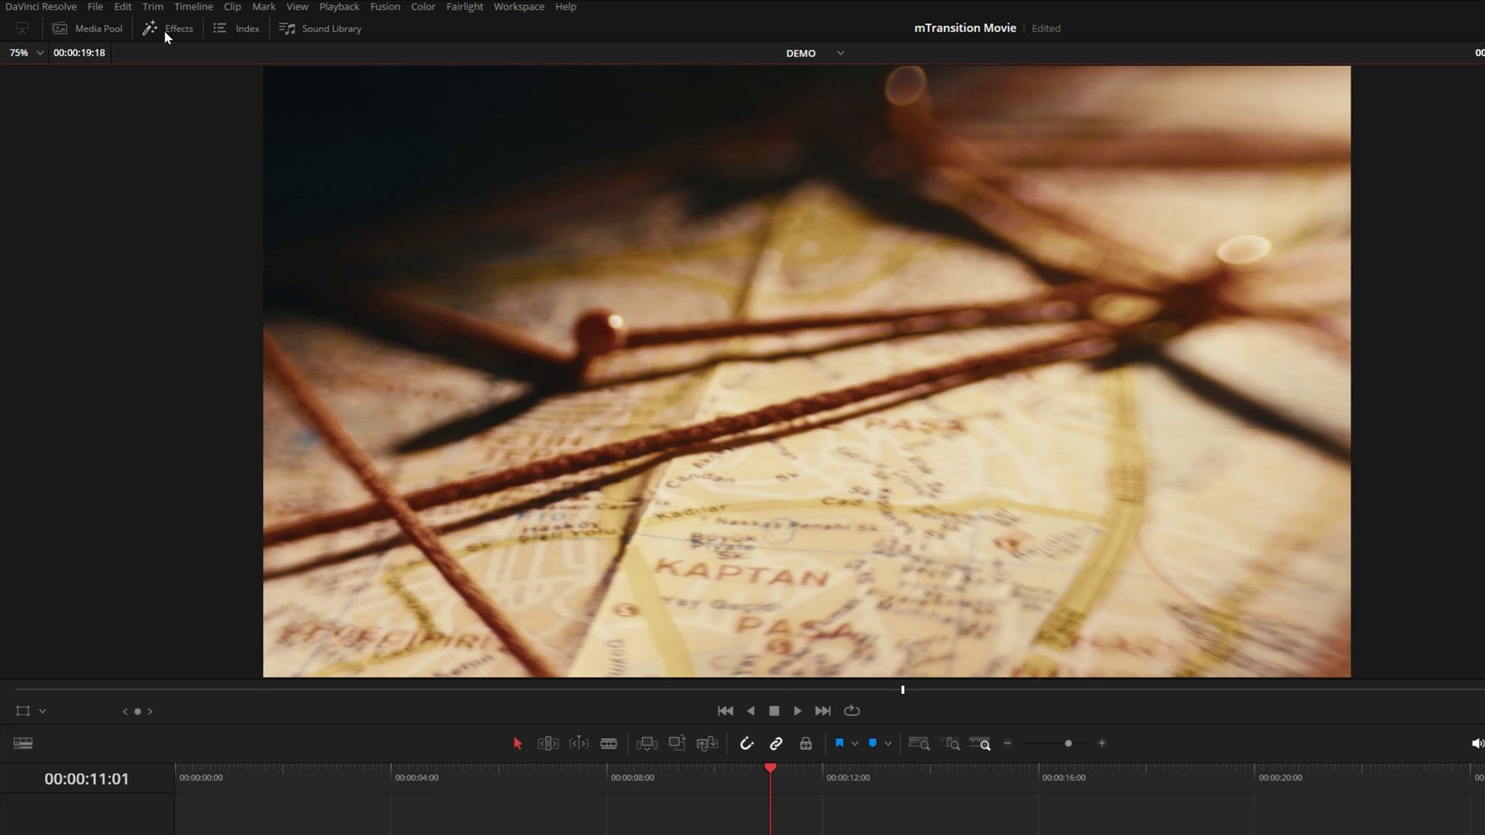
Show the mTransition Movie transitions as a wide thumbnail grid with Hover Scrub Preview enabled
left_click(127, 23)
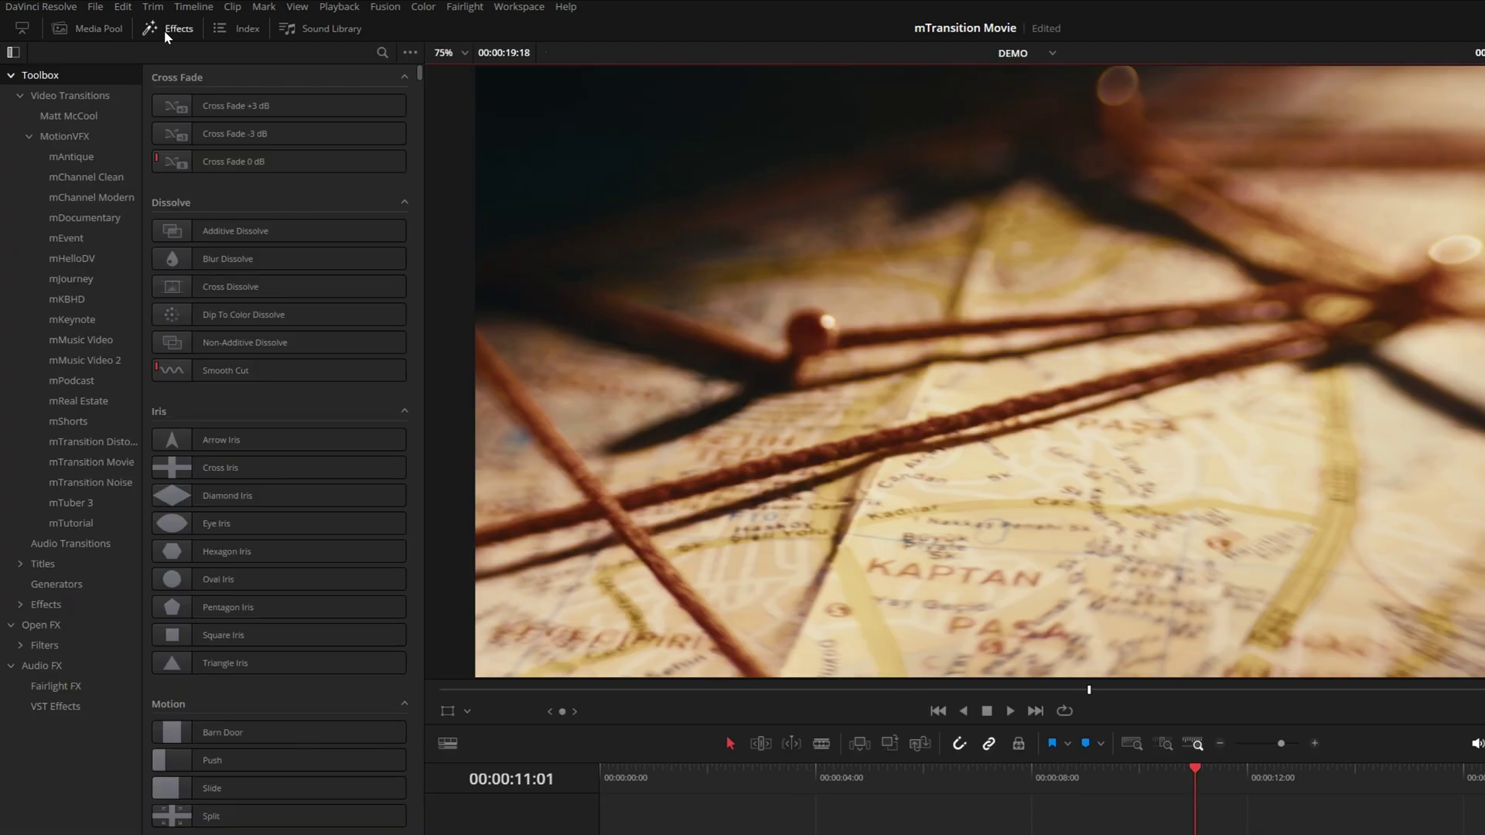
left_click(99, 467)
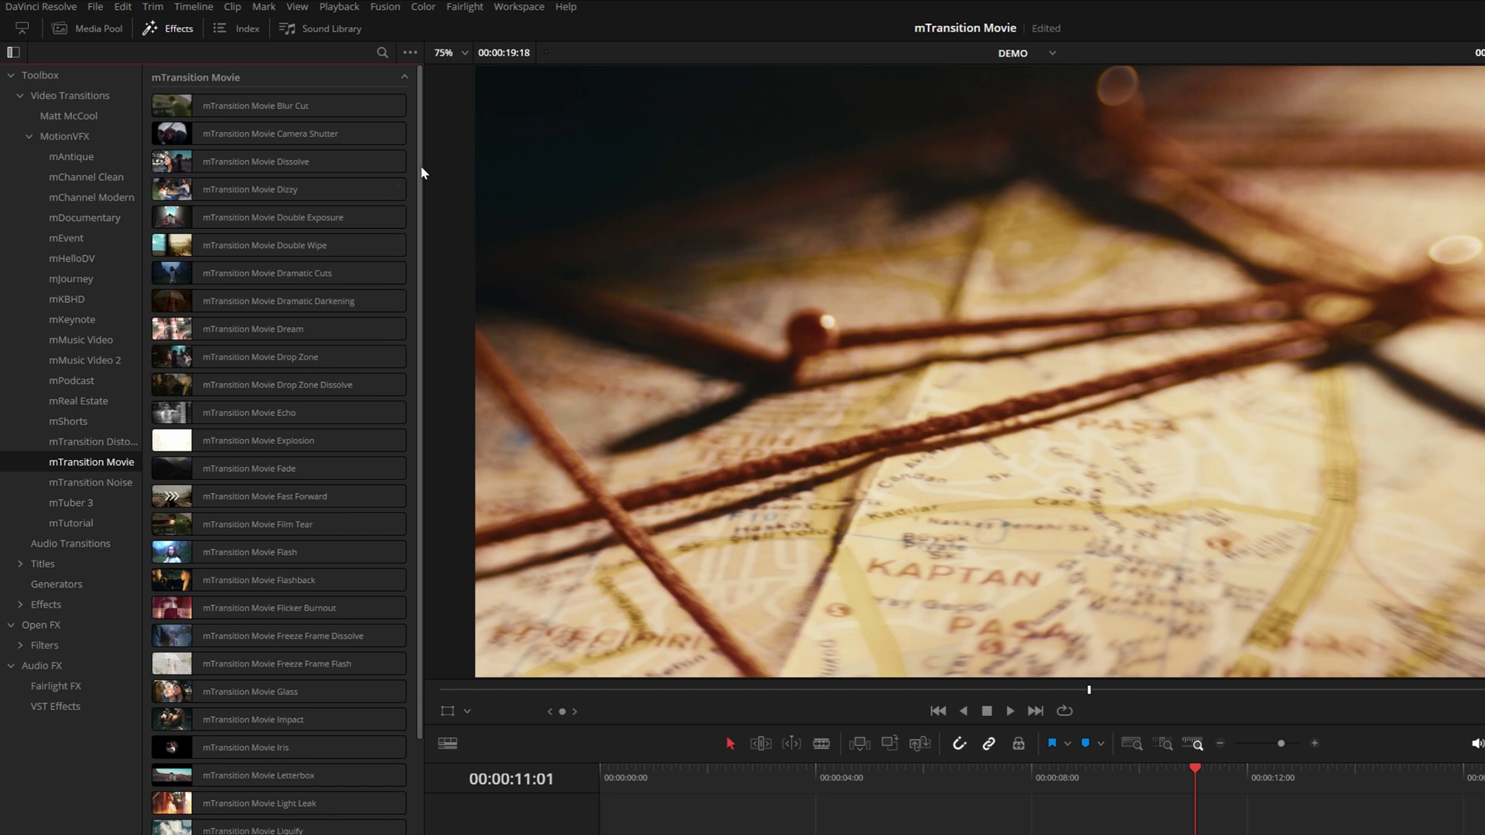
mouse_move(421, 168)
left_mouse_down()
mouse_move(427, 522)
mouse_move(422, 153)
left_mouse_up()
left_click(13, 52)
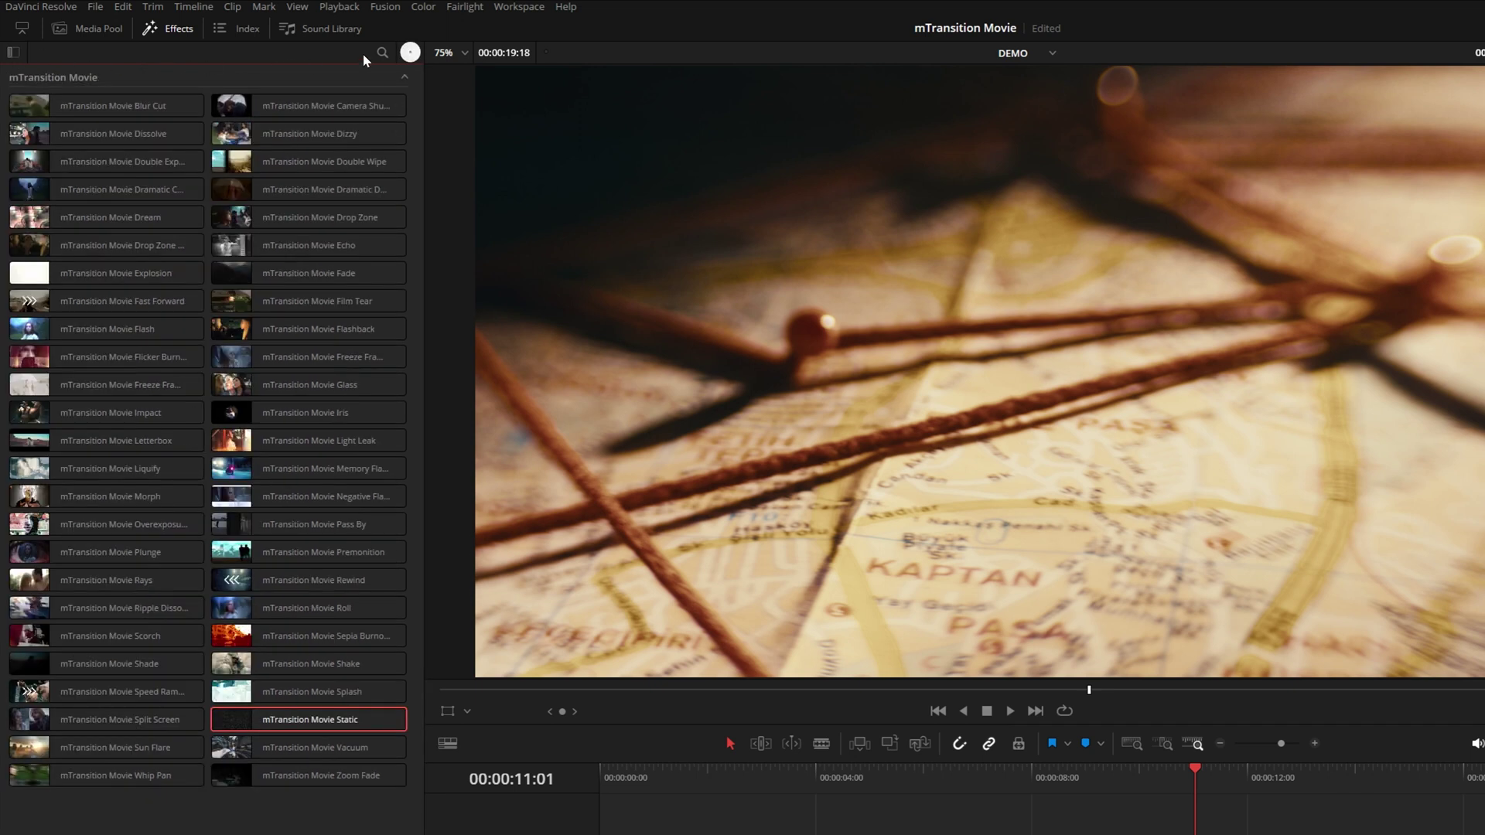
left_click(409, 52)
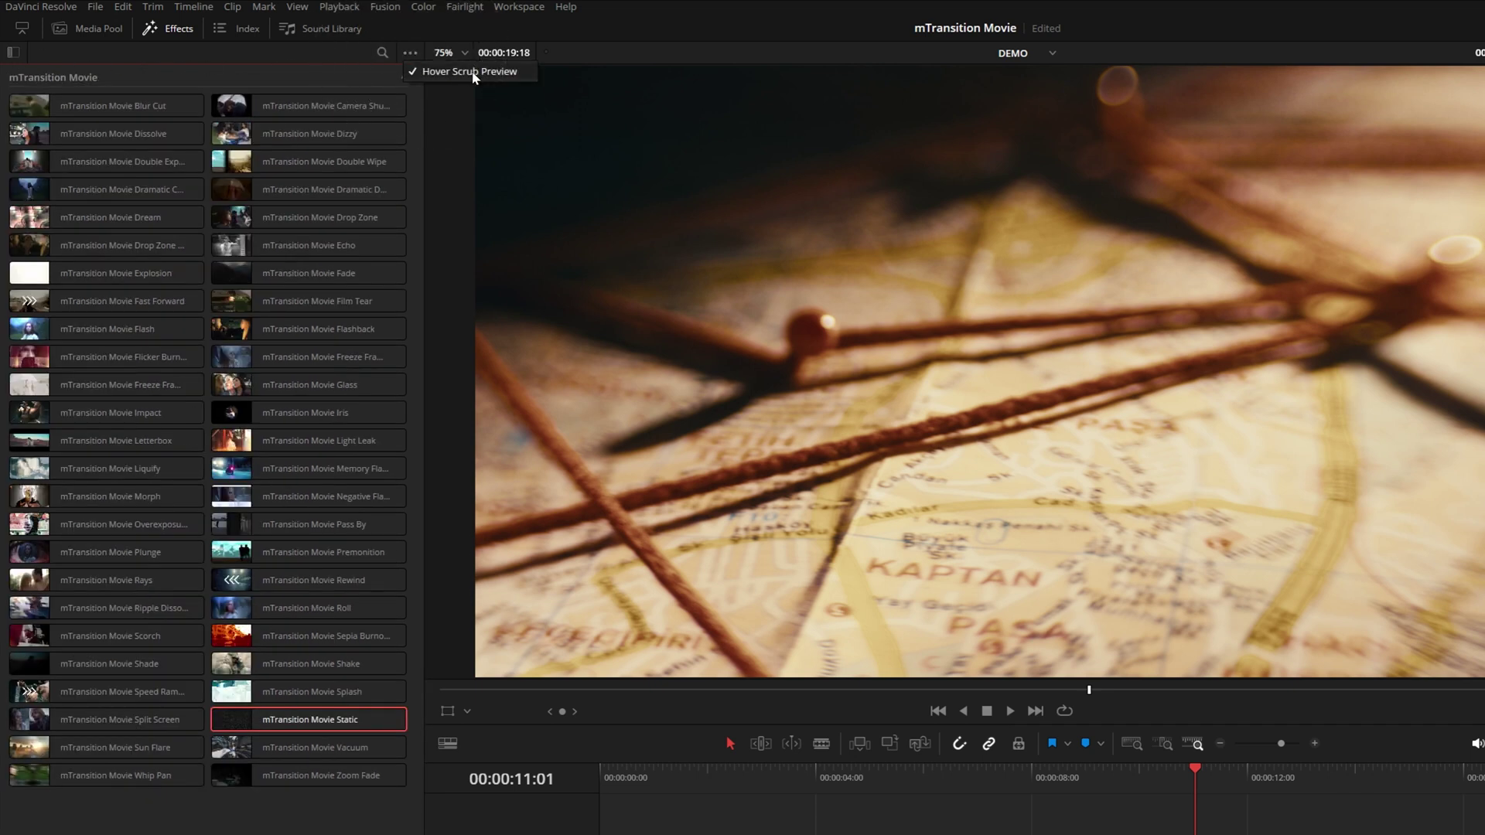
left_click(472, 72)
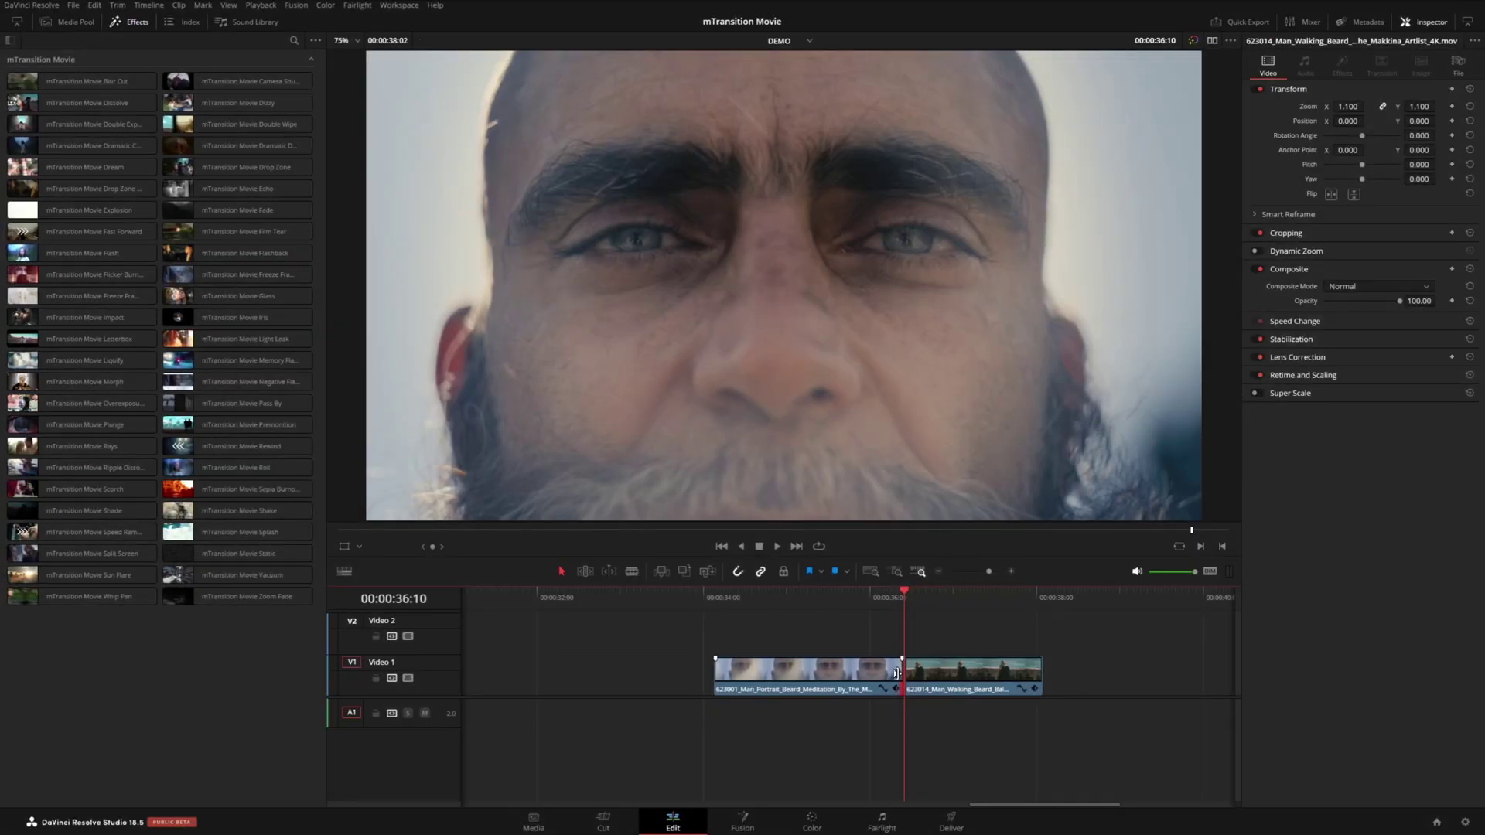
Place mTransition Movie Echo on the bearded-man cut and stretch it to 02:12
left_click(898, 670)
left_click(897, 670)
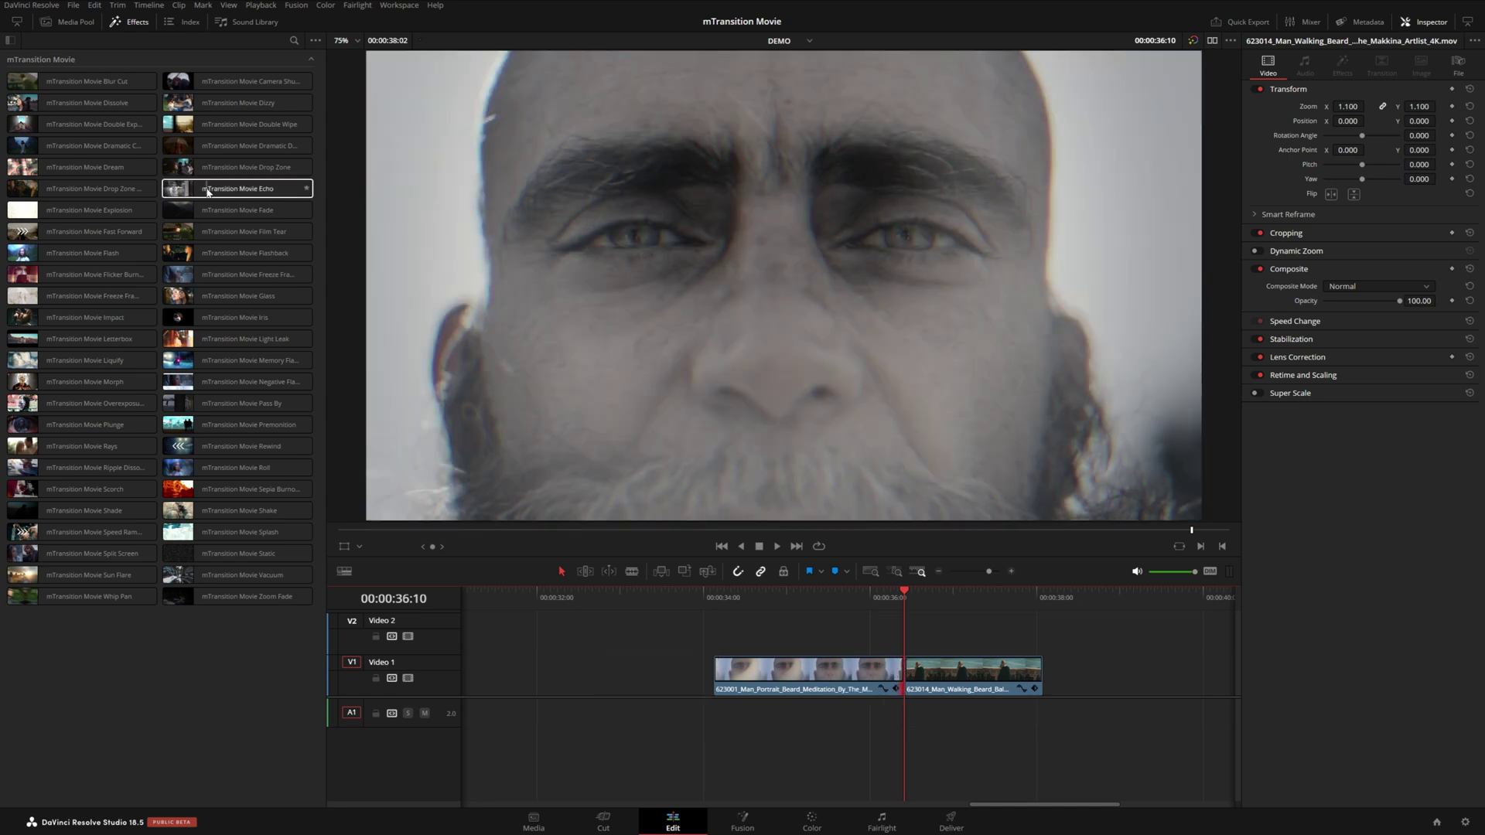
left_click_drag(217, 188, 910, 668)
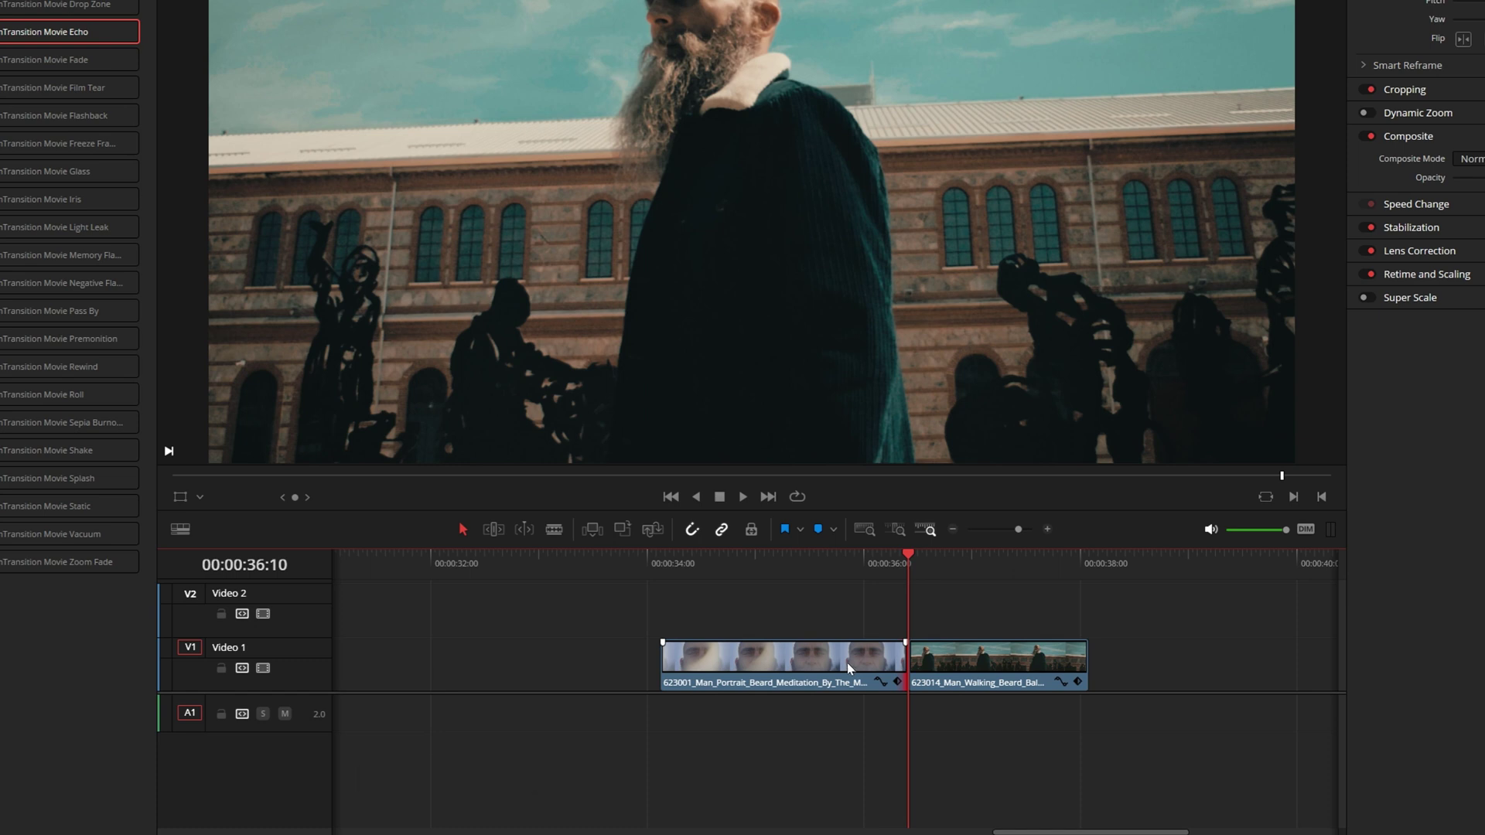
left_click_drag(796, 652, 893, 657)
key("a")
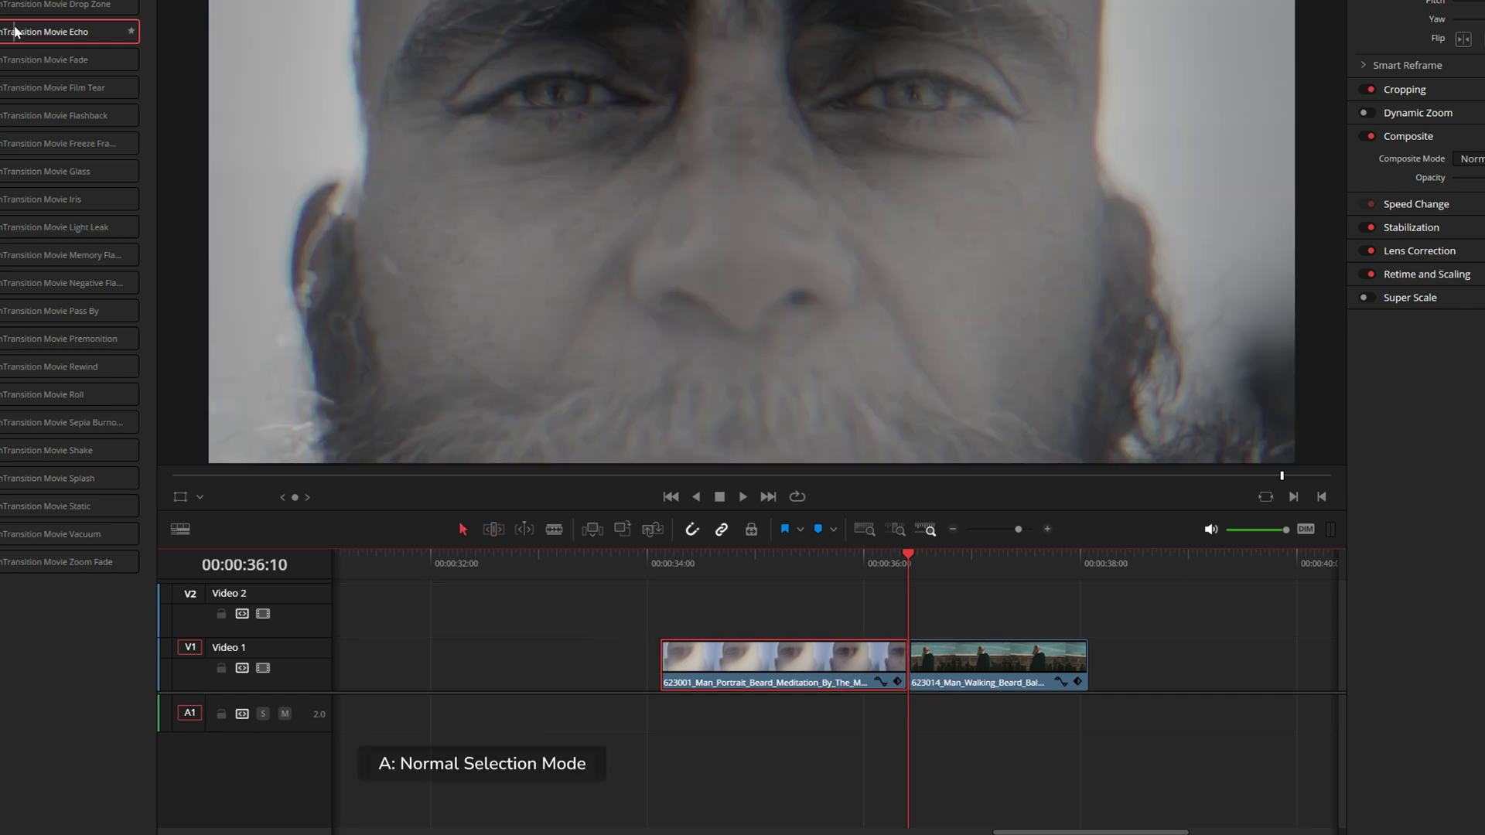
left_click_drag(46, 31, 901, 669)
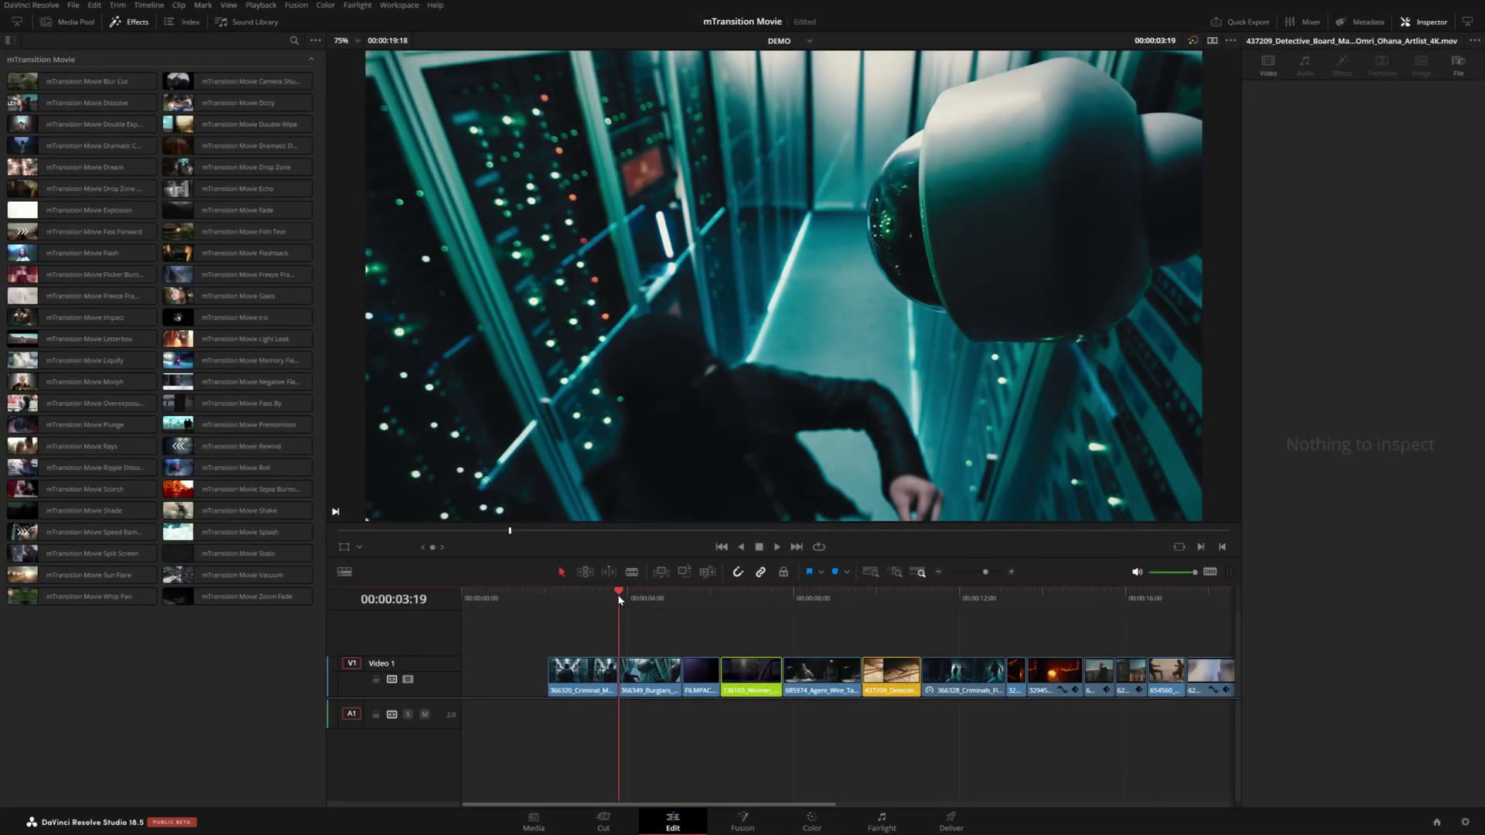
Place the mTransition Movie Static transition on the first V1 cut and play it
mouse_move(616, 599)
left_mouse_down()
mouse_move(596, 600)
mouse_move(634, 608)
mouse_move(596, 608)
left_mouse_up()
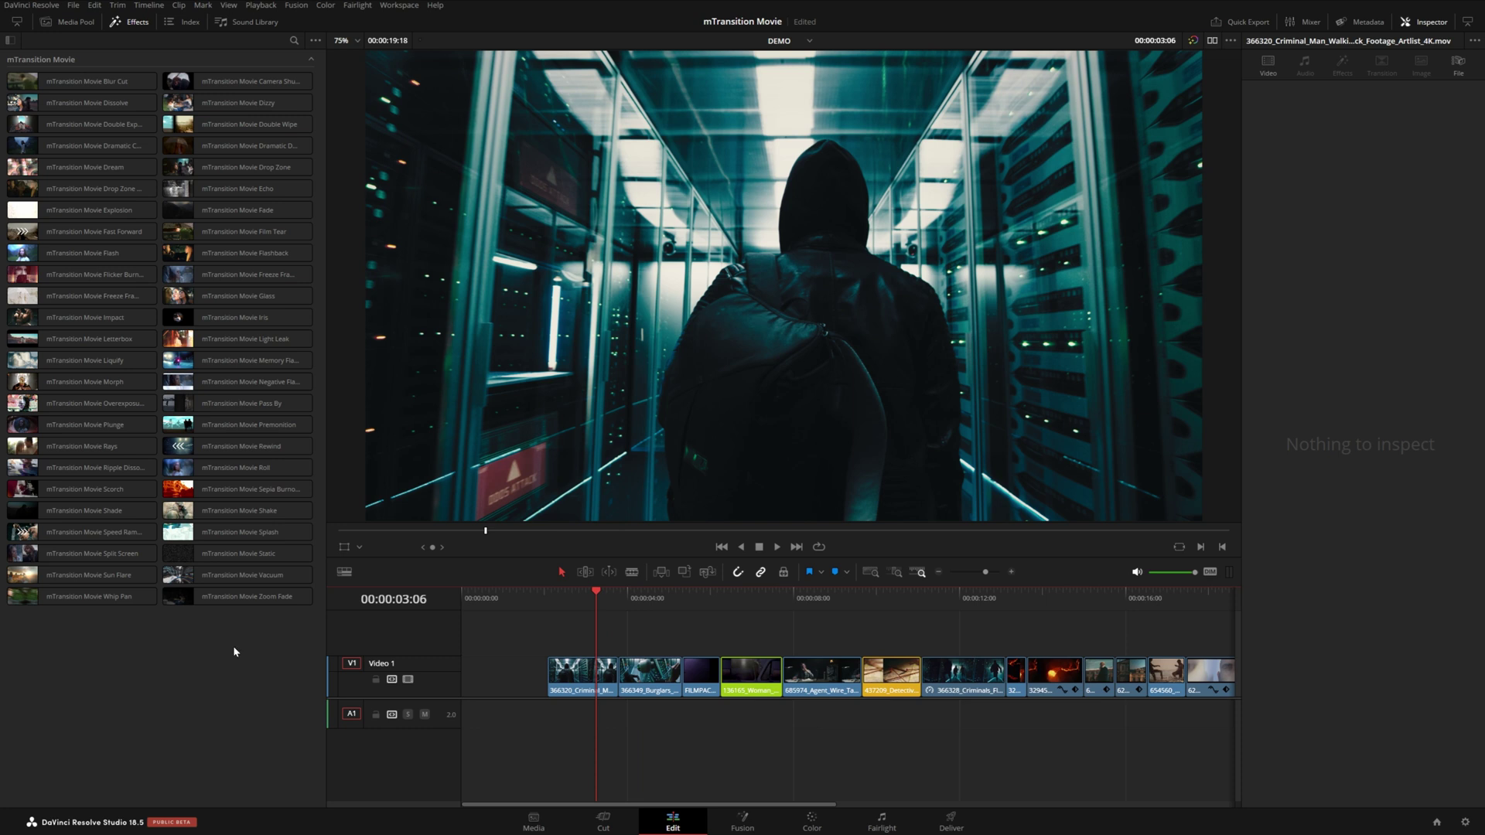
mouse_move(227, 558)
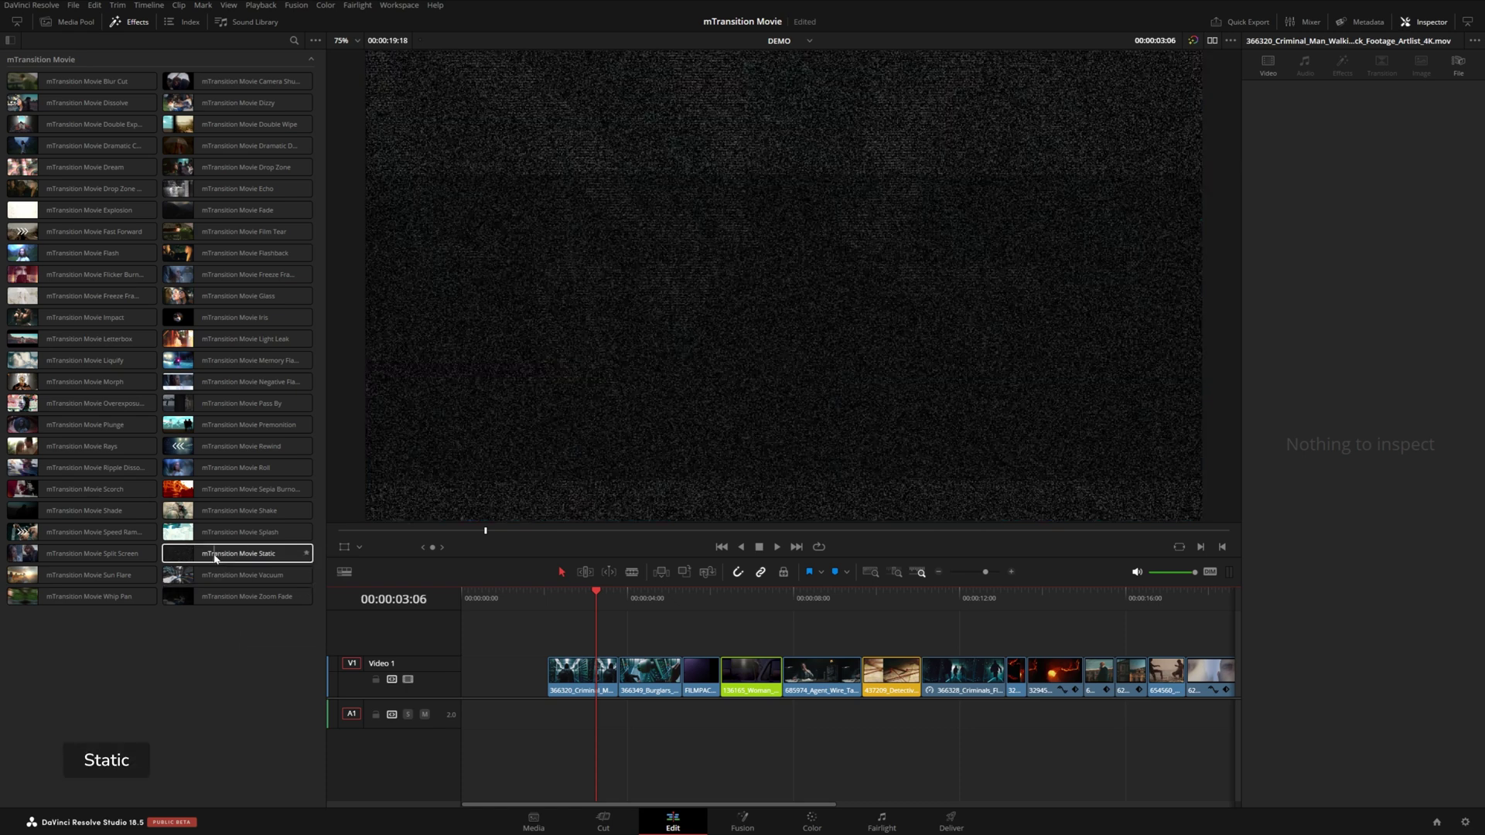
left_click_drag(228, 557, 617, 669)
left_click(600, 595)
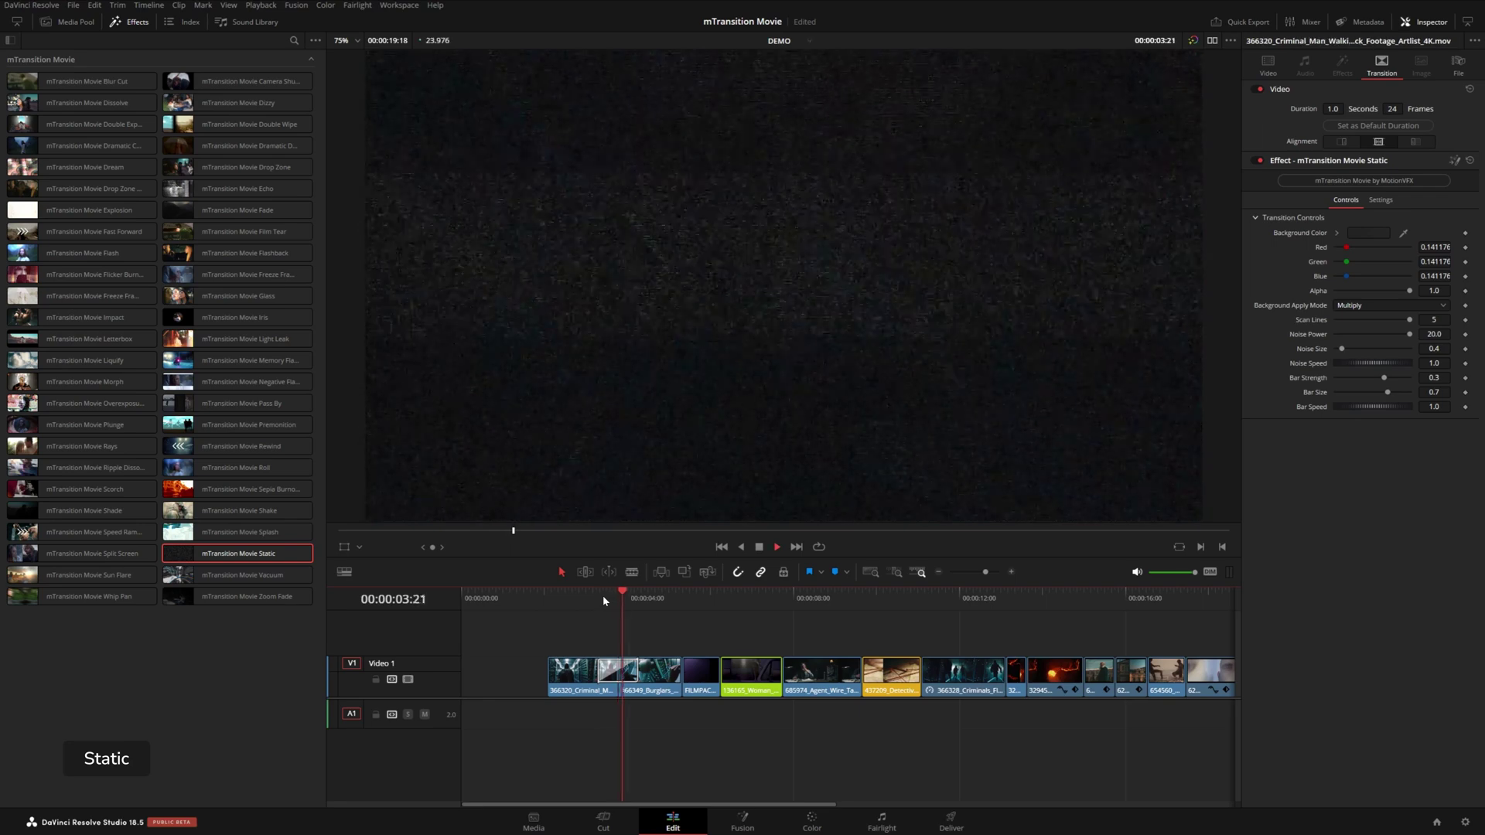
key("space")
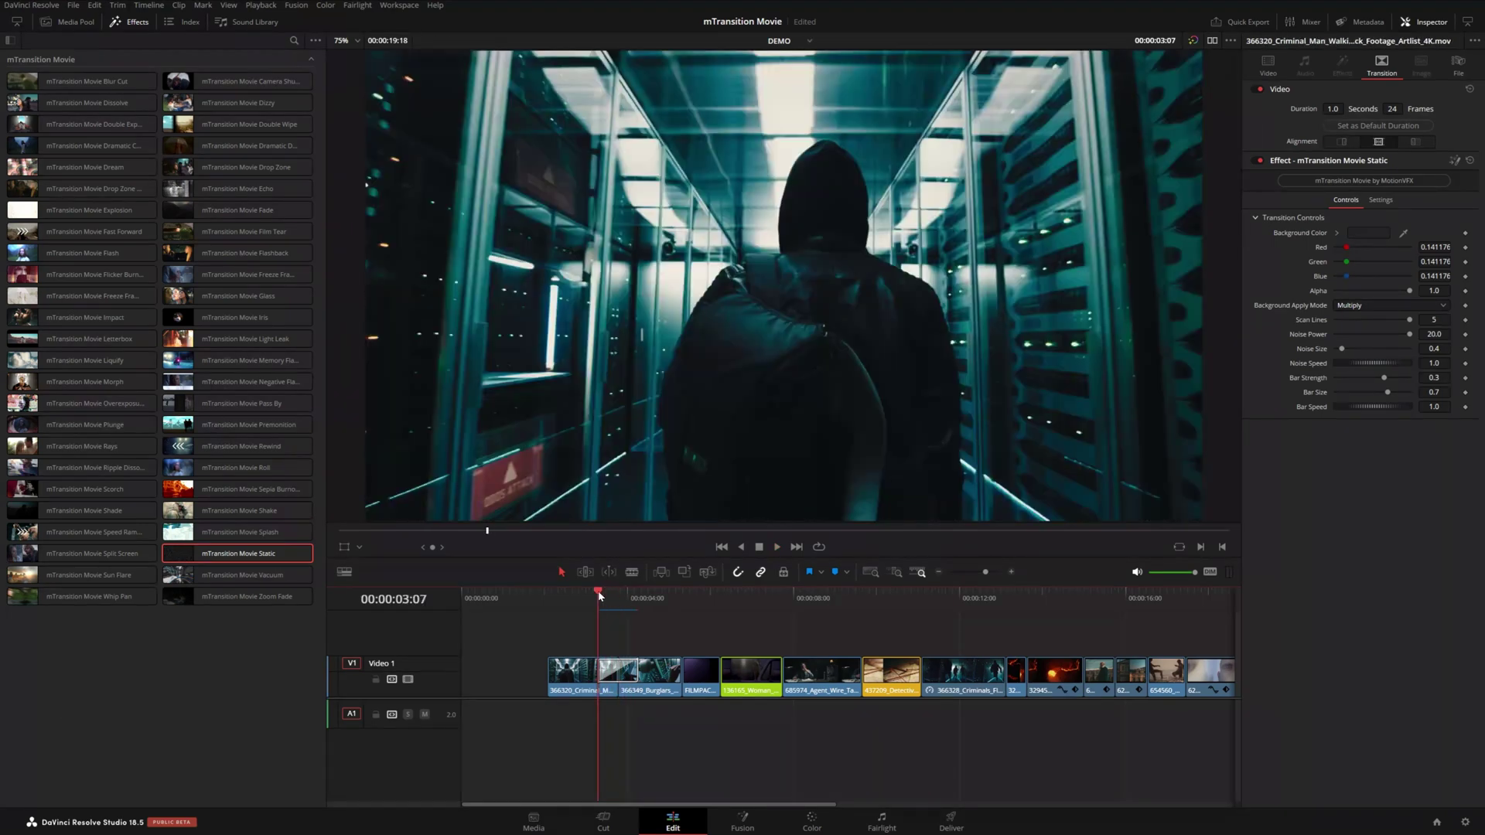
key("space")
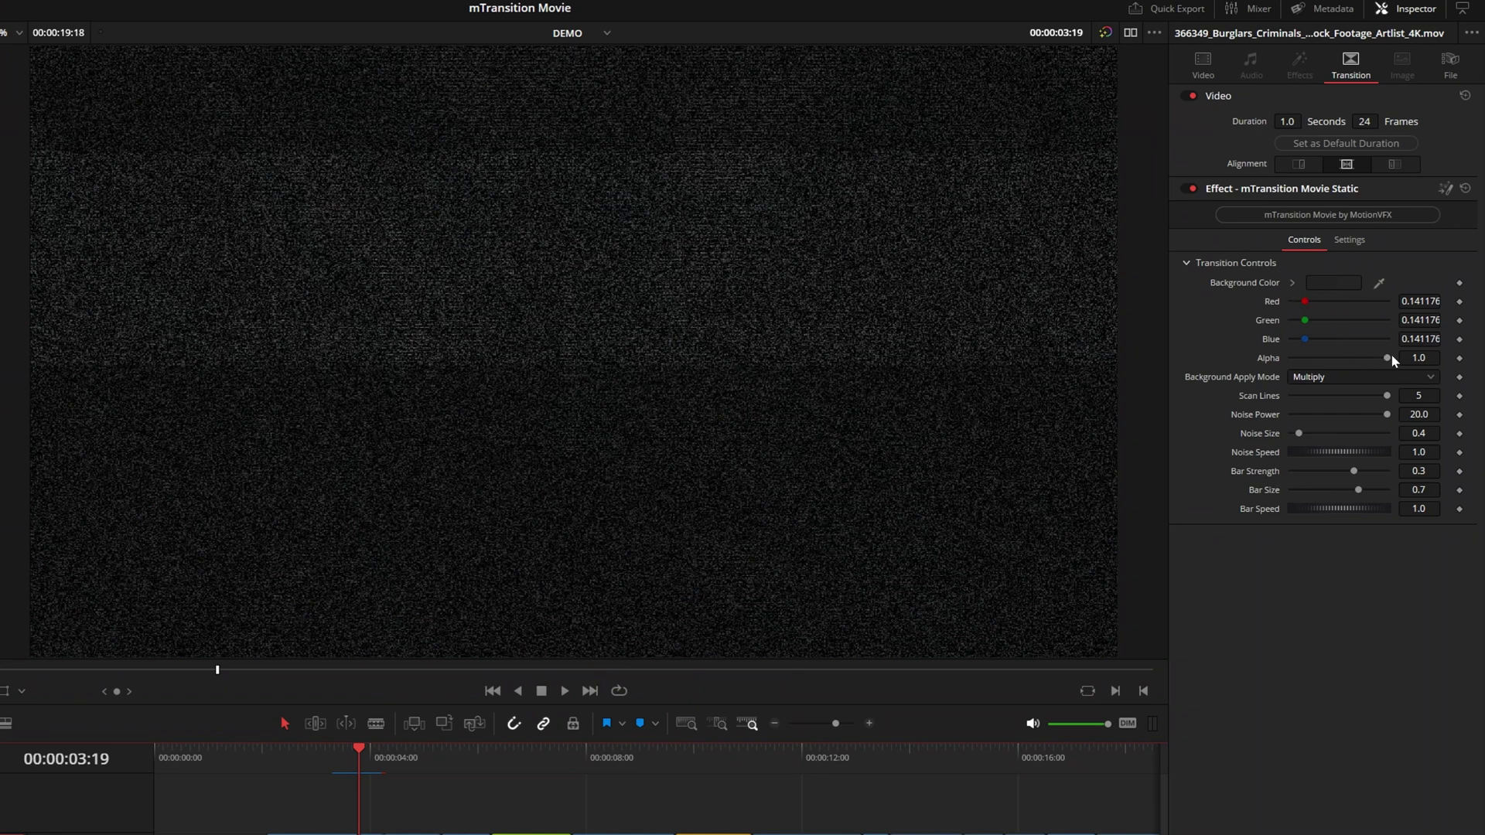
Set Static to Alpha 0.803, 4 scan lines and Noise Power 12.76, then replay it
left_click_drag(1390, 361, 1357, 412)
left_click(327, 758)
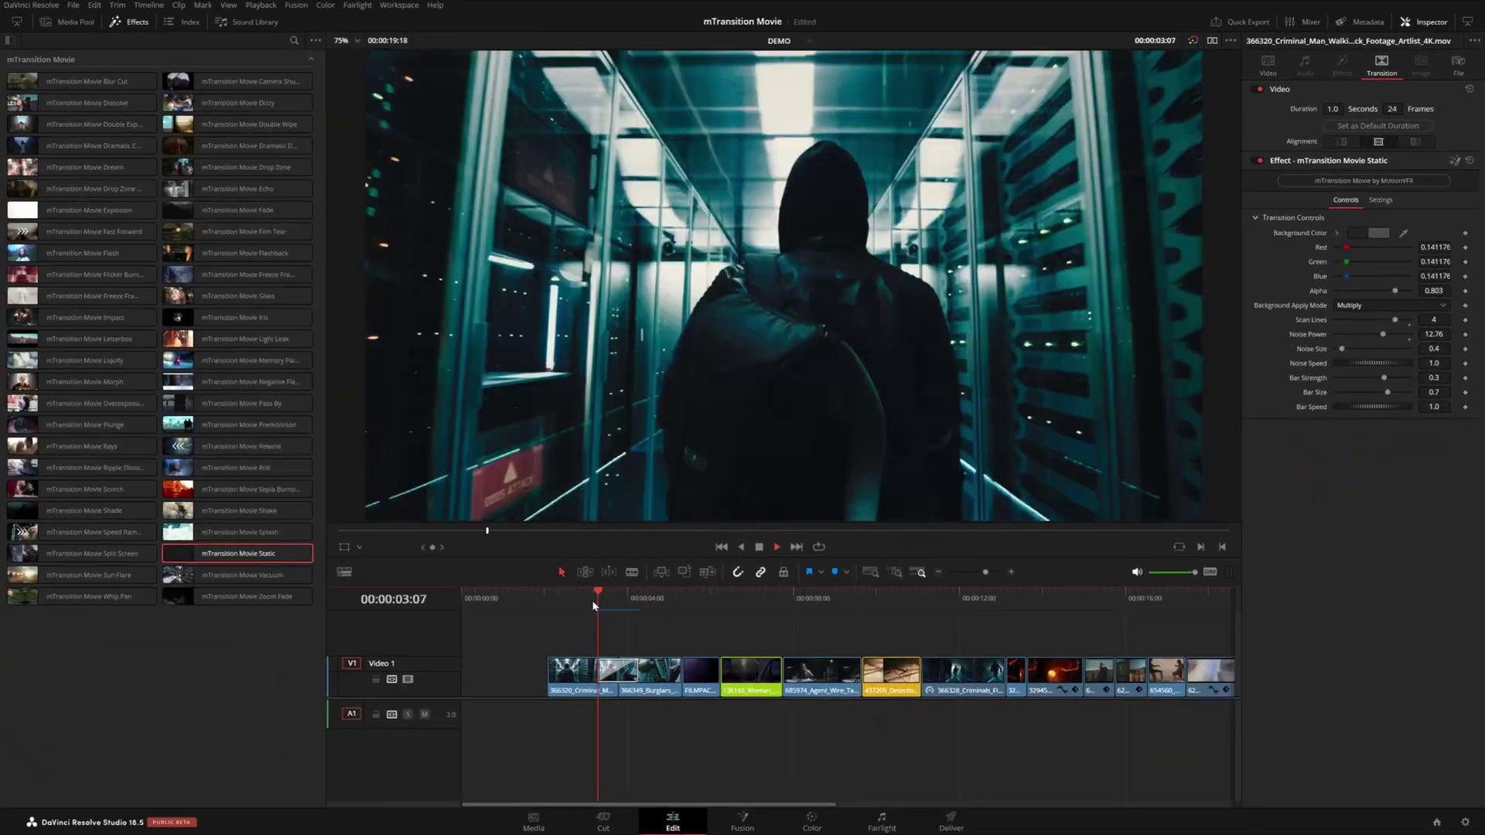
key("space")
Place Flicker Burnout on the first cut and replay it a few times
left_click(126, 655)
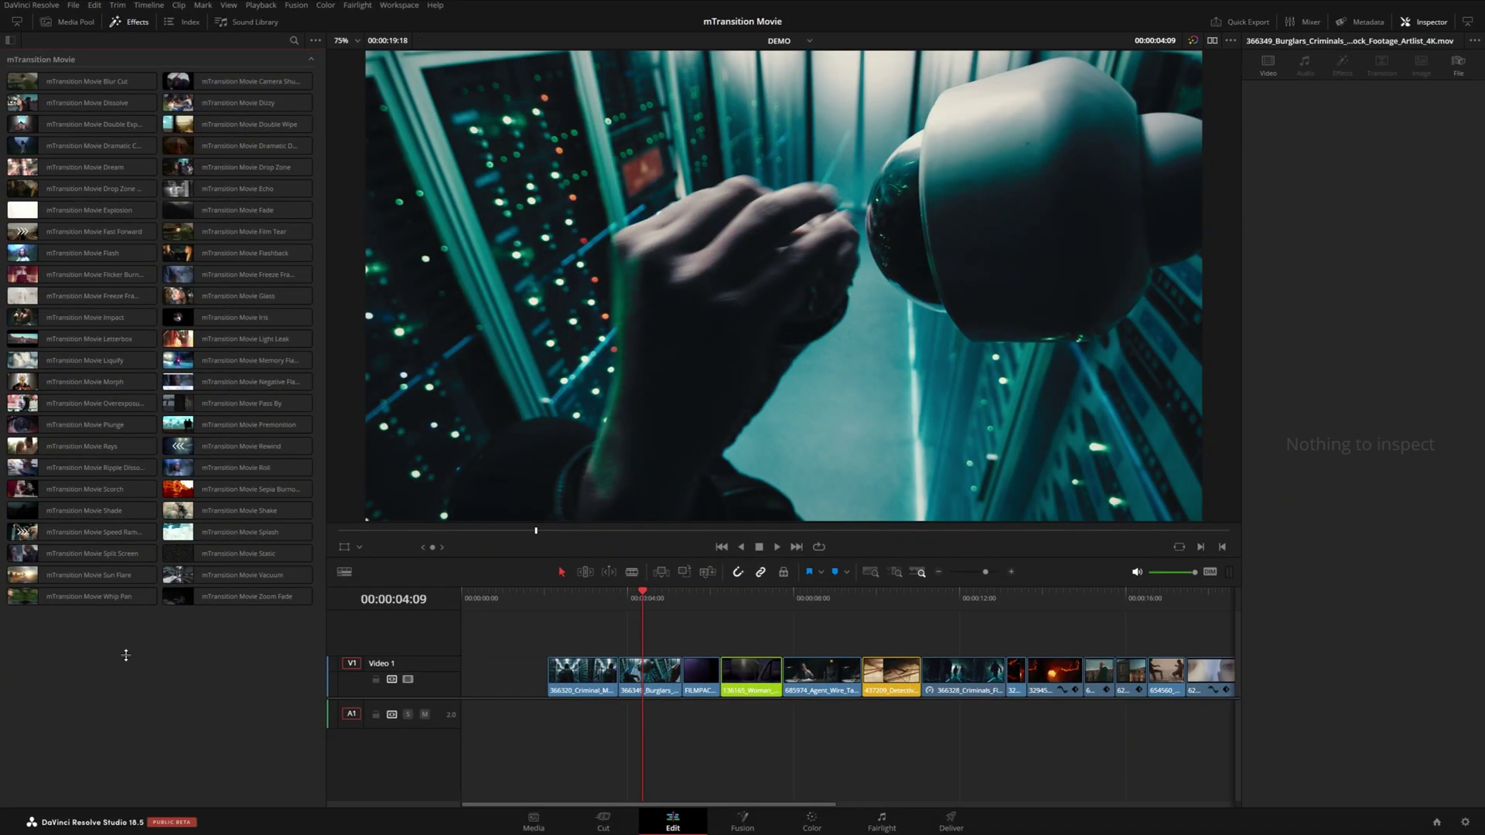
mouse_move(47, 275)
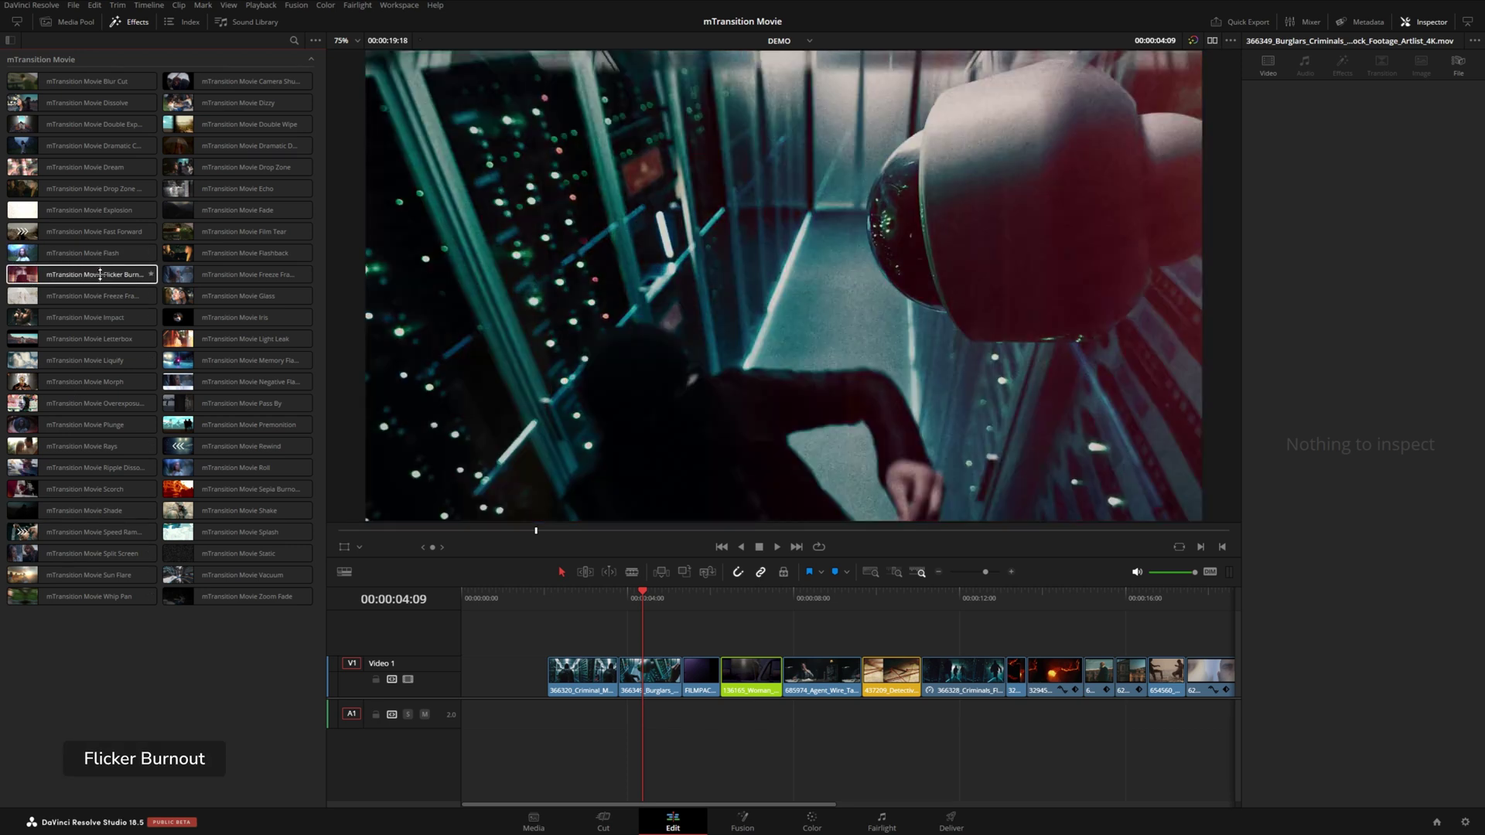
left_click_drag(104, 275, 618, 671)
left_click(596, 594)
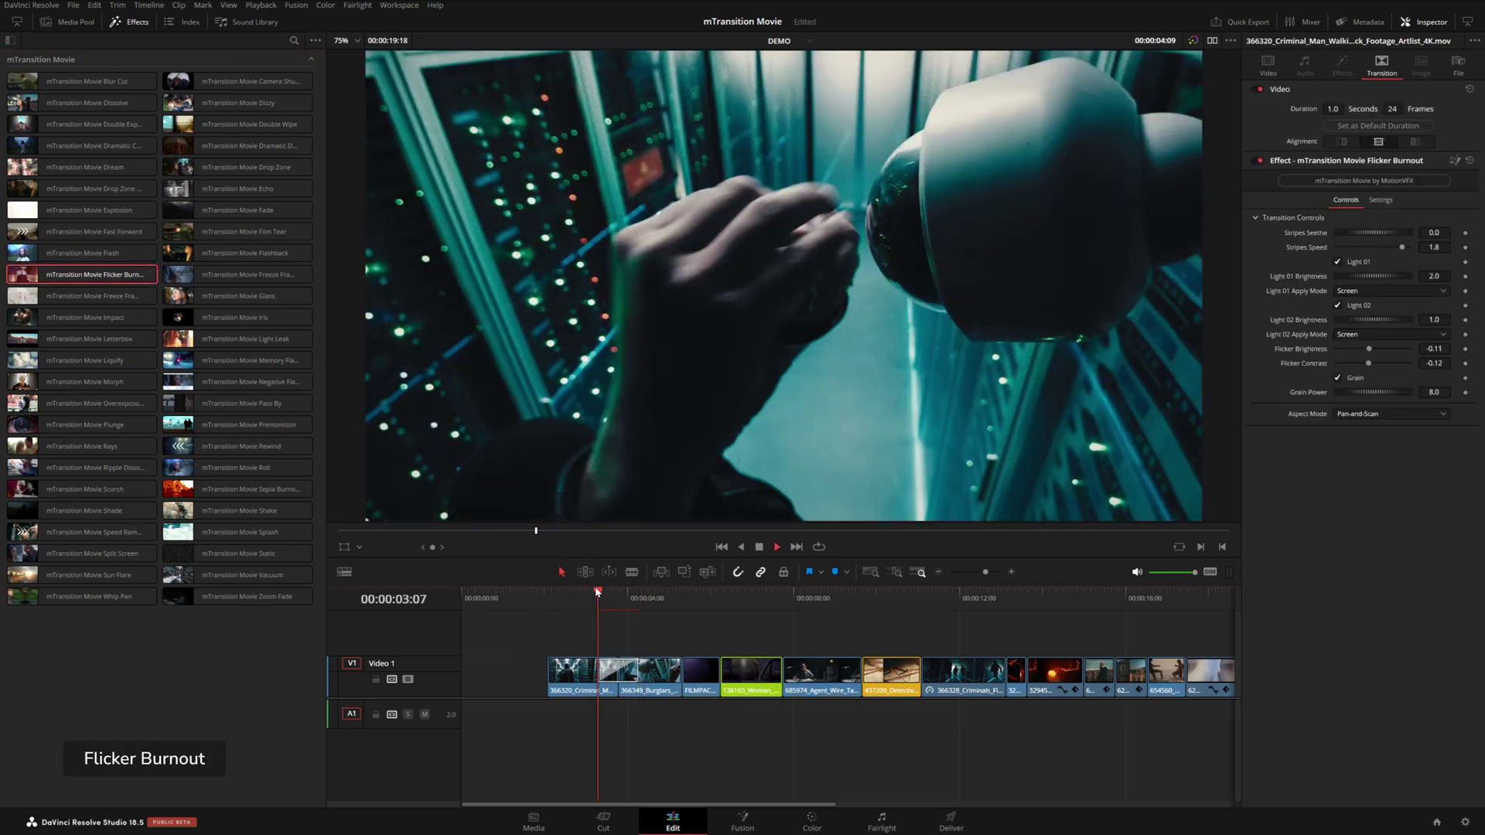
key("space")
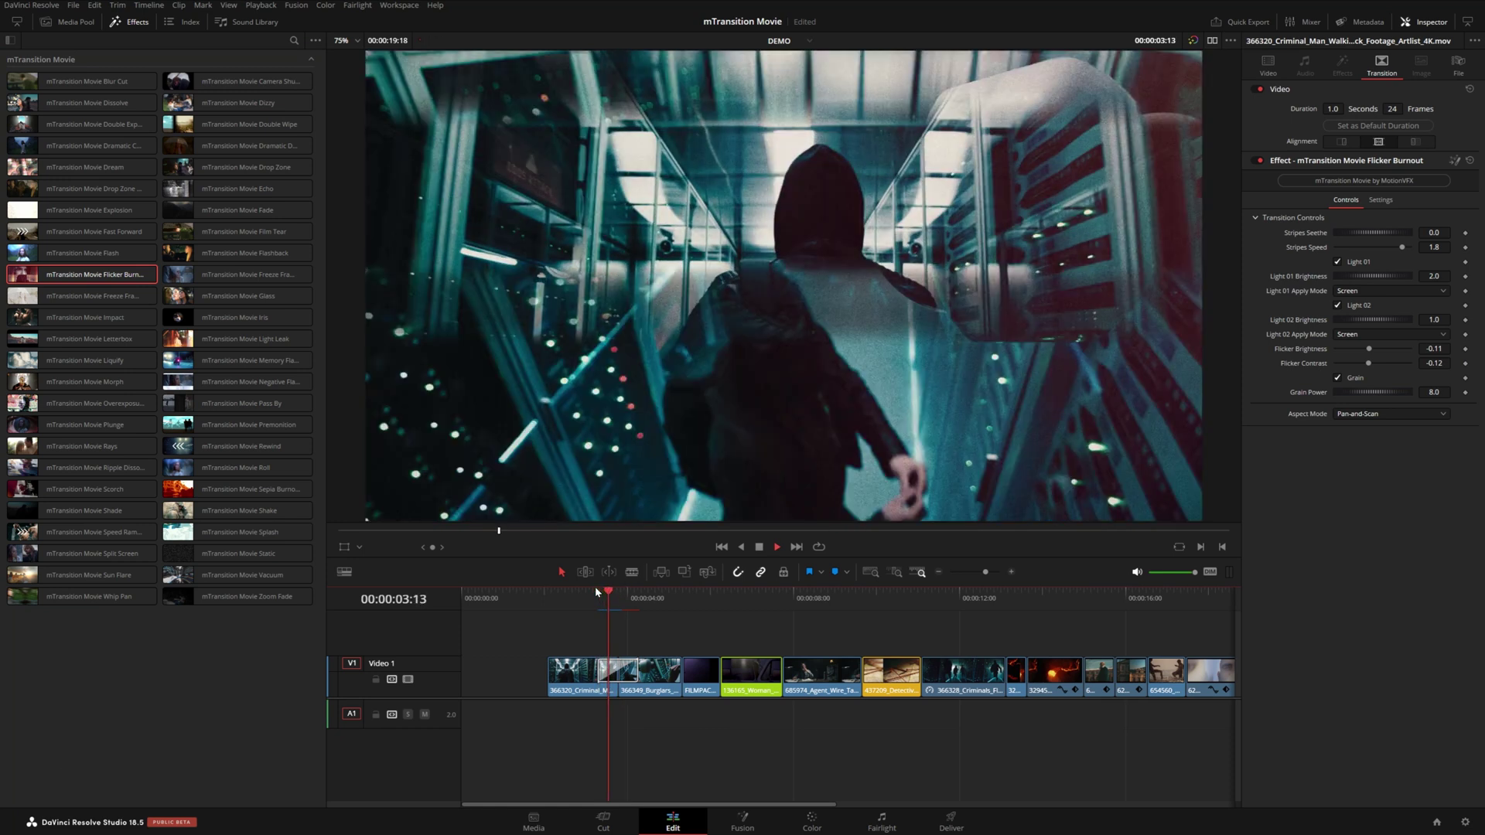
left_click(595, 588)
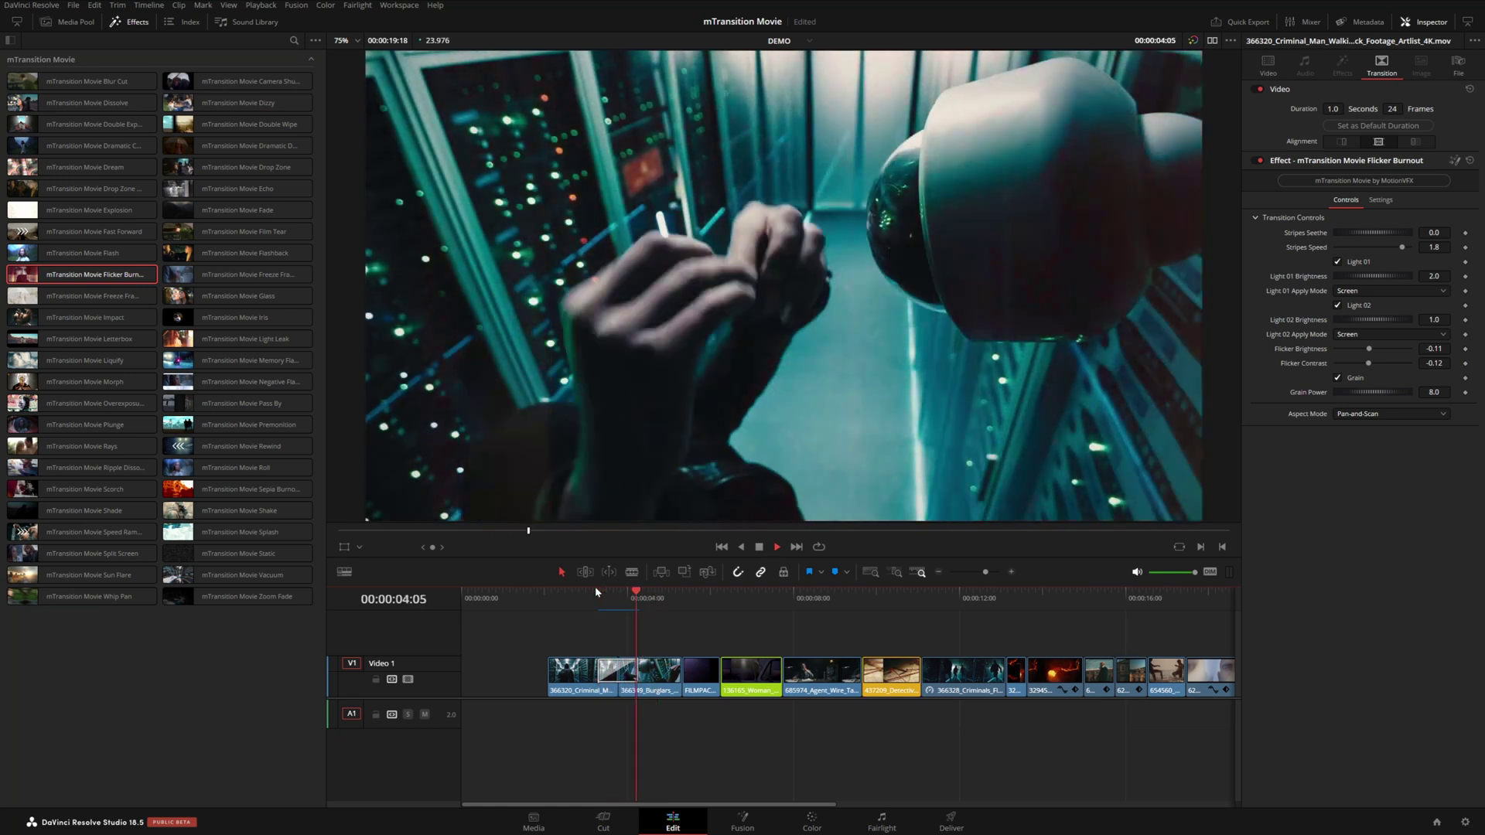
left_click(610, 610)
Set Stripes Seethe 0.399 and Stripes Speed 1.402, toggling the Light 01/02 glows
left_click(611, 663)
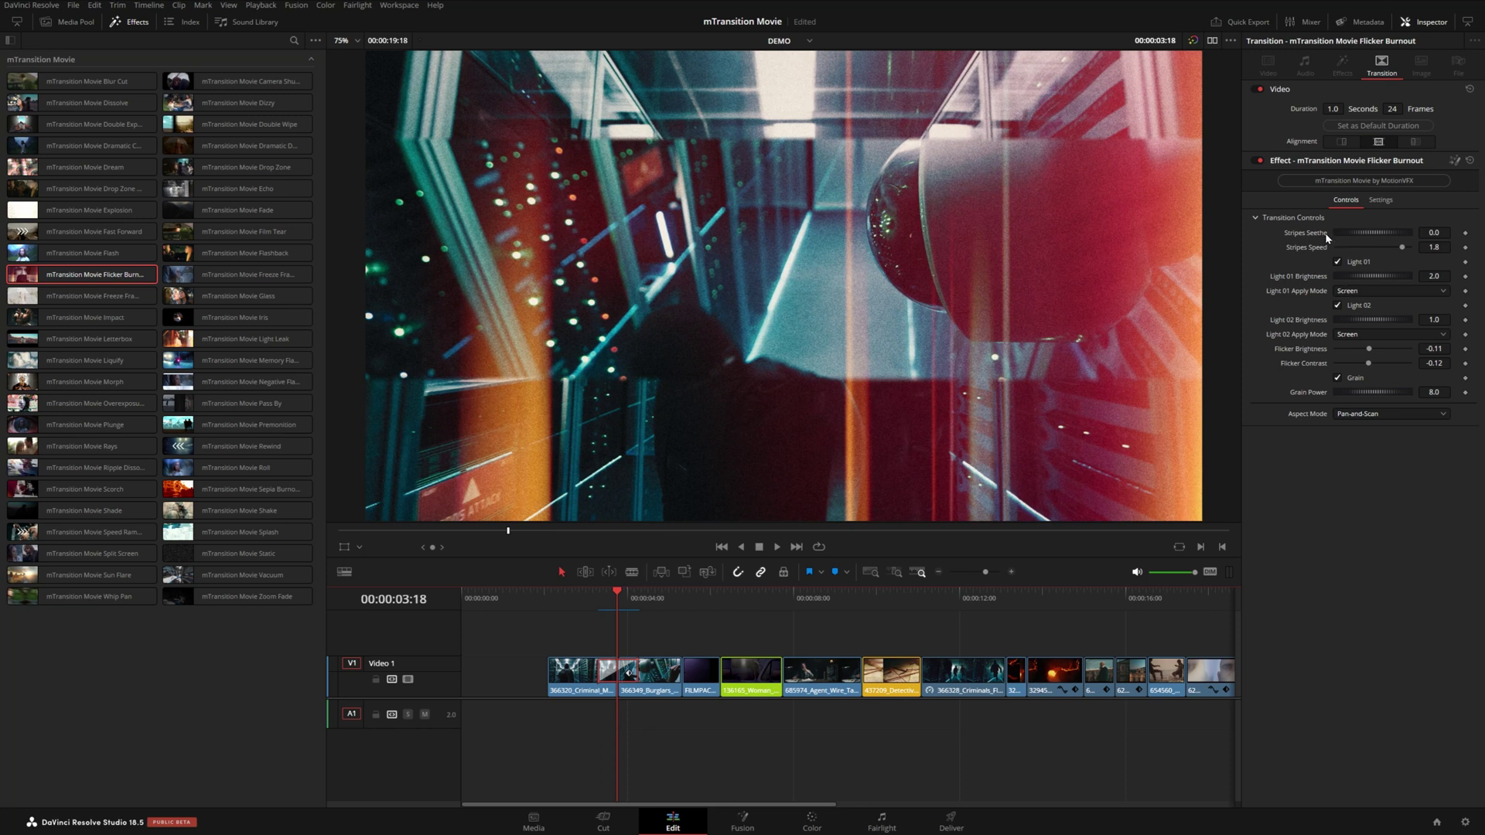
left_click_drag(1346, 230, 1386, 248)
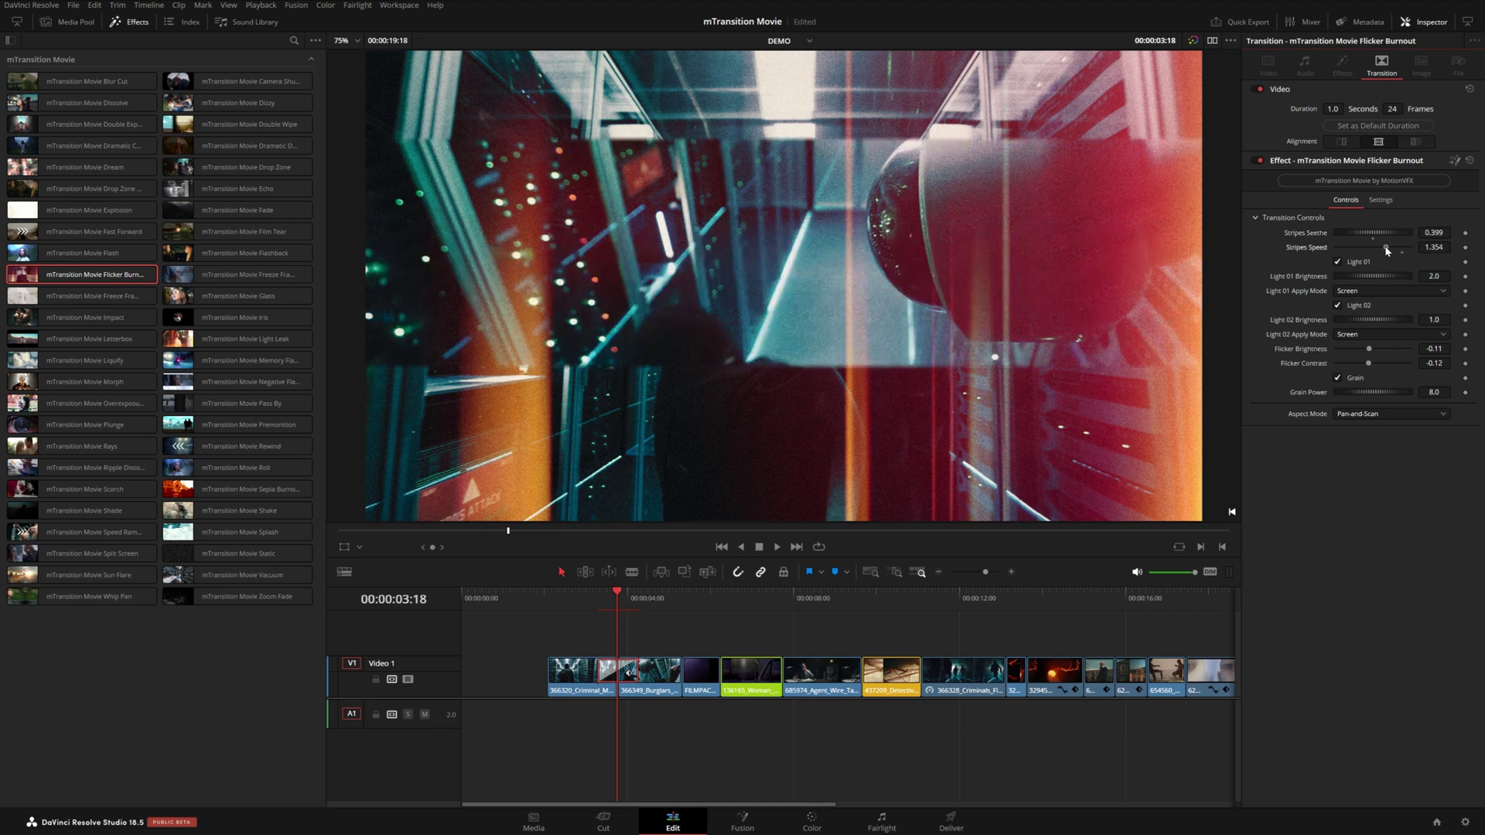
left_click(1338, 305)
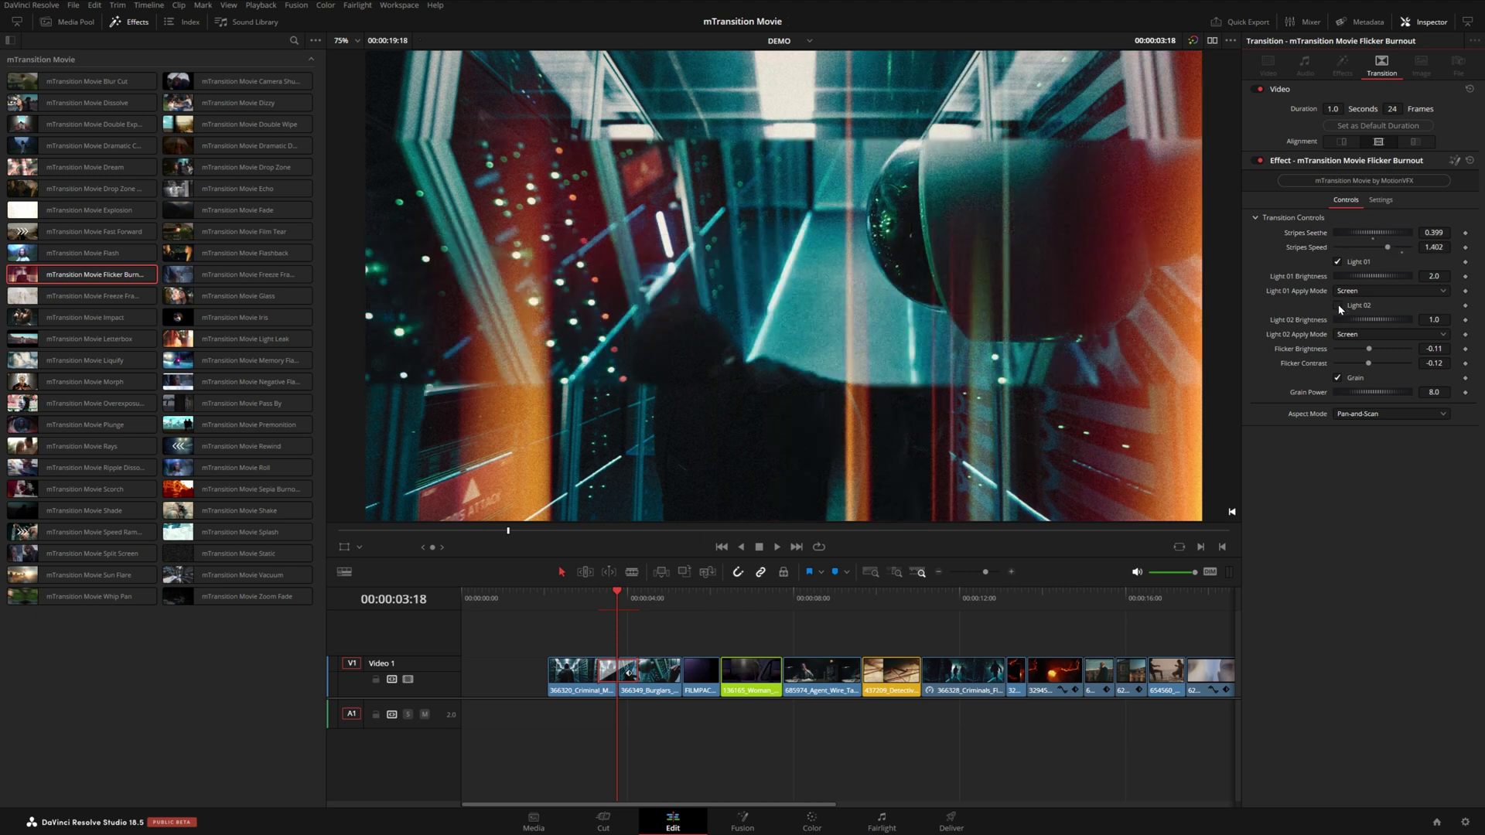
left_click(1339, 263)
left_click(1338, 305)
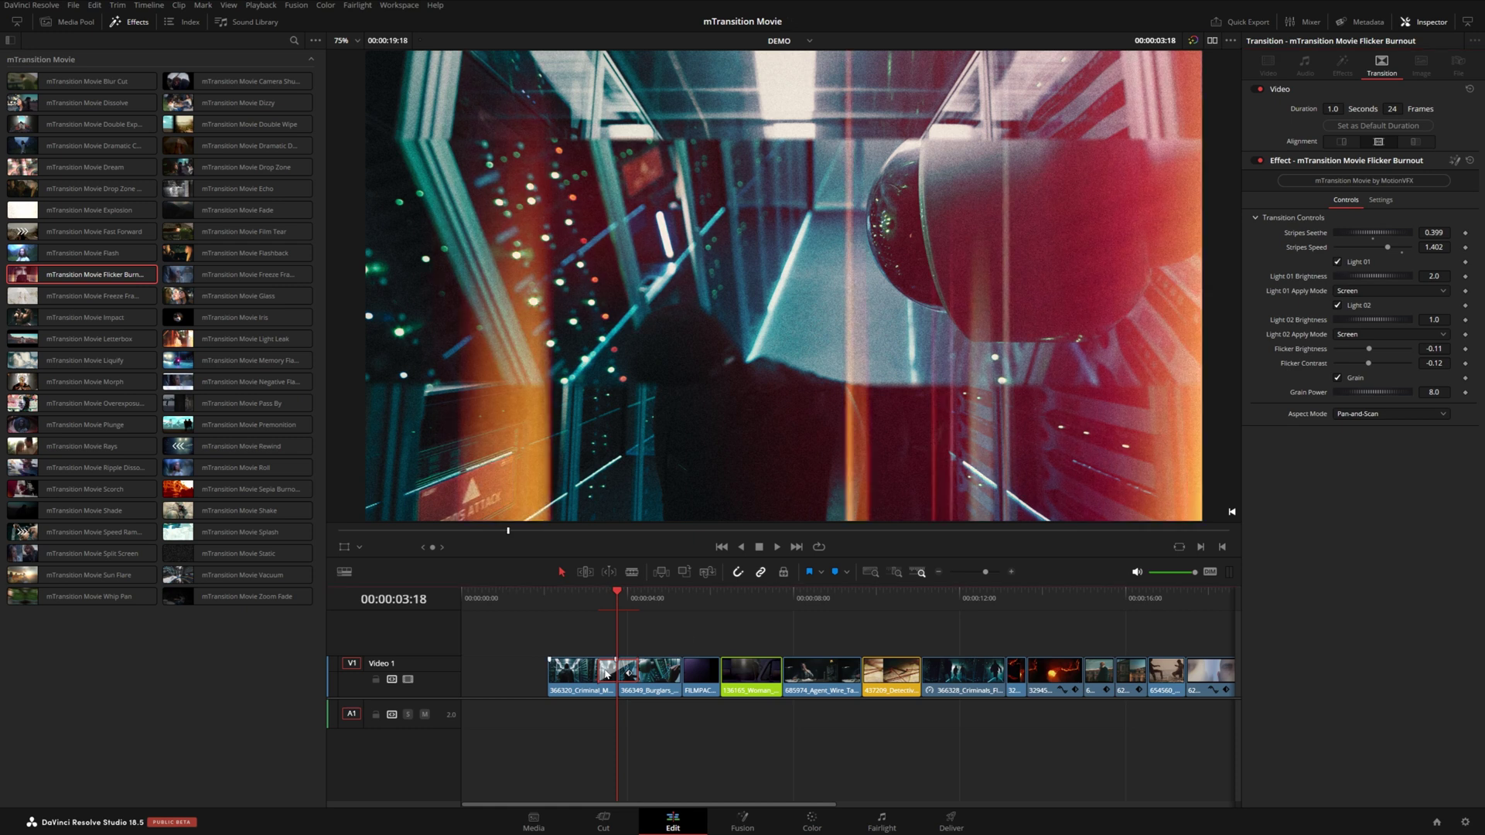
Move Flicker Burnout to the start of the first clip and play the opening
left_click_drag(547, 672, 547, 675)
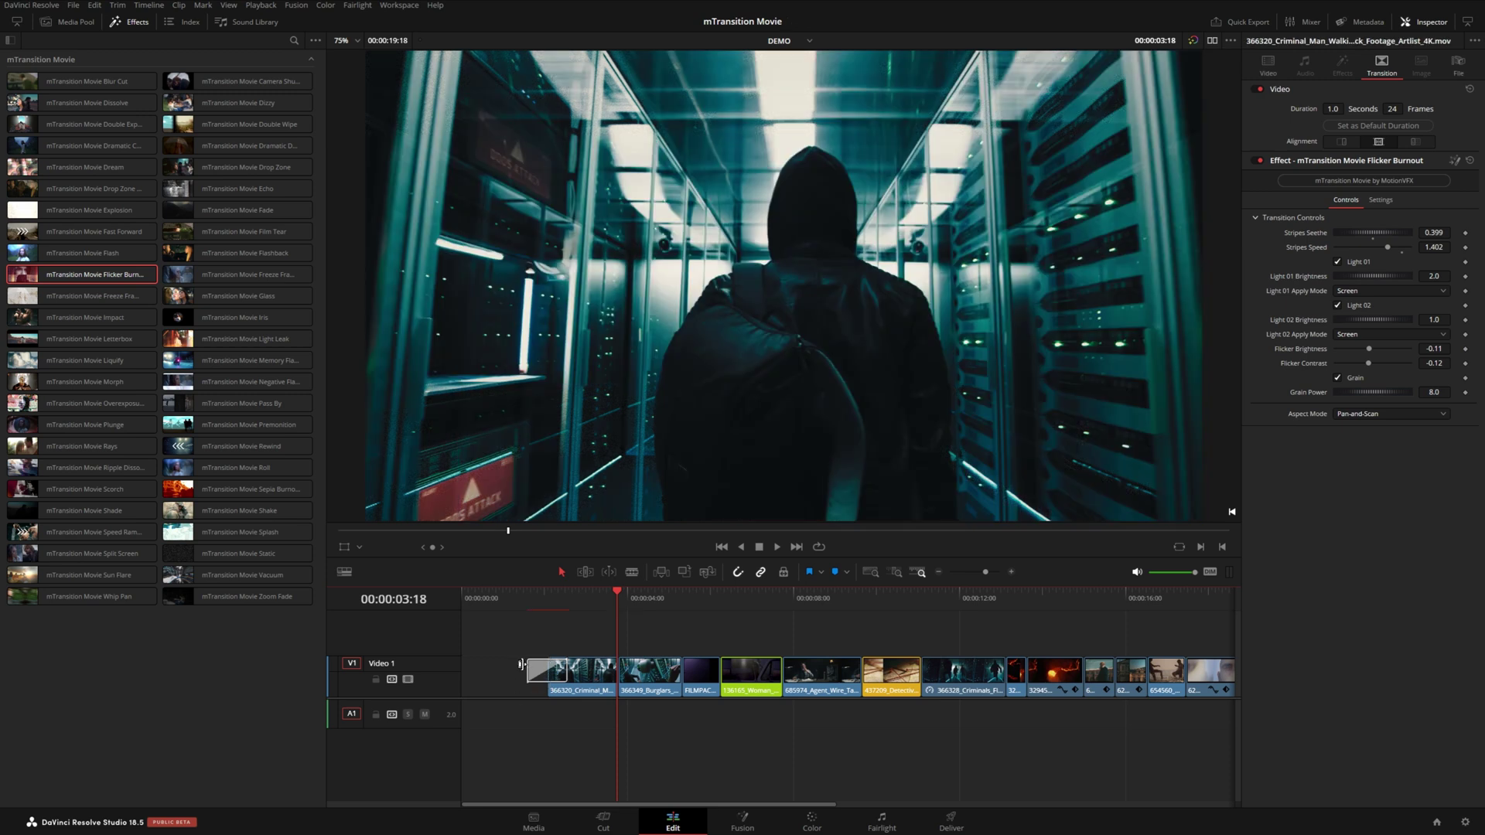
left_click(527, 604)
key("space")
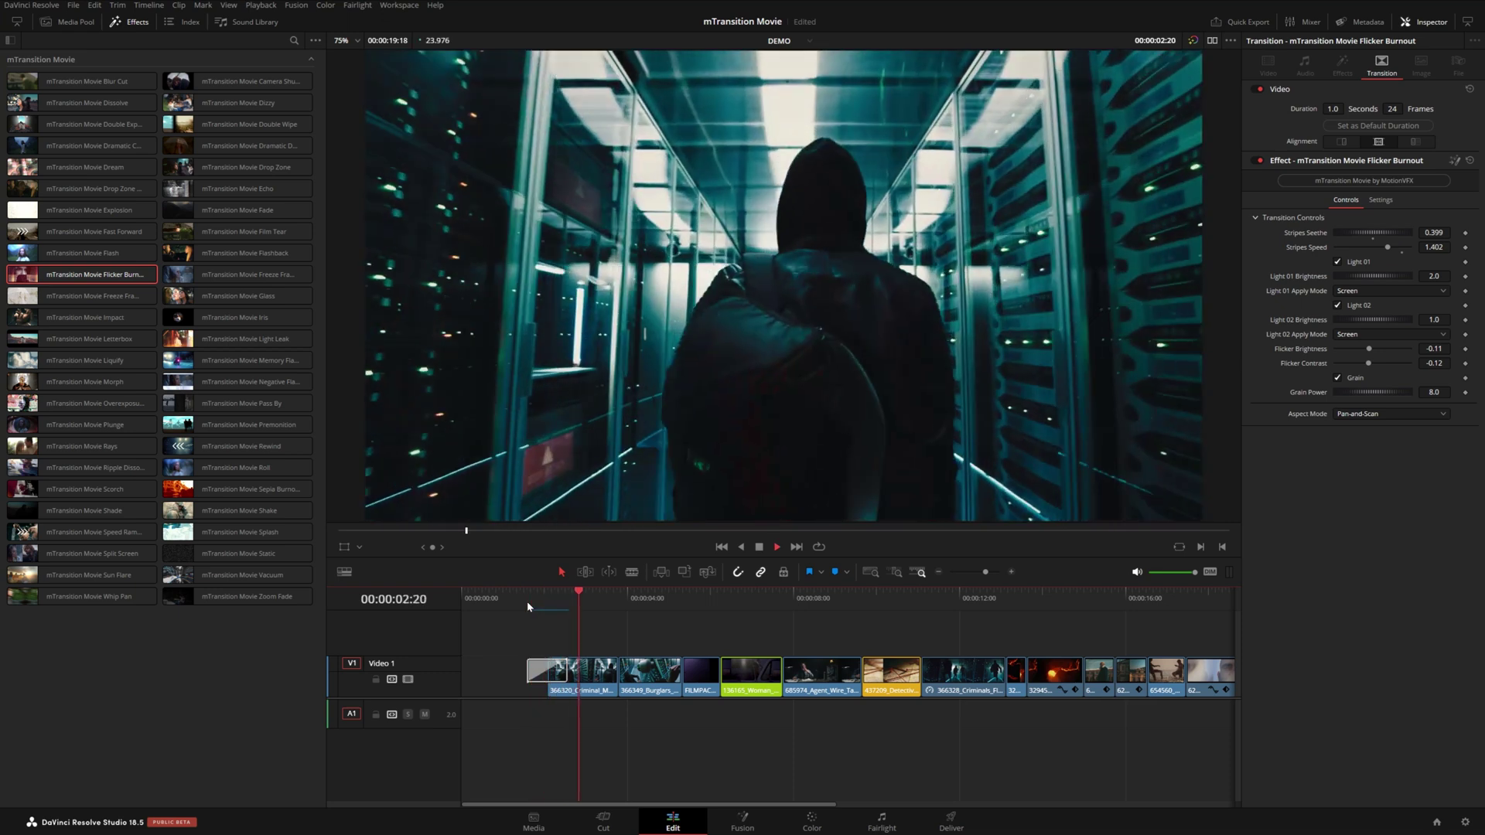
key("Home")
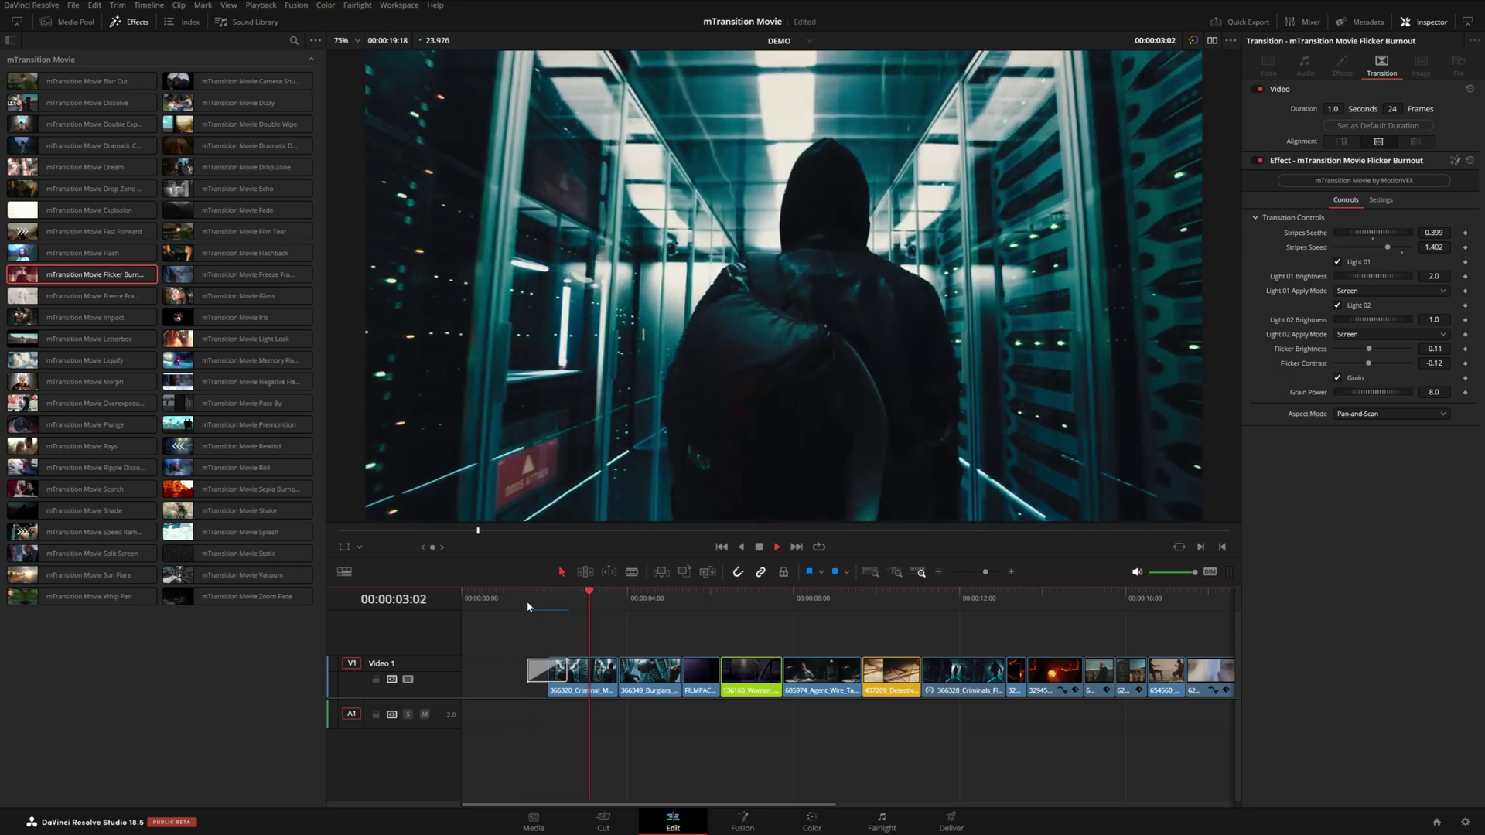
Place the Film Tear transition on the first cut and preview it
key("space")
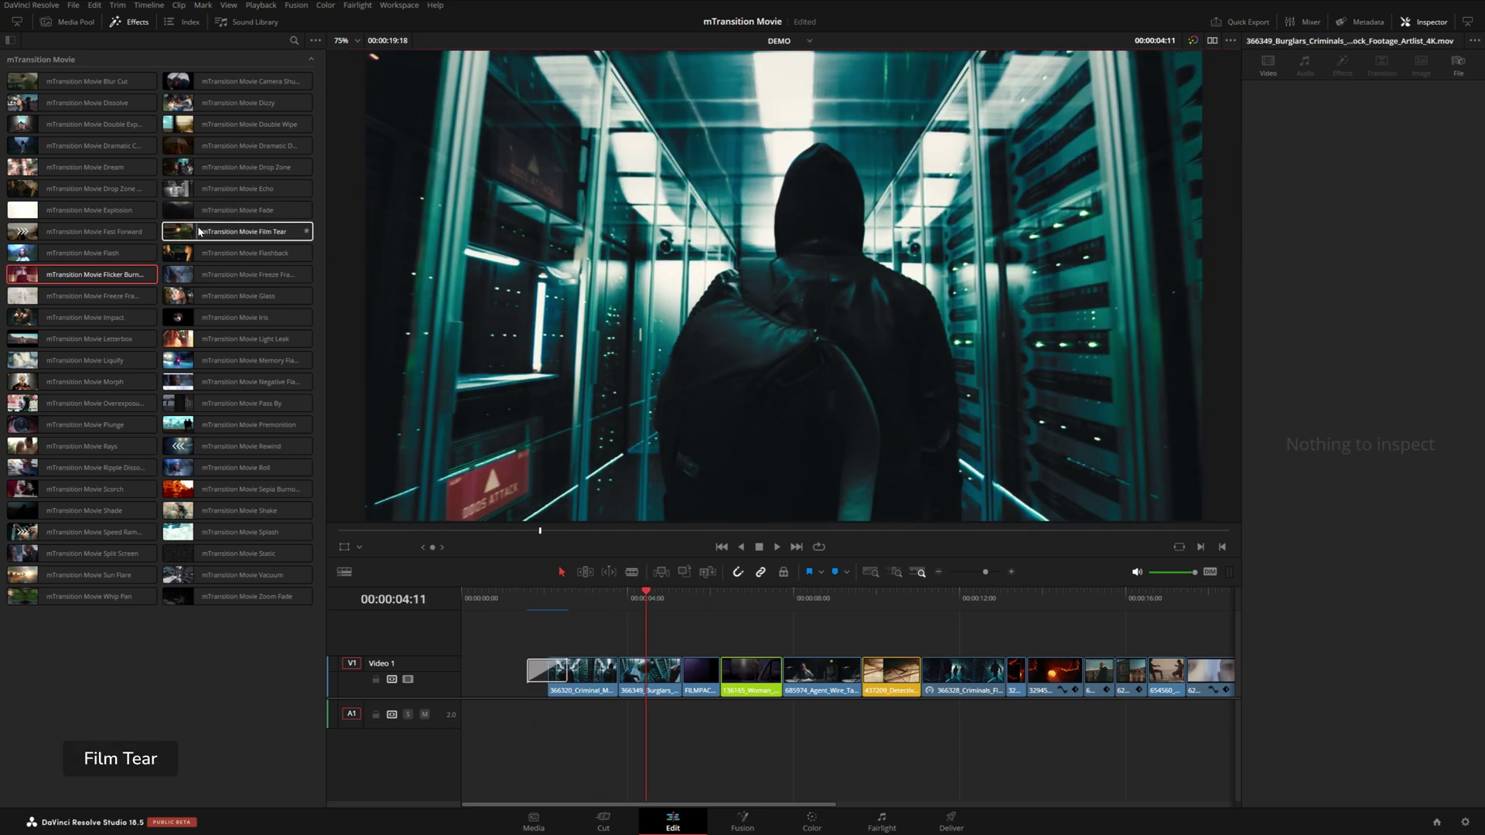
left_click_drag(215, 230, 617, 676)
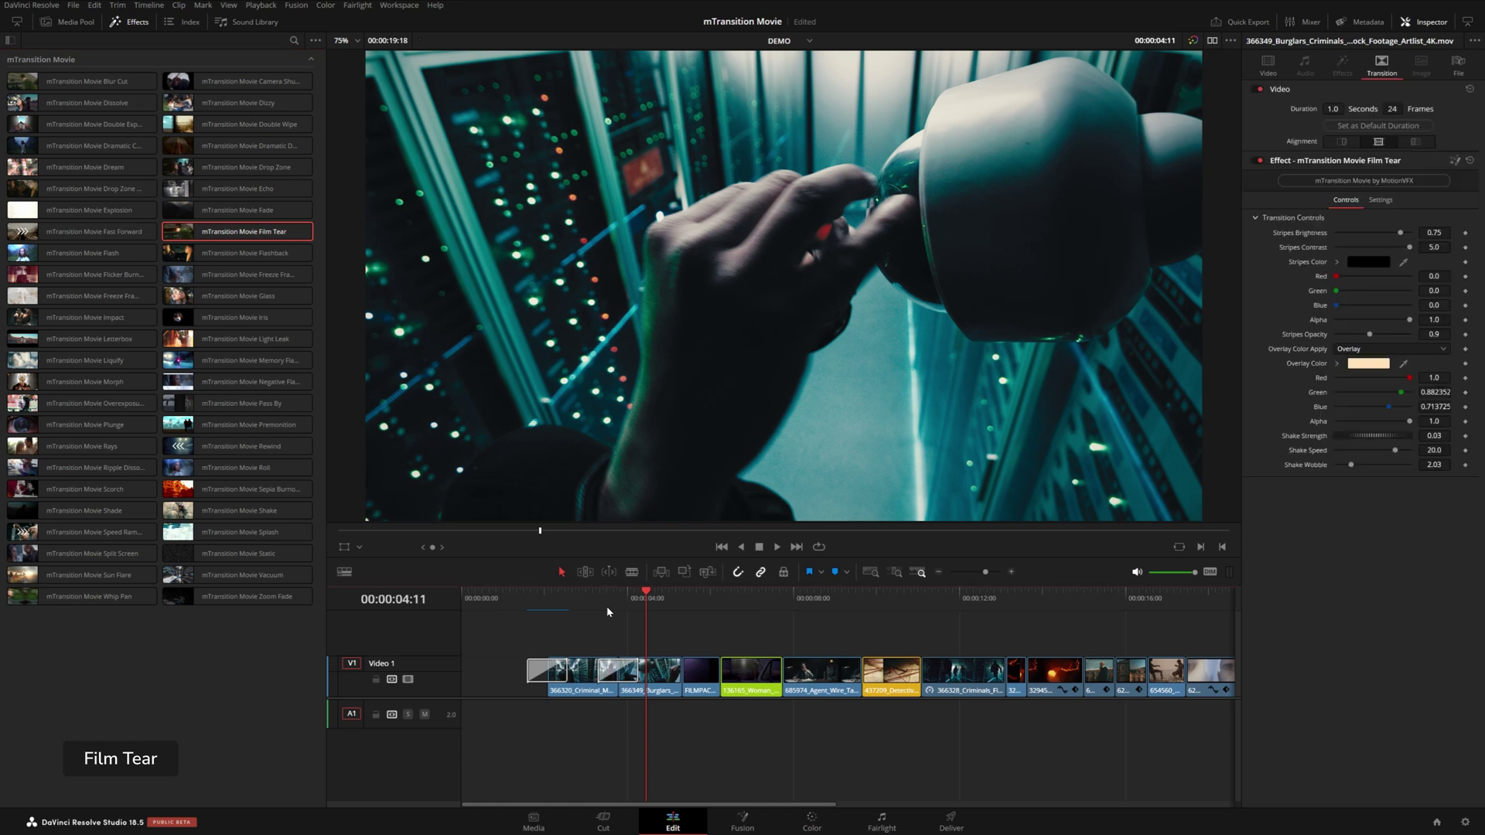
left_click(594, 597)
key("space")
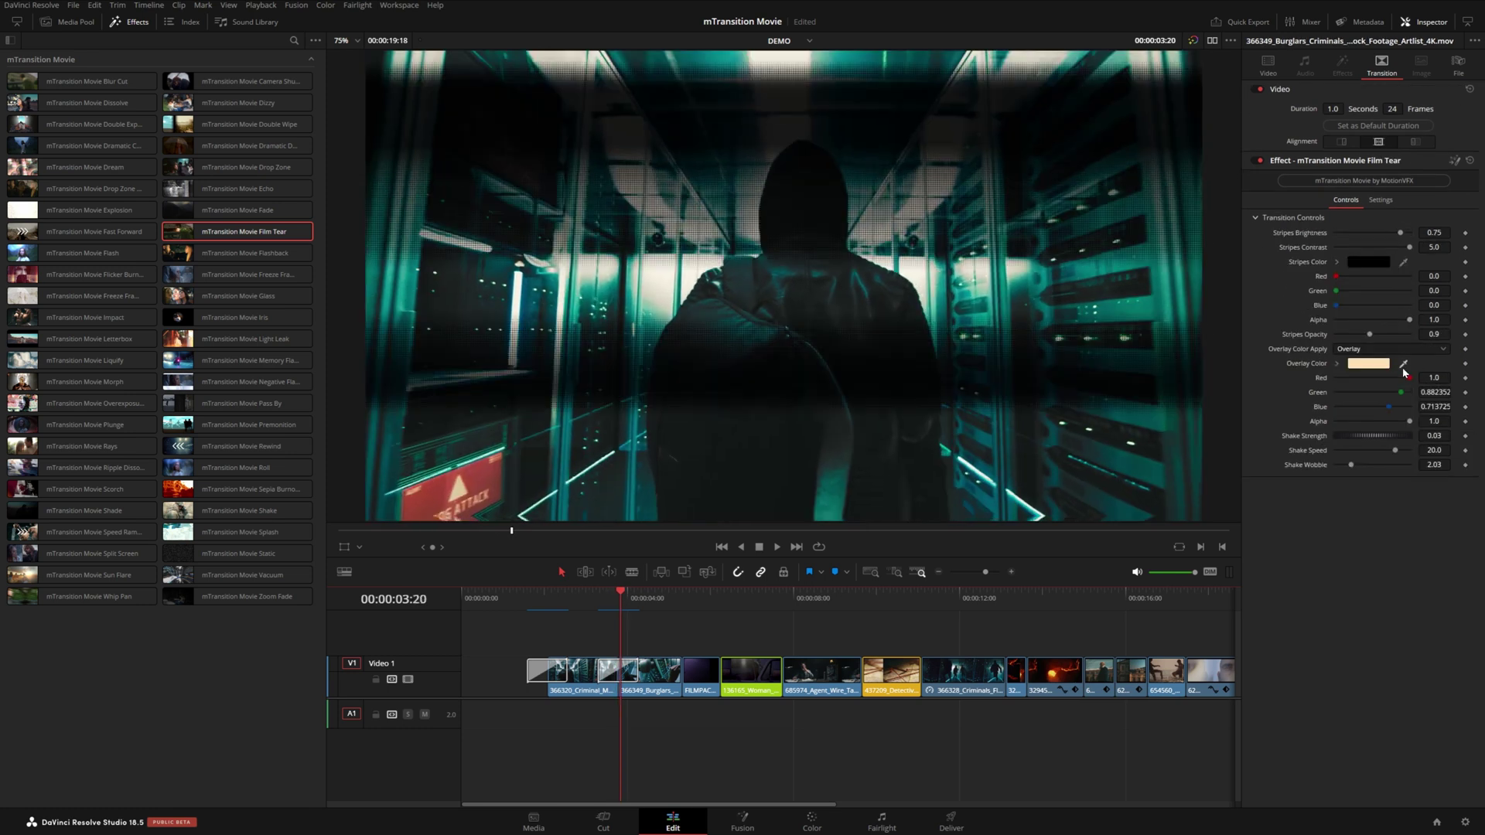
Change the Film Tear overlay colour from peach to light cyan and preview it
left_click(1338, 363)
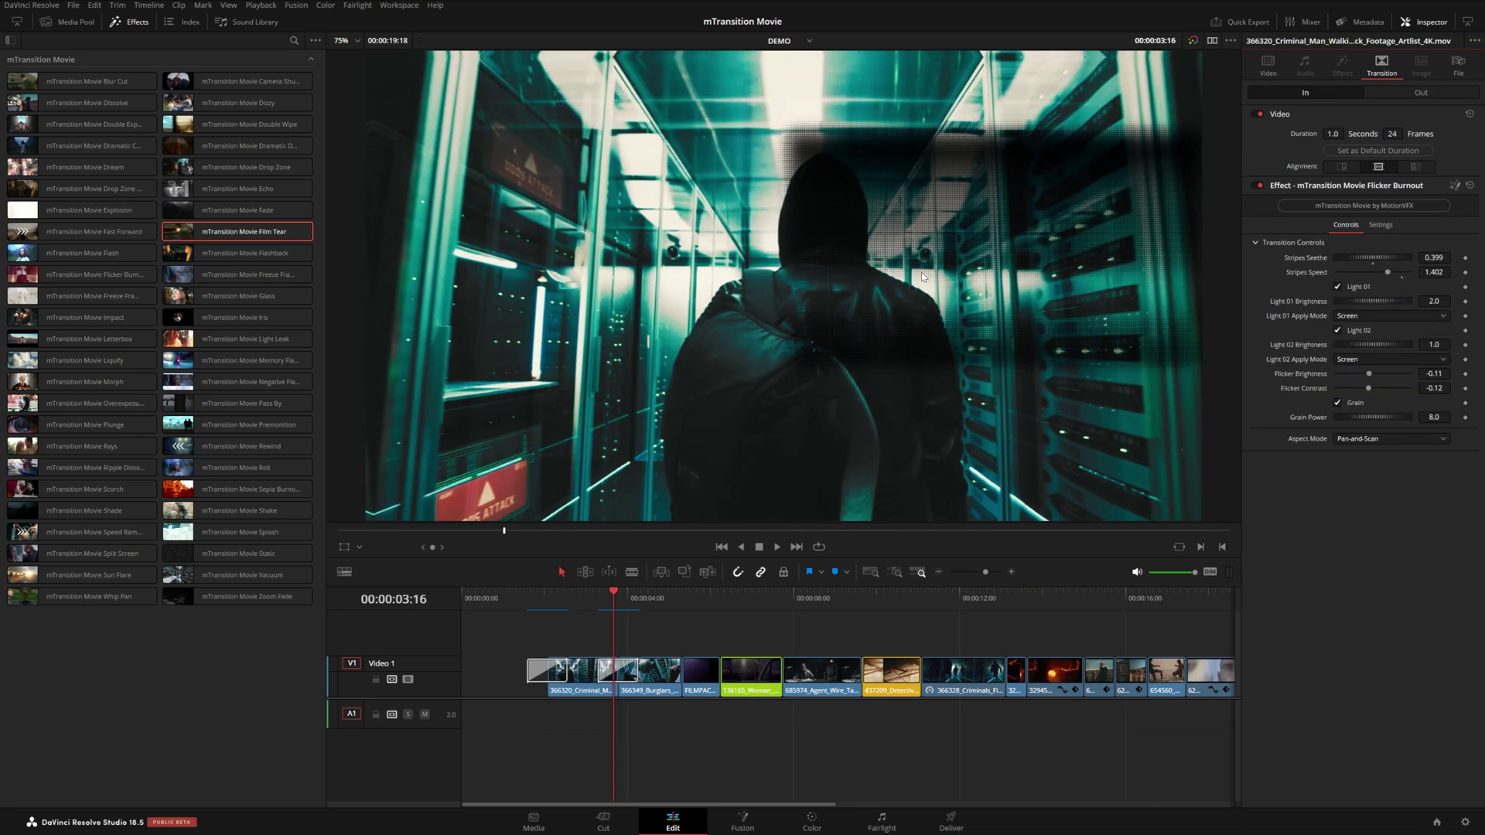
left_click(638, 668)
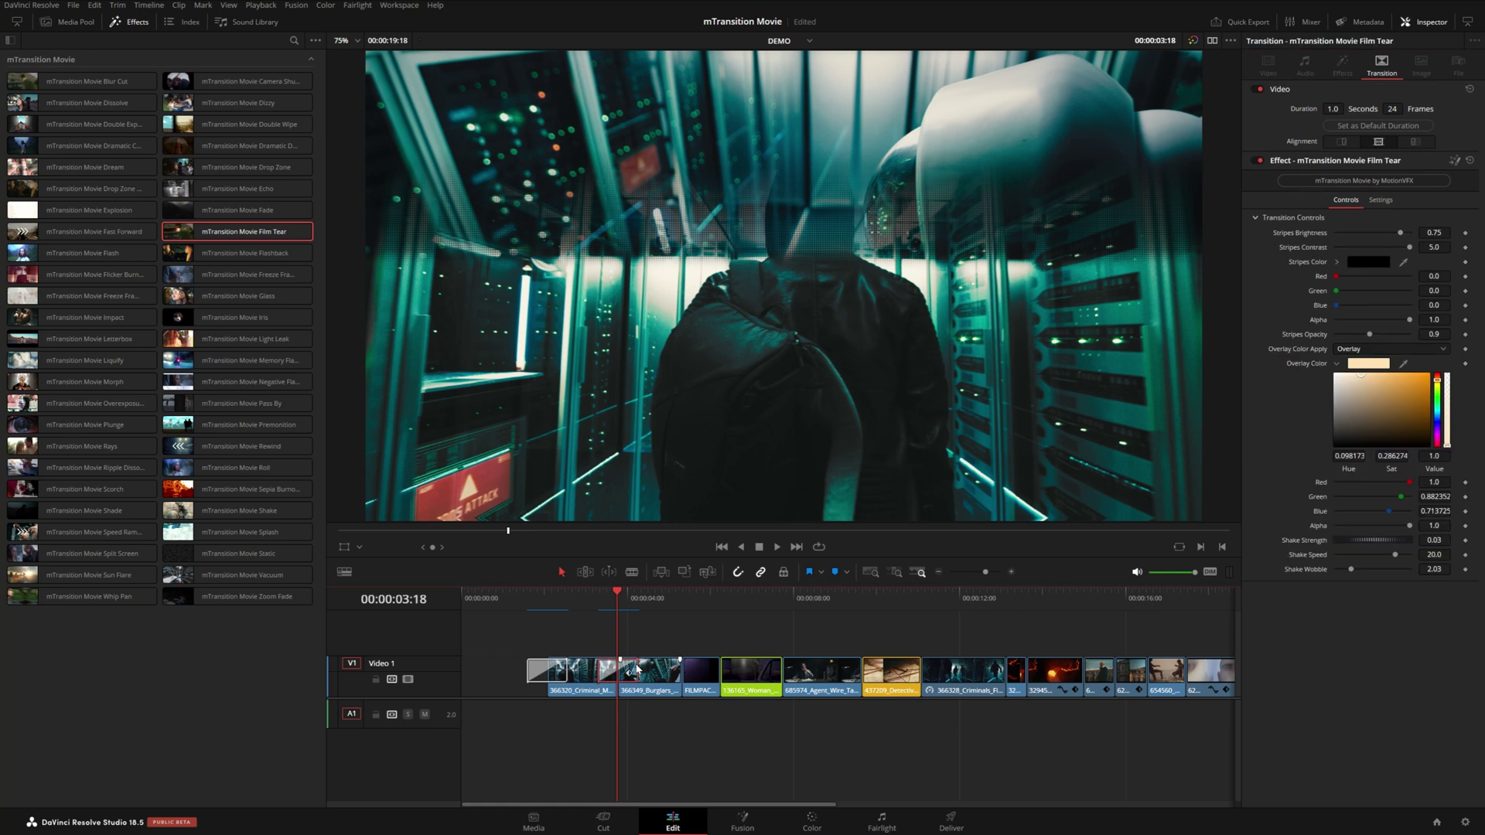
left_click_drag(1438, 382, 1443, 415)
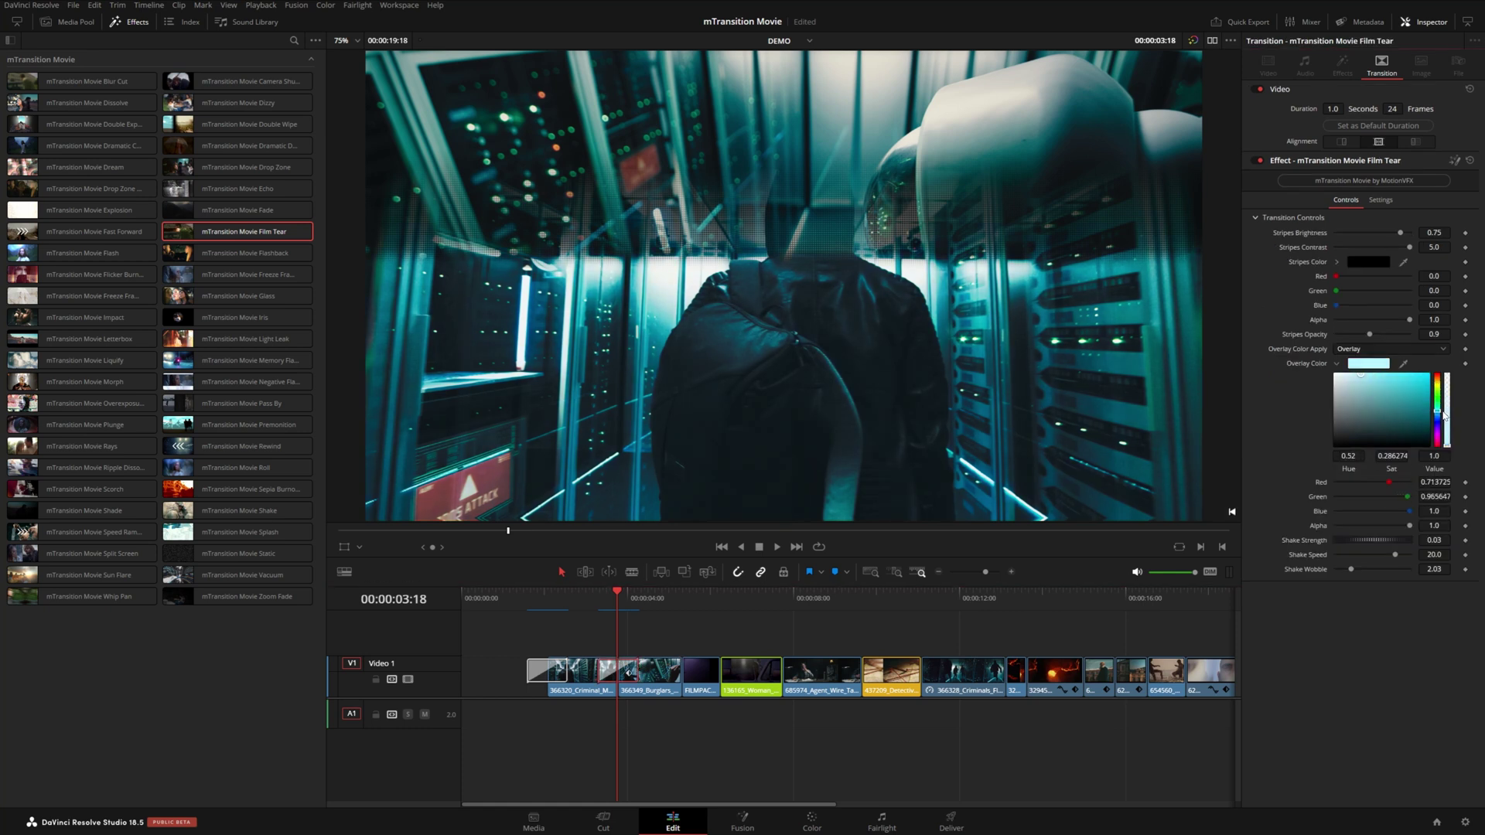
left_click_drag(1364, 387, 1251, 532)
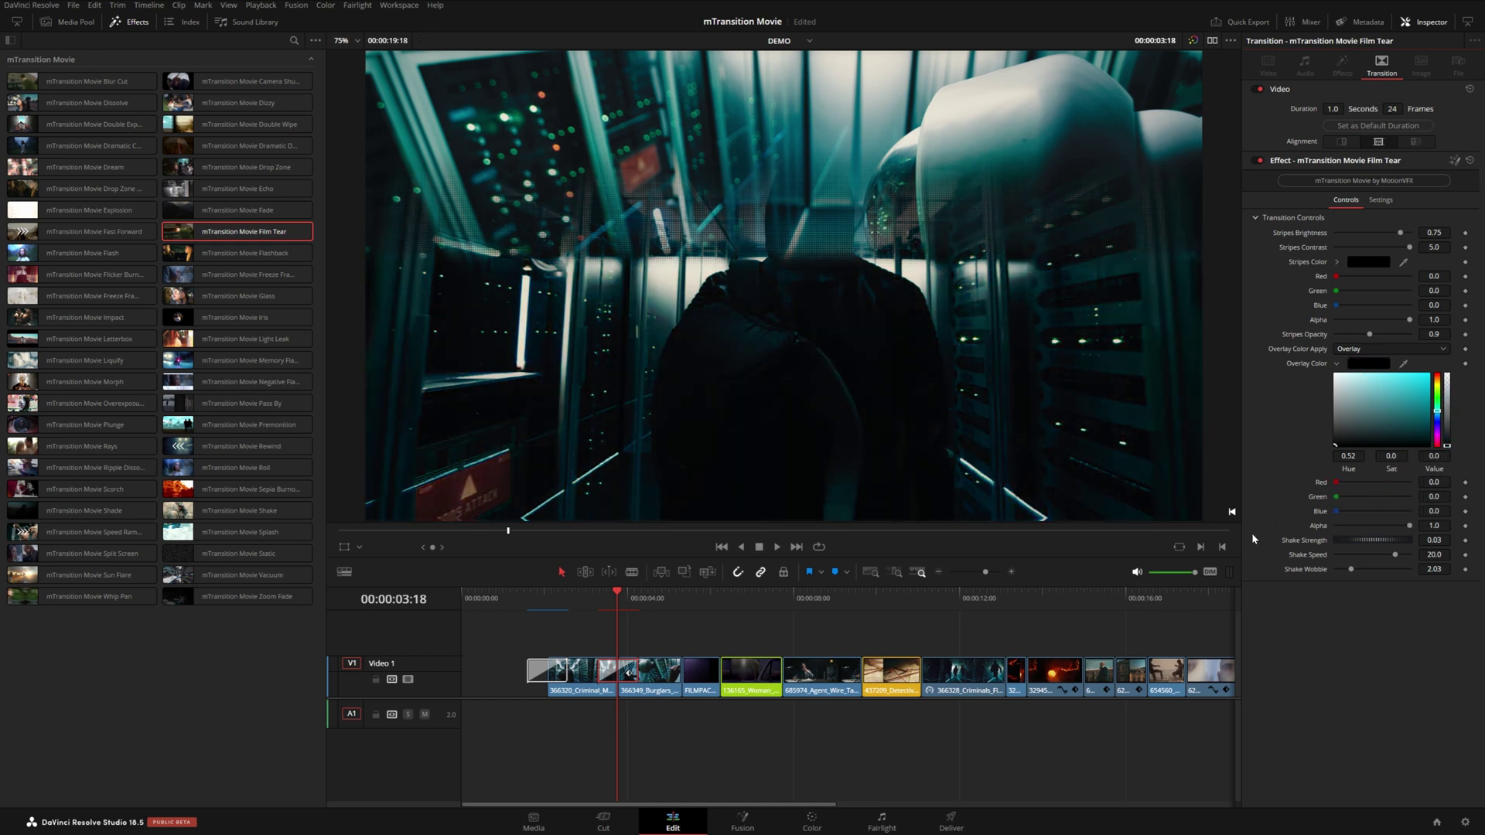
left_click(601, 596)
key("space")
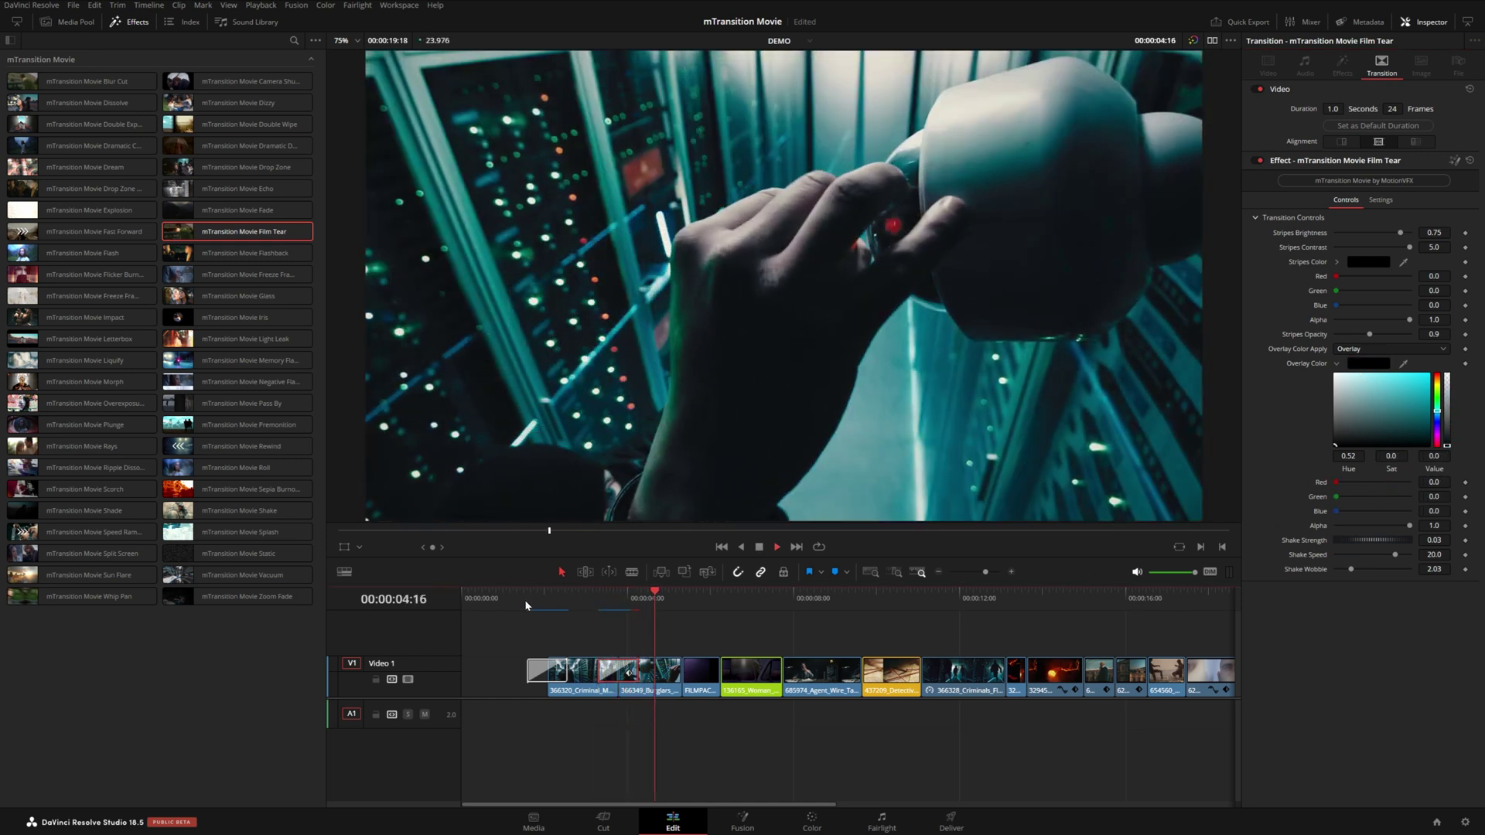
left_click(530, 597)
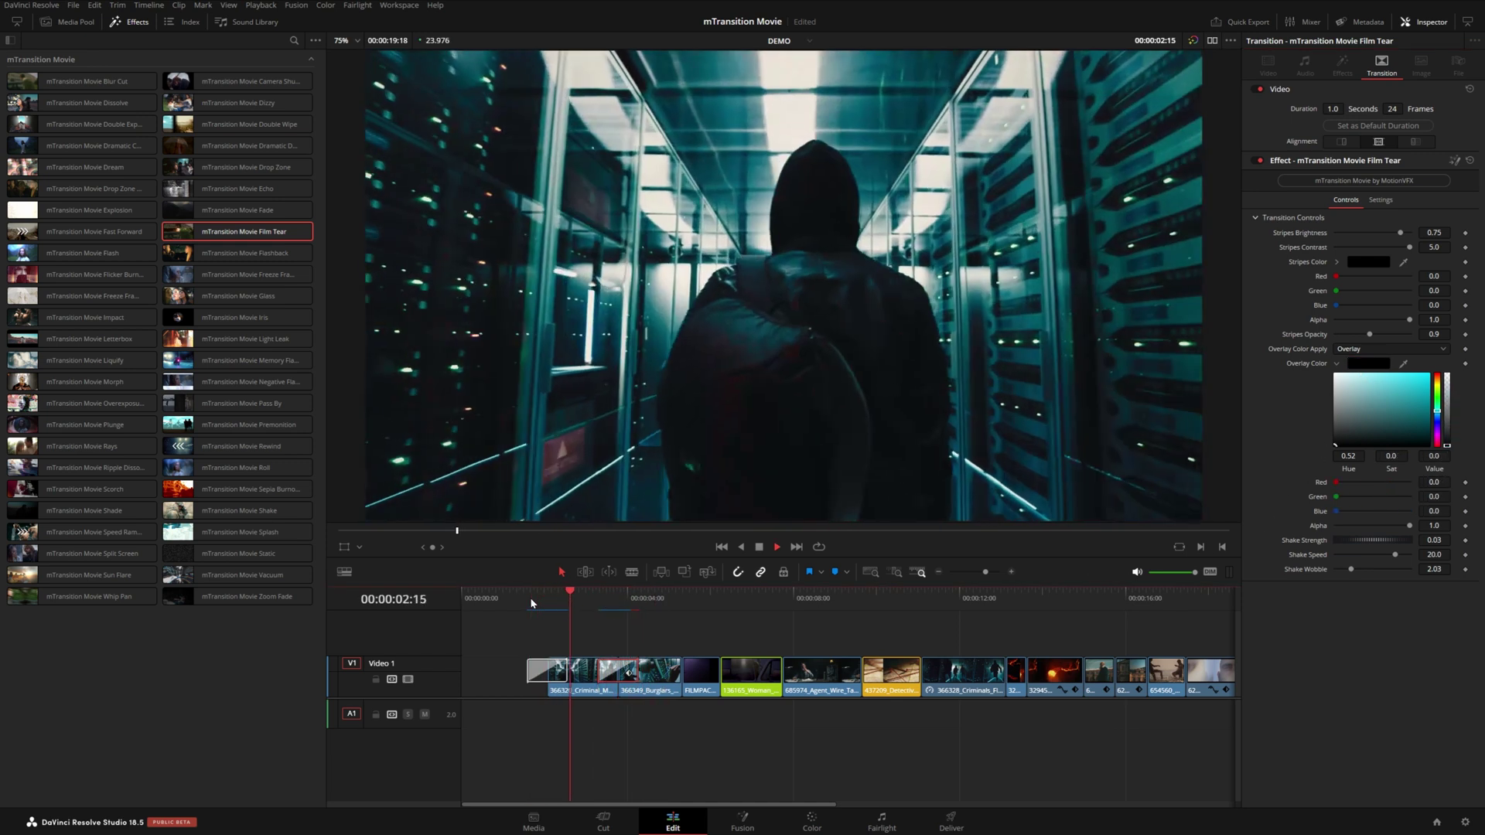
key("space")
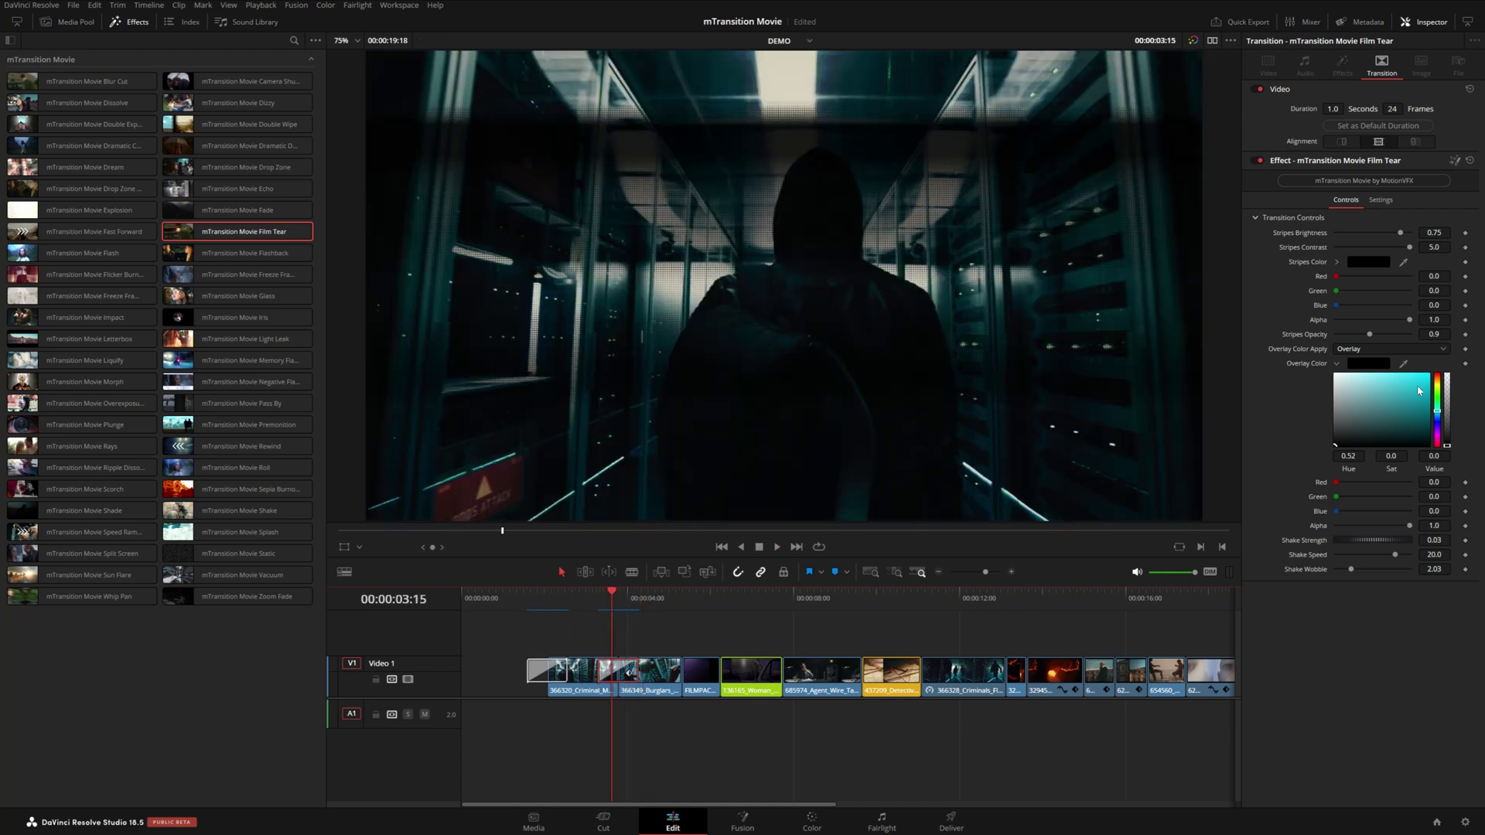
left_click(1405, 380)
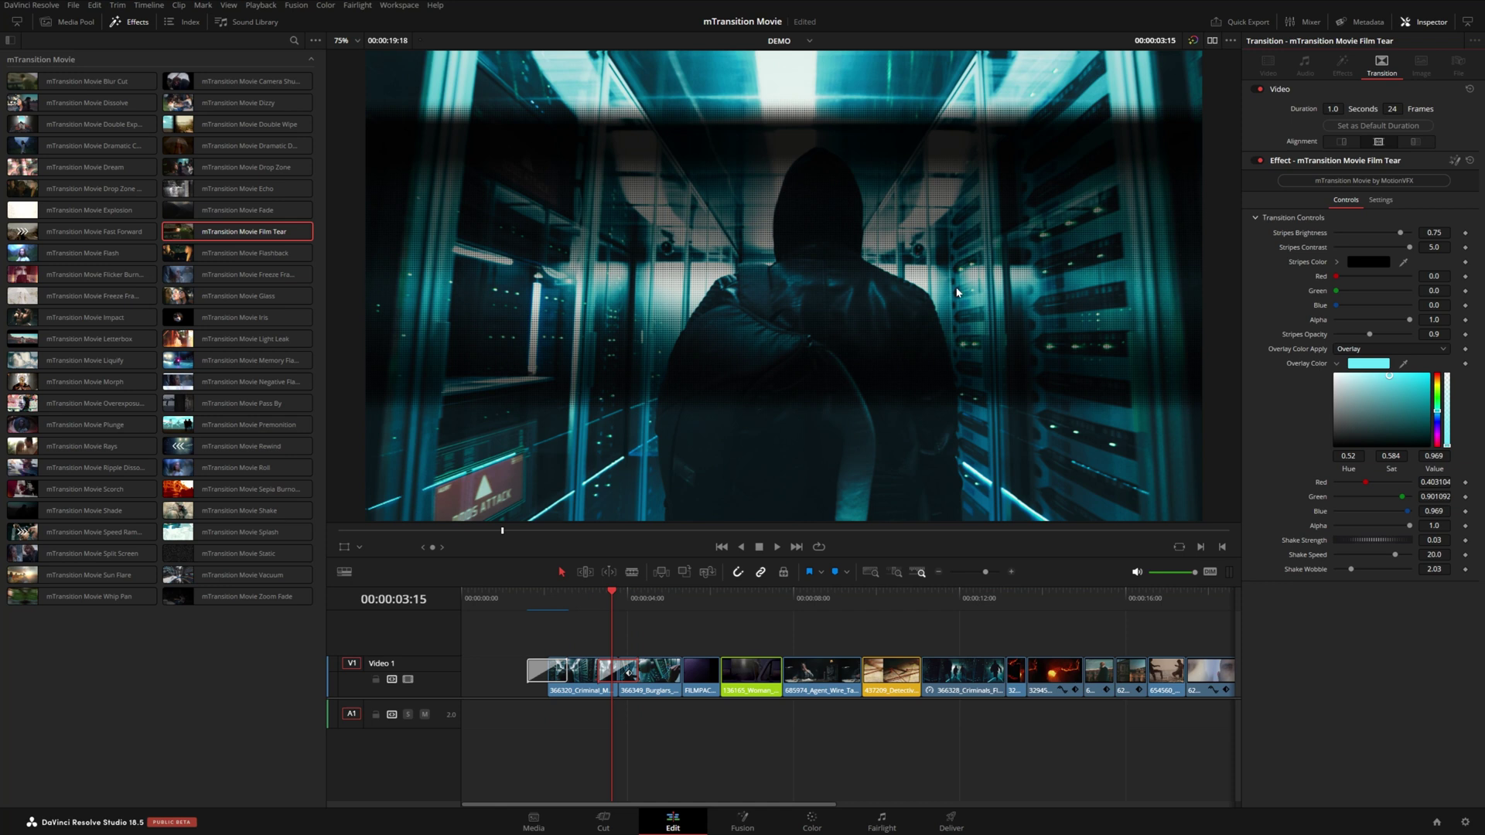
key("space")
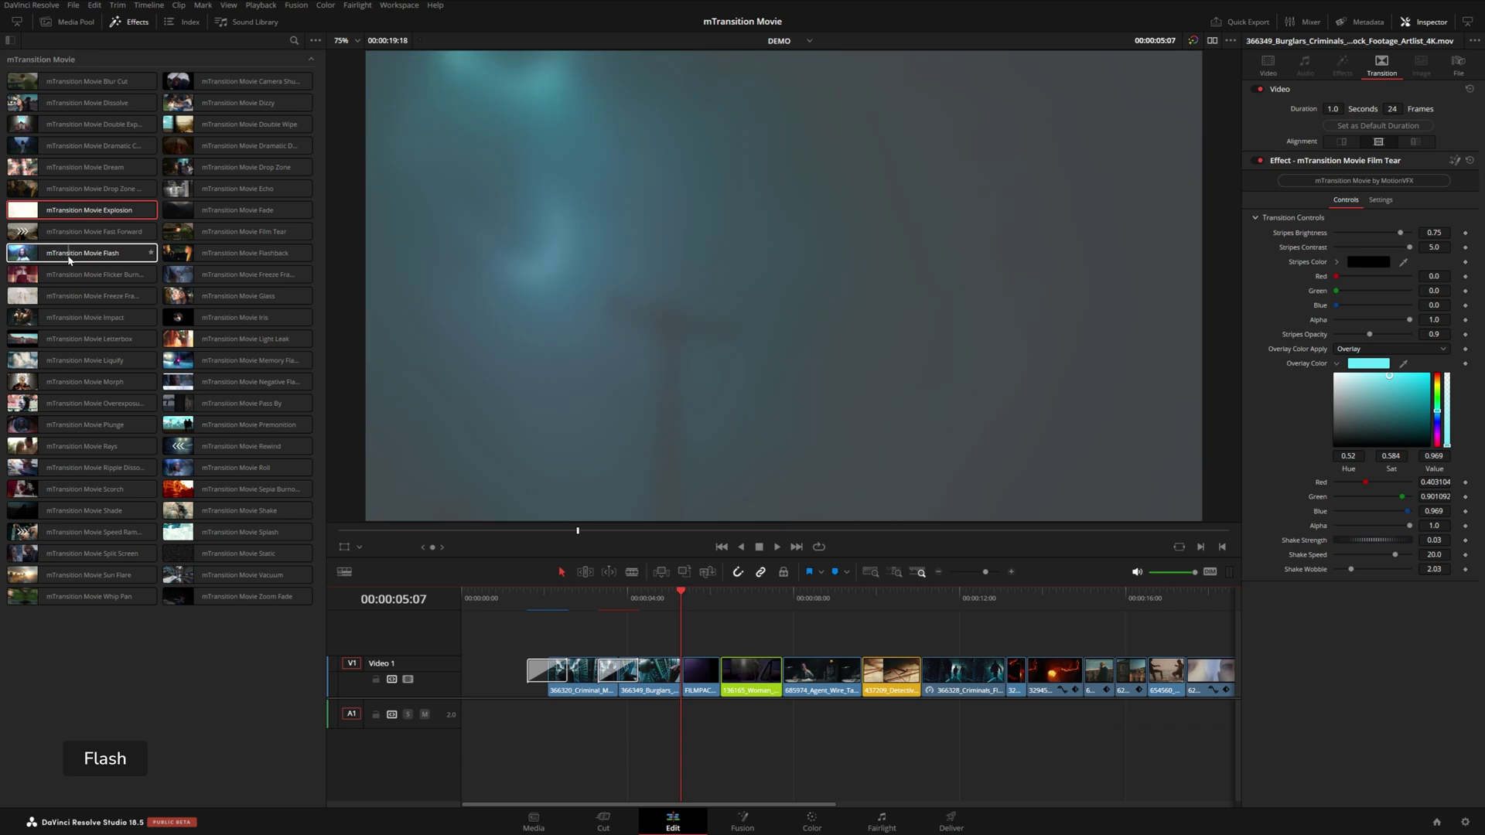
Add the 0.8-second Flash transition at the cut into the lightning clip and replay it
left_click_drag(123, 252, 678, 670)
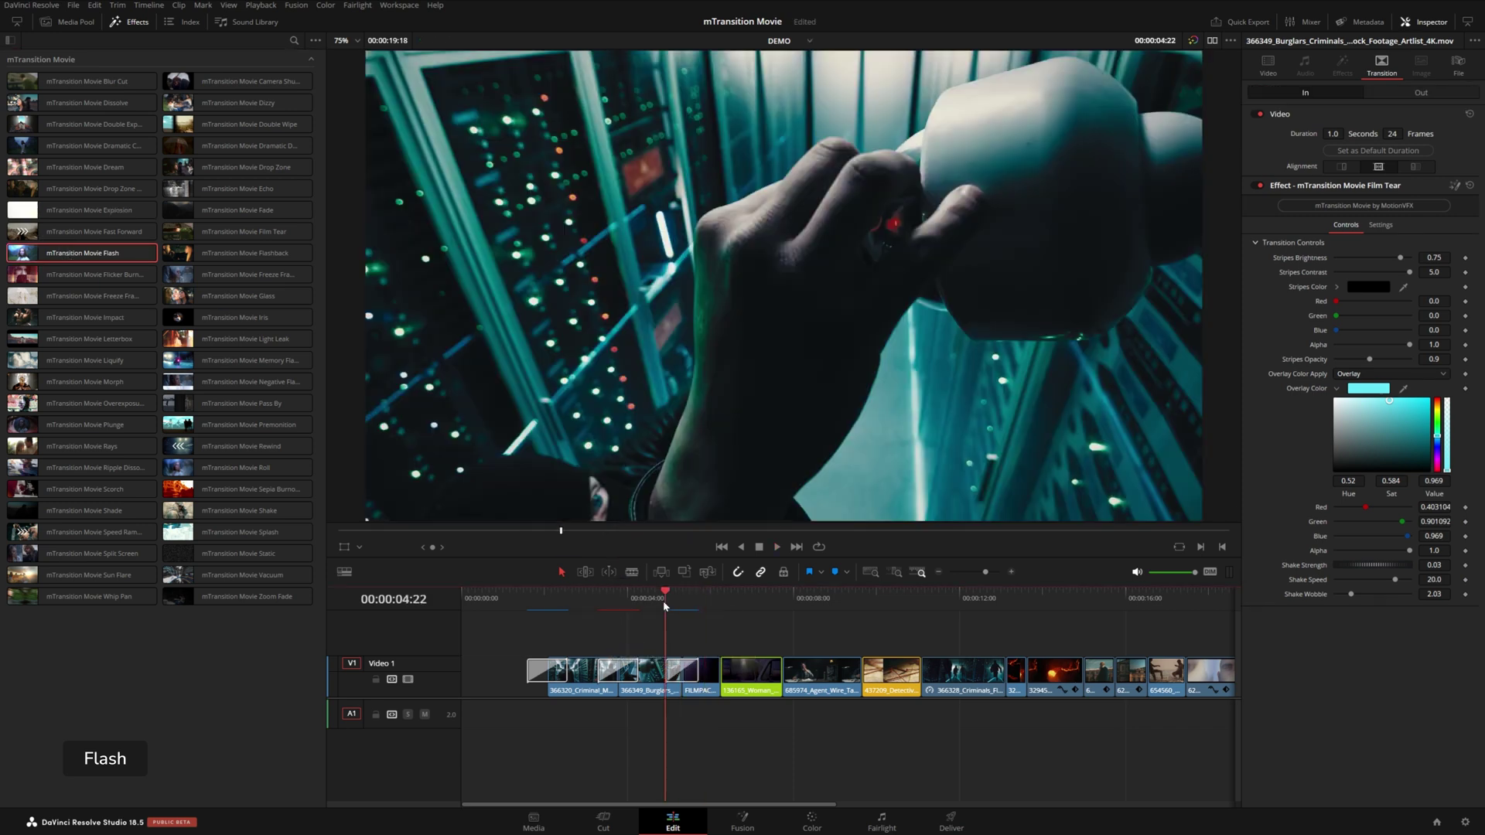
mouse_move(662, 600)
left_mouse_down()
mouse_move(699, 600)
mouse_move(664, 605)
left_mouse_up()
key("space")
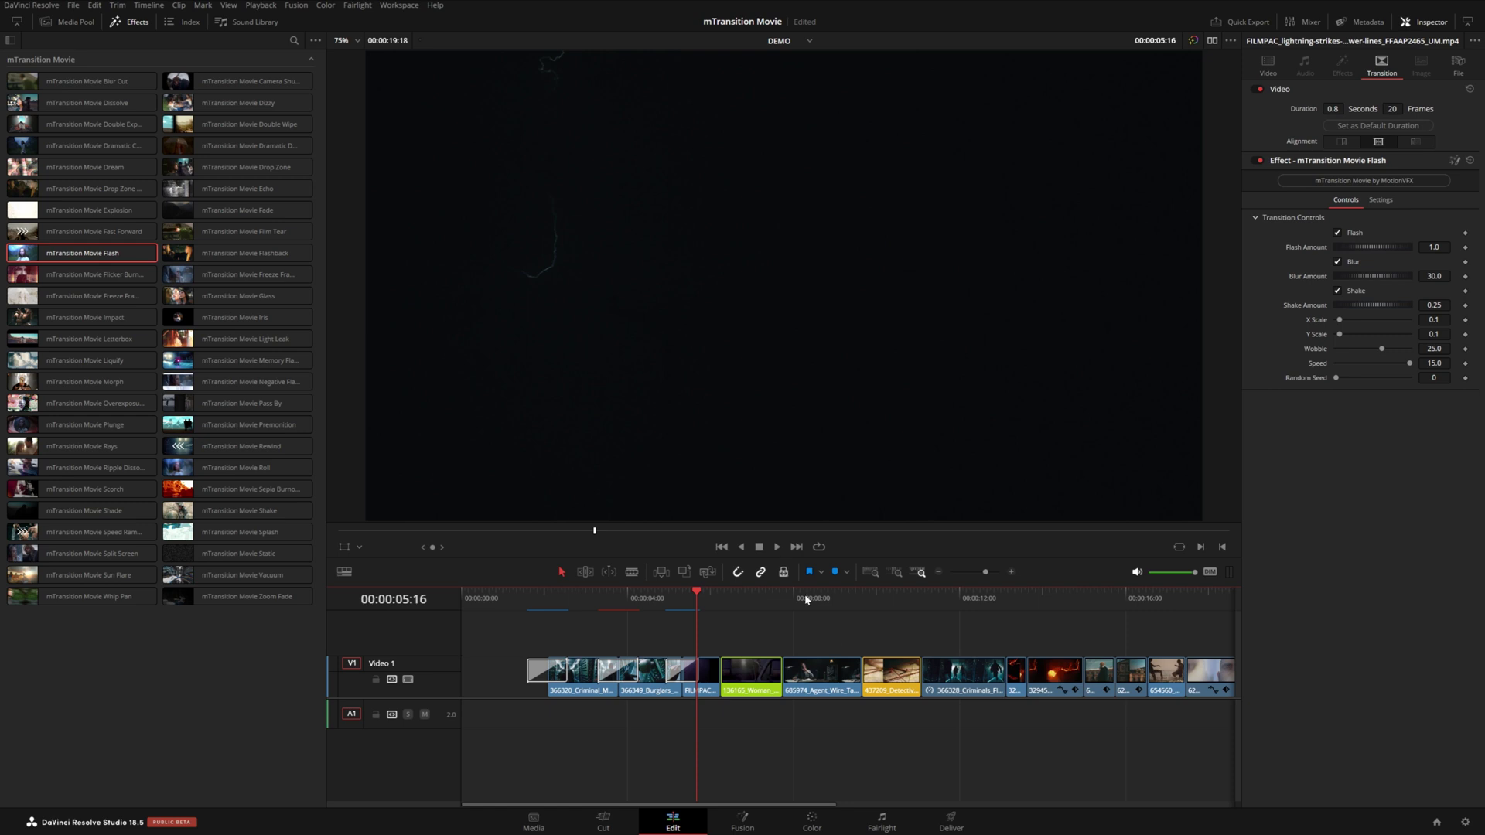
left_click(670, 600)
key("space")
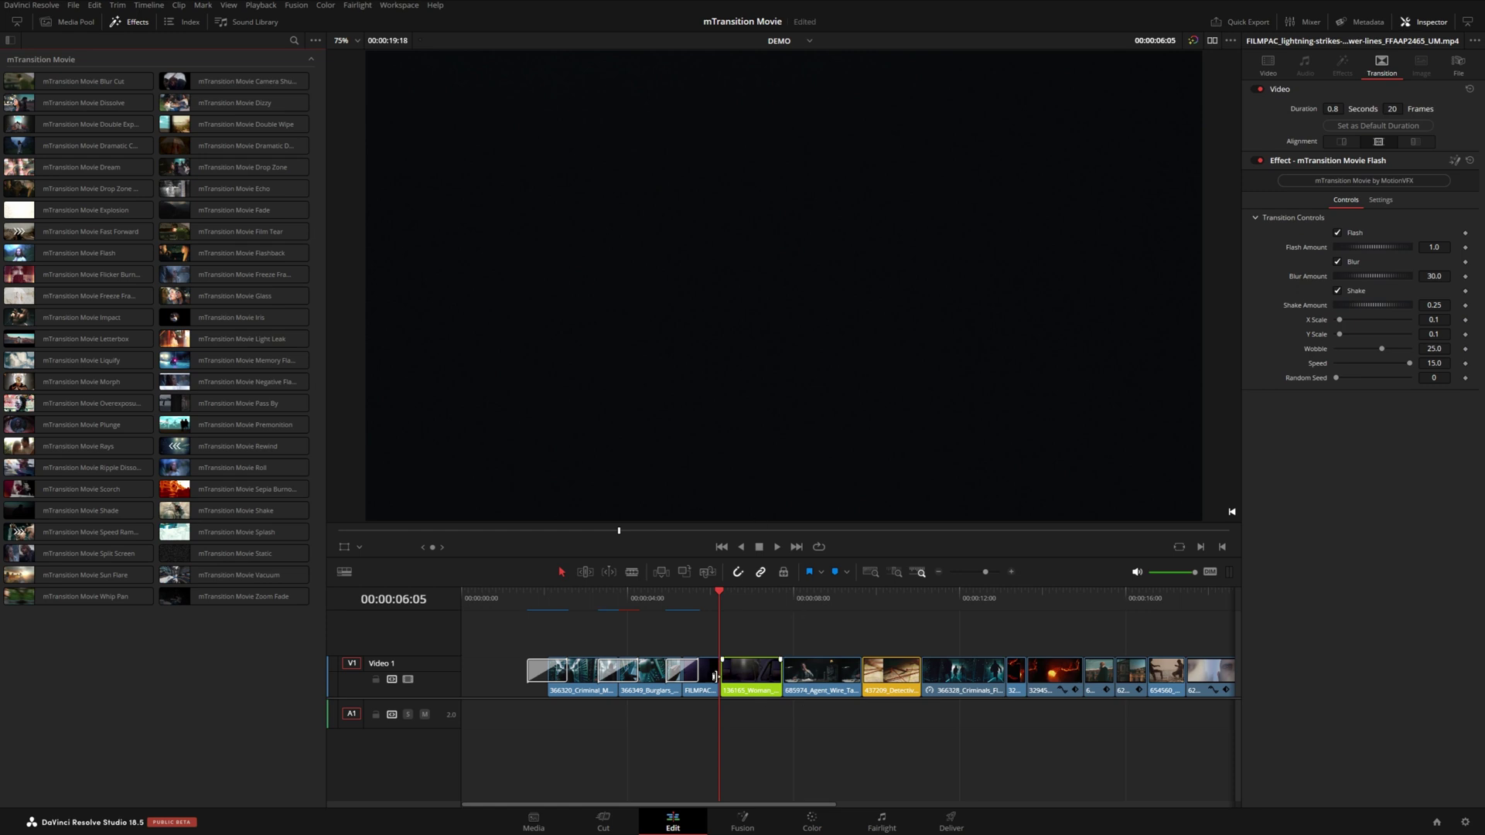
left_click(699, 599)
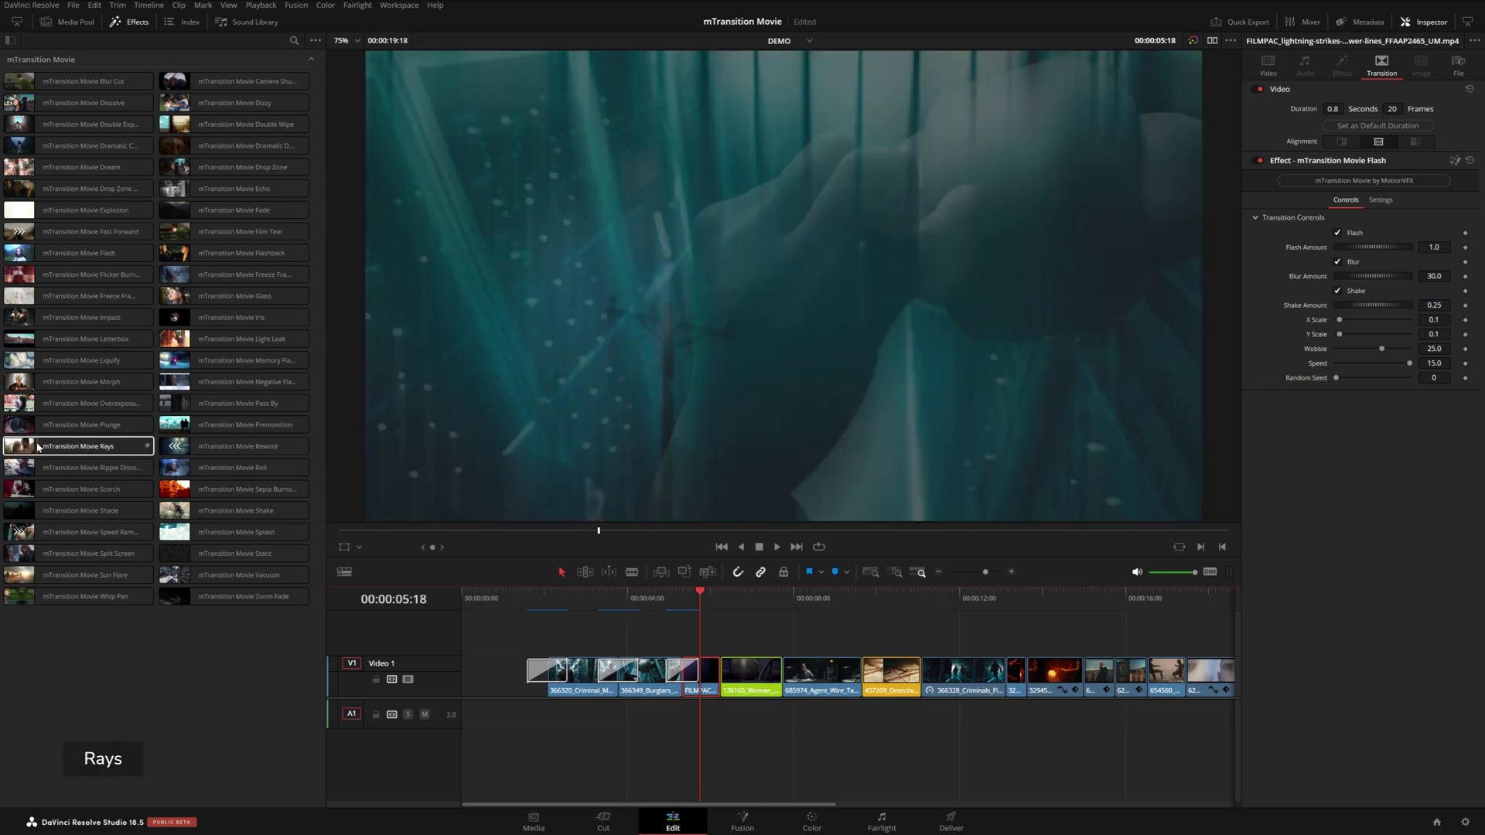
left_click_drag(25, 446, 723, 671)
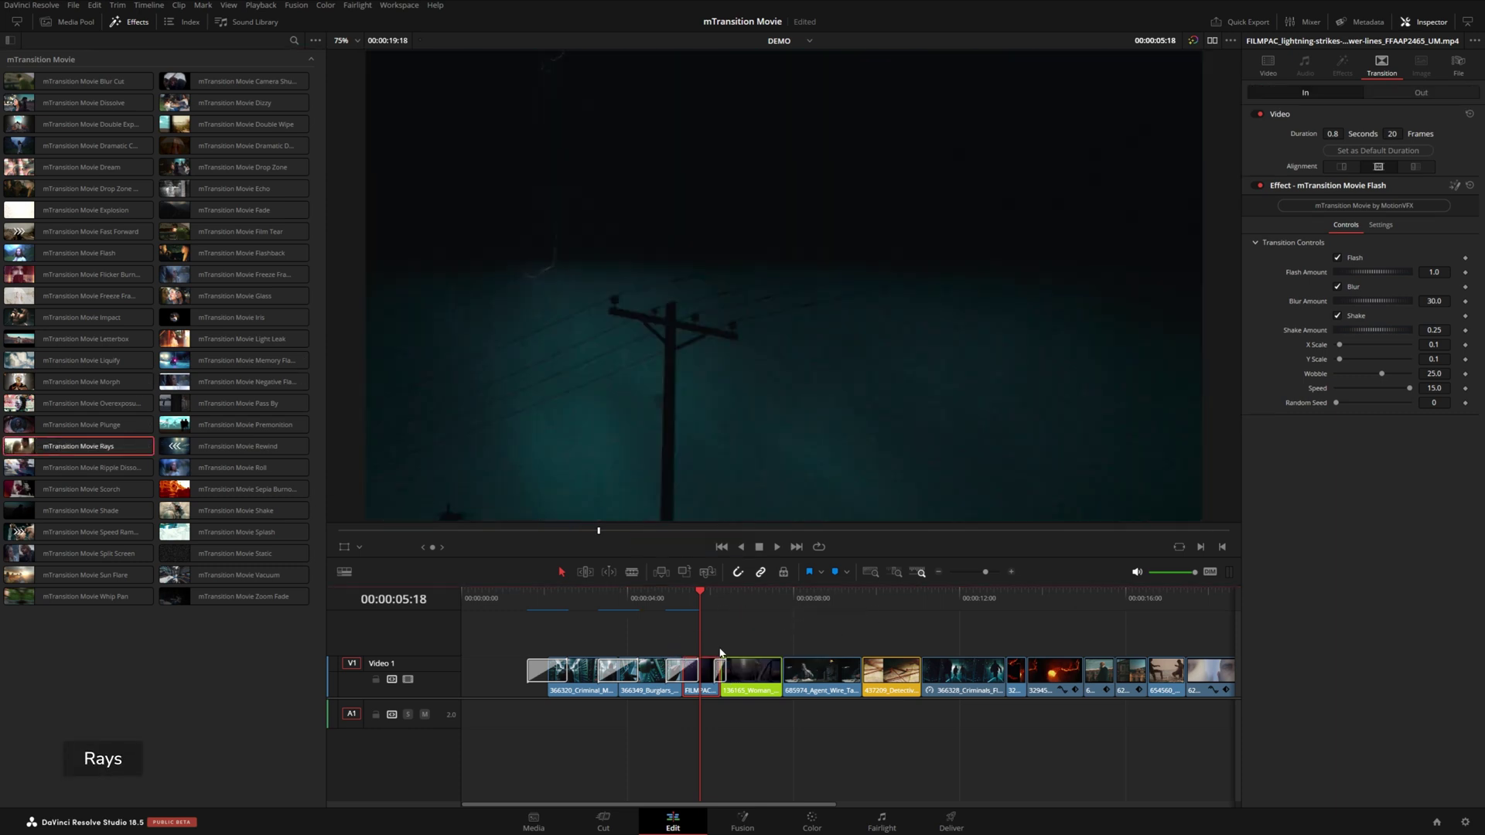
Place the Rays transition on the cut before the woman-in-truck clip and play it
left_click_drag(727, 599, 744, 598)
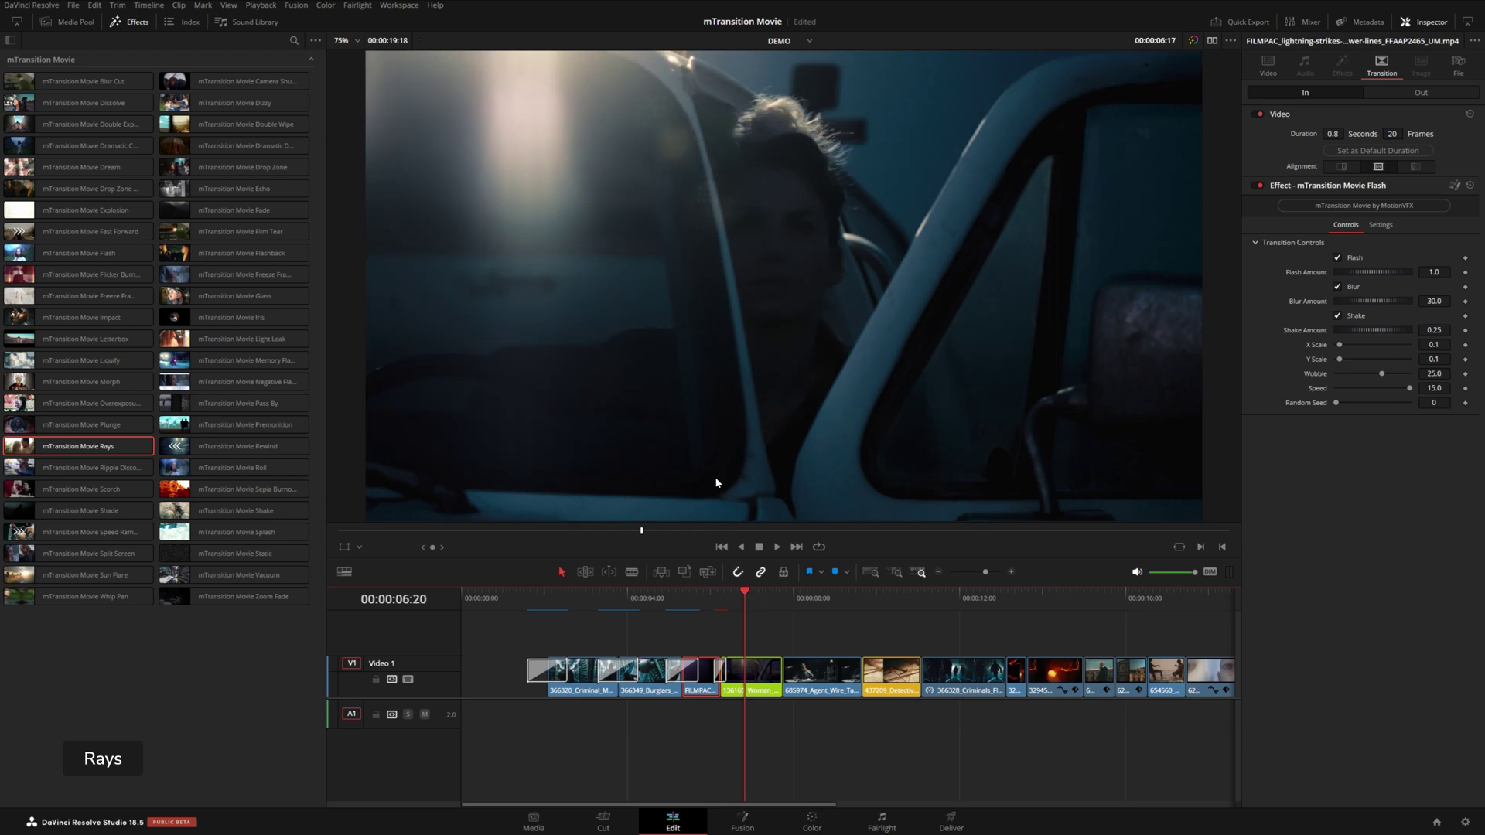
left_click(715, 670)
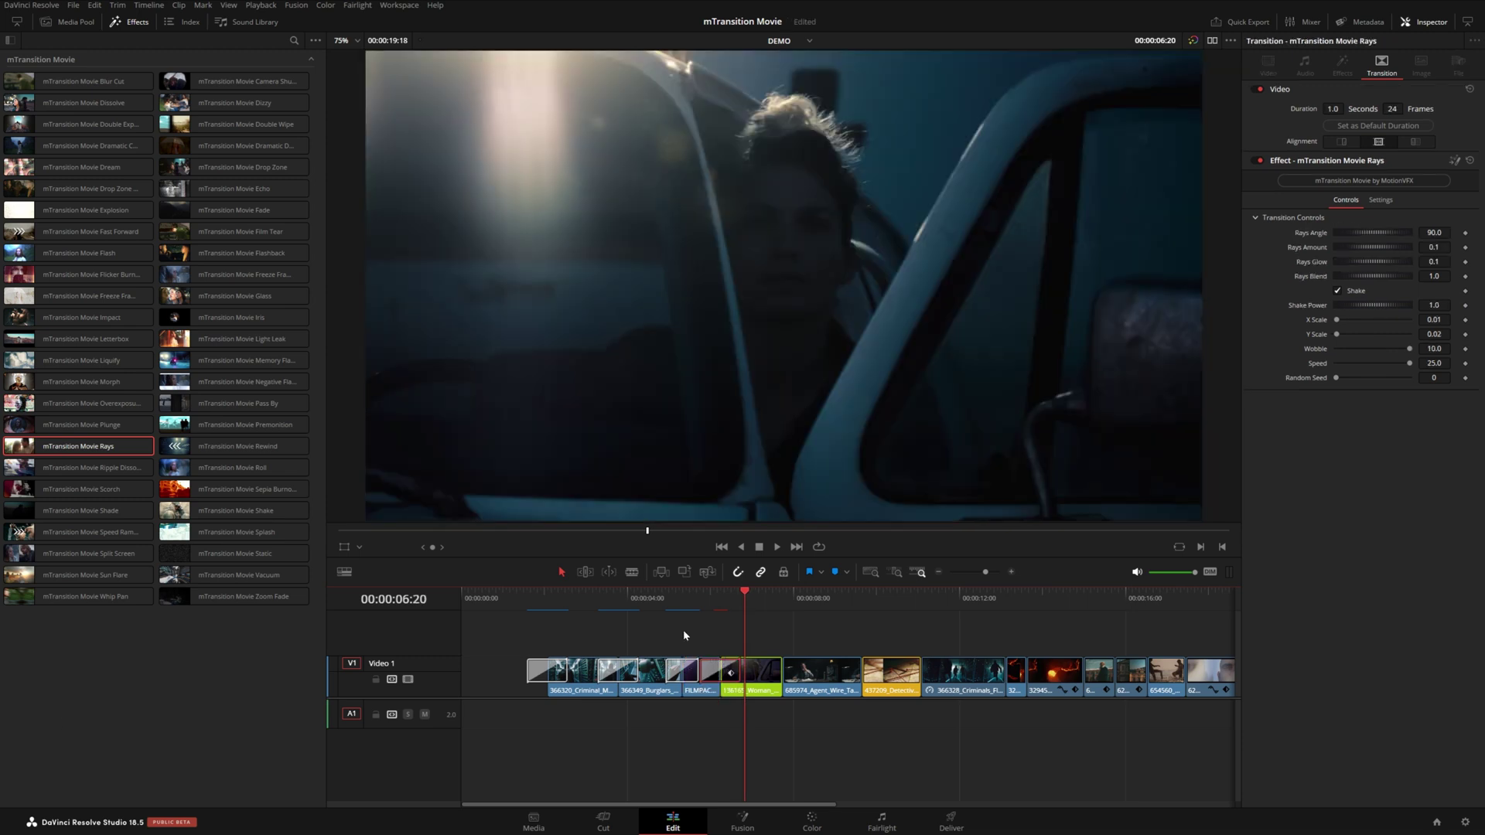
left_click(662, 600)
key("space")
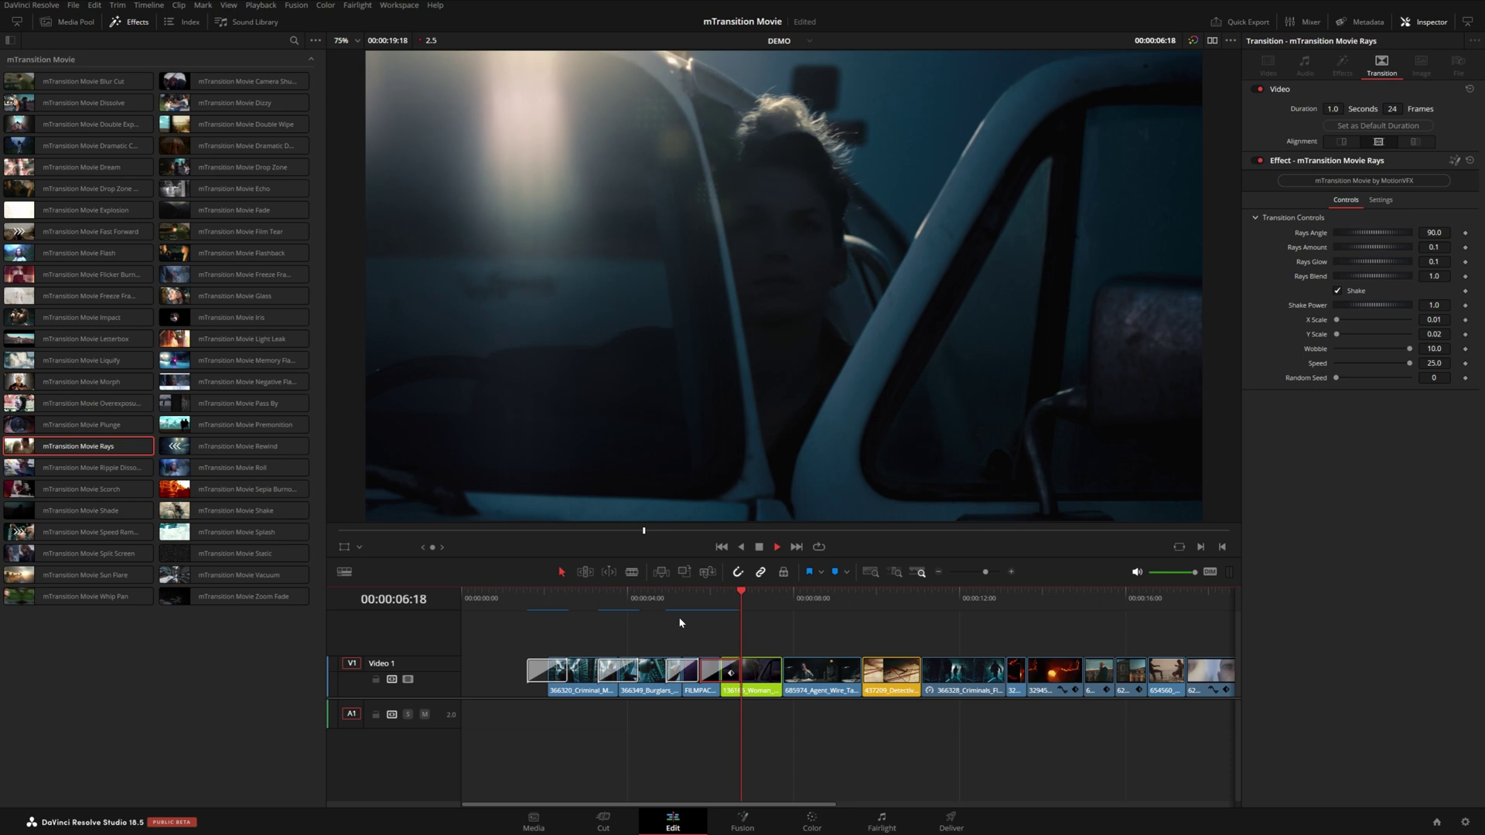
Set Rays Amount 0.158, Rays Glow 0.506 and Shake Power 0.837, then review the result
left_click(658, 603)
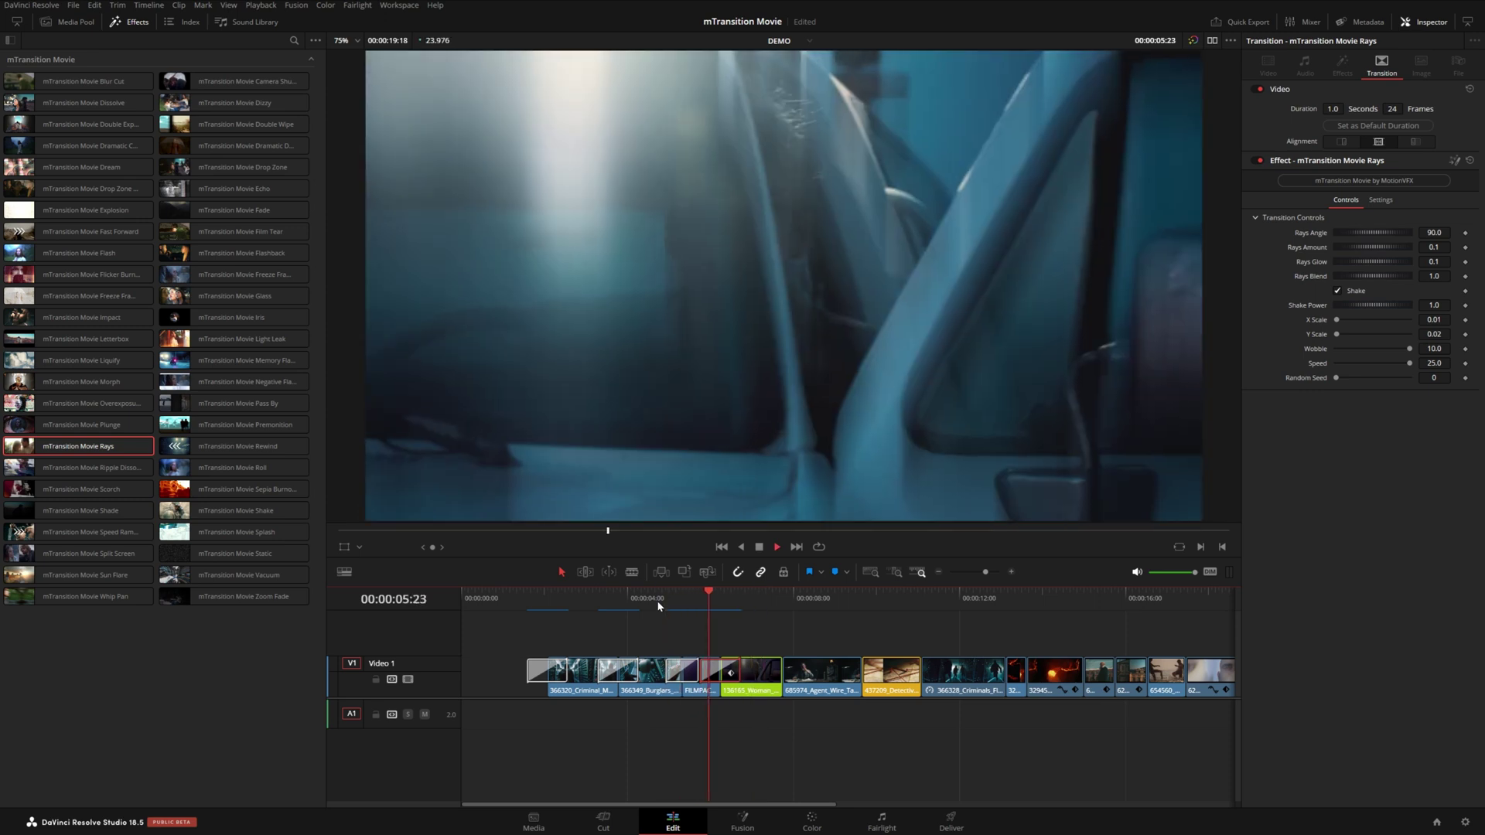
left_click(657, 604)
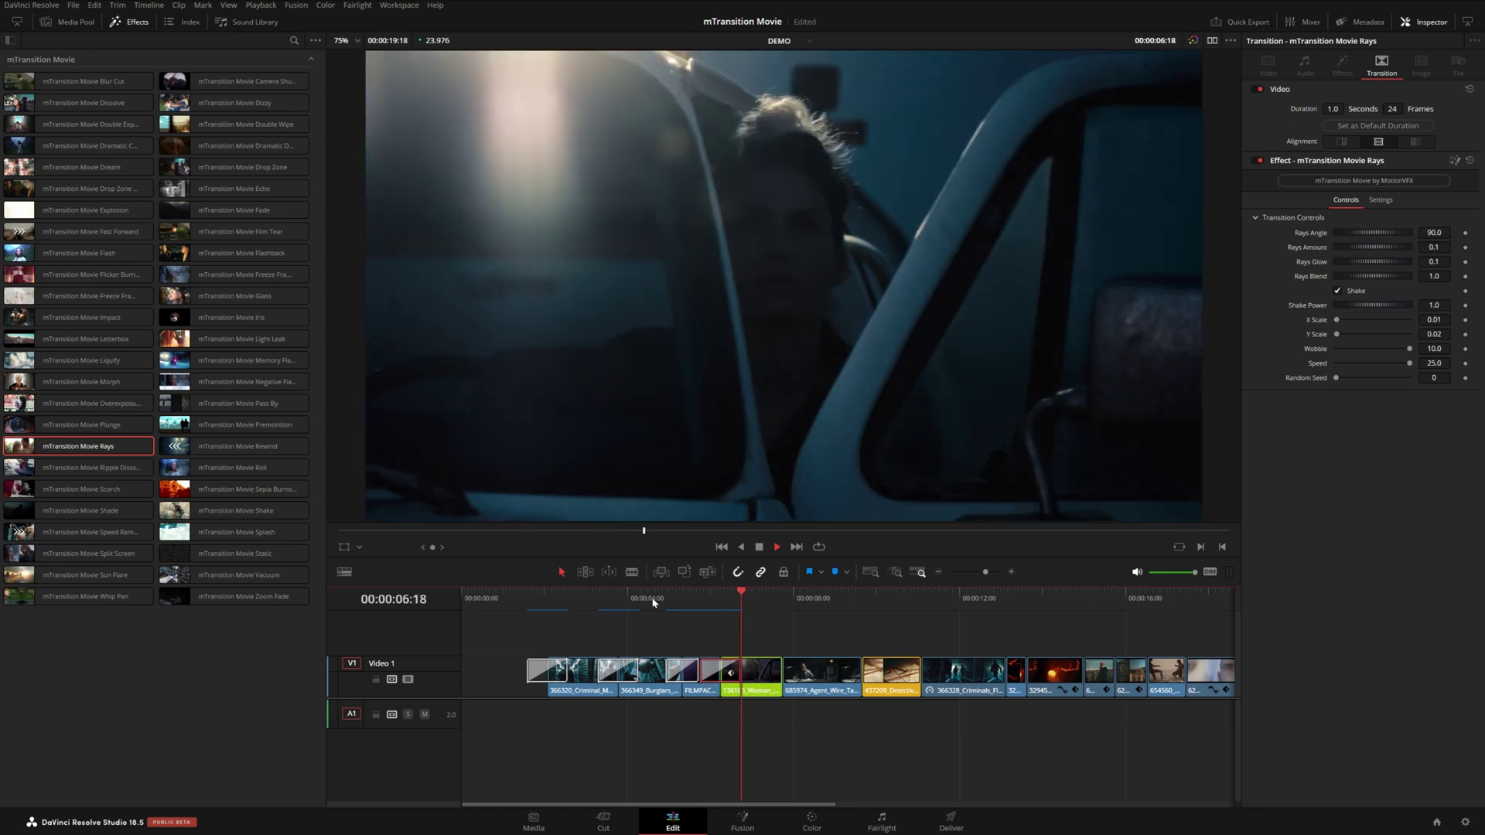
key("space")
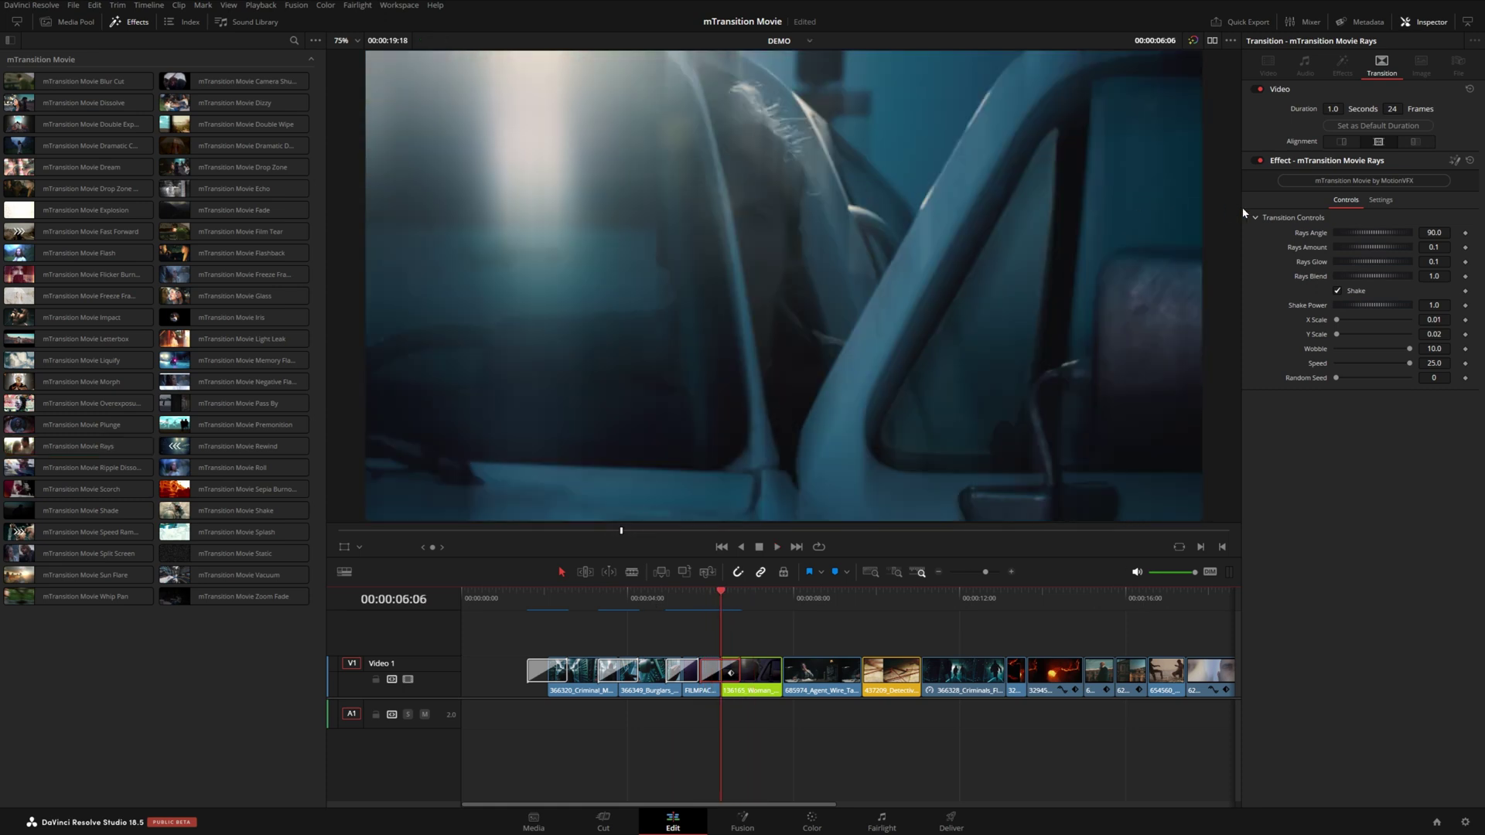
left_click_drag(1351, 239, 1370, 263)
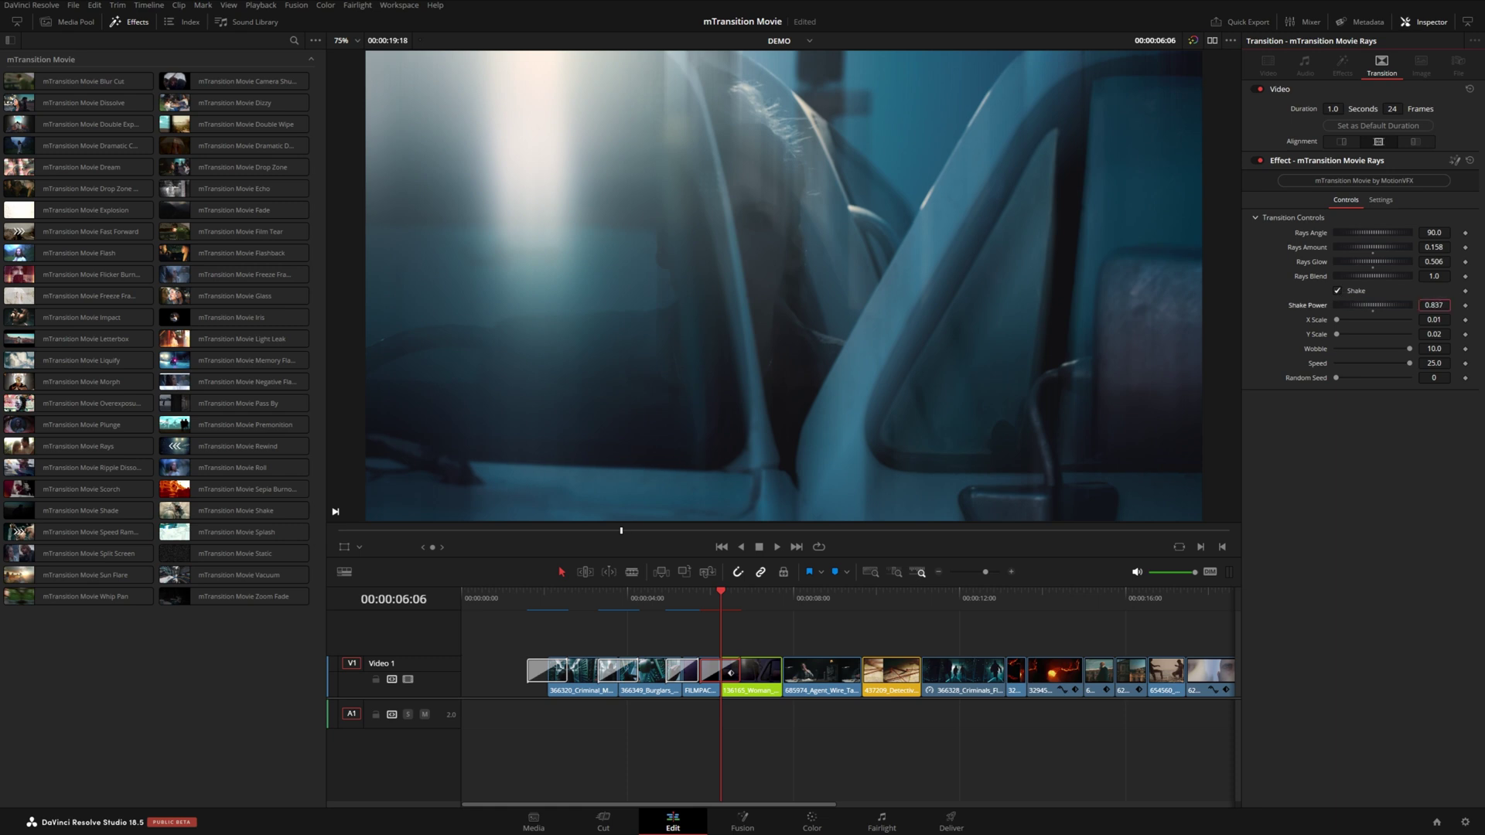
left_click_drag(692, 608, 805, 613)
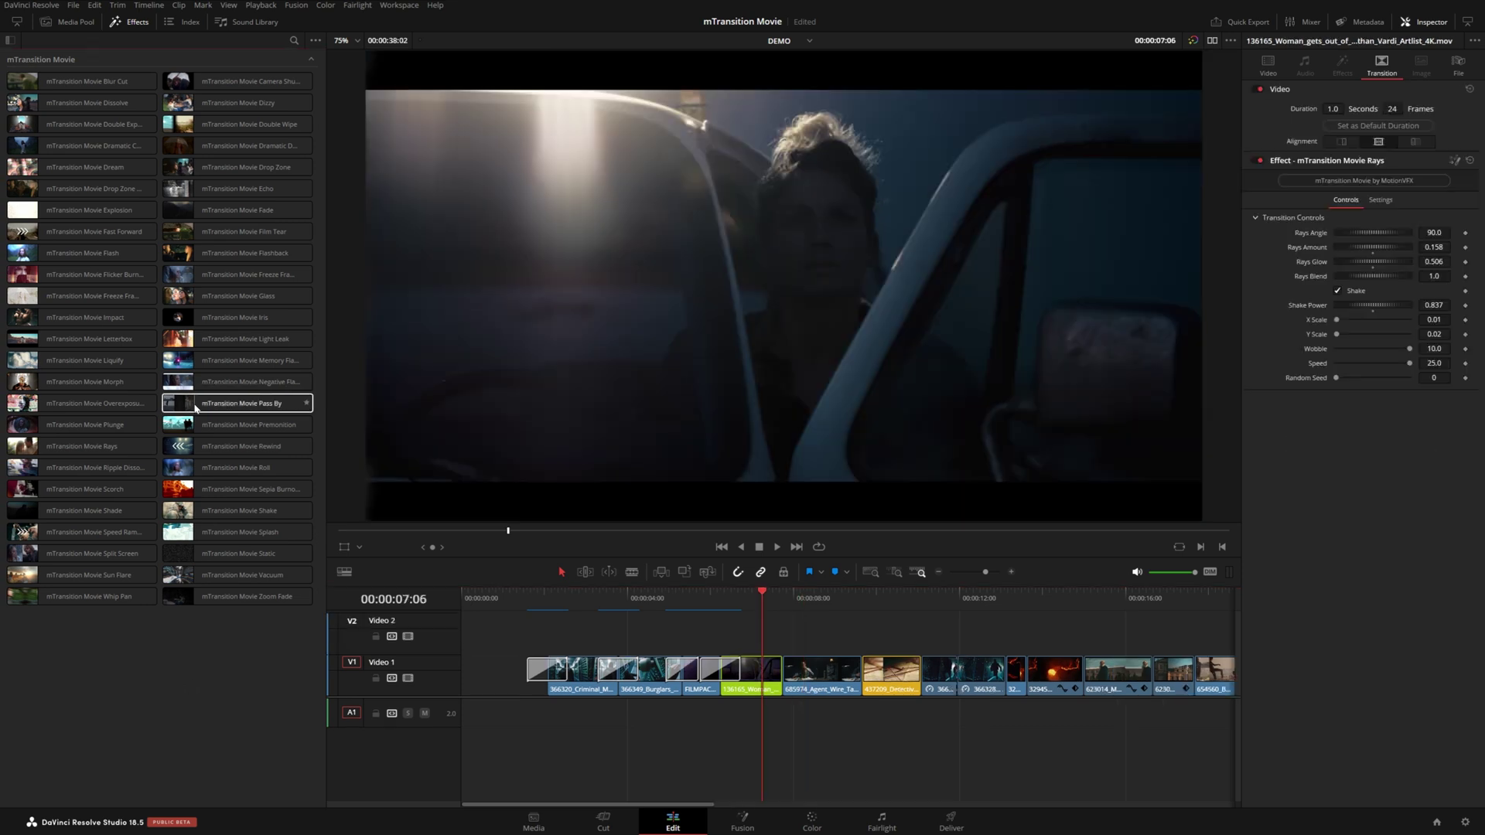
Add the Pass By transition at the cut after the woman-in-truck clip and play it
left_click_drag(195, 407, 762, 611)
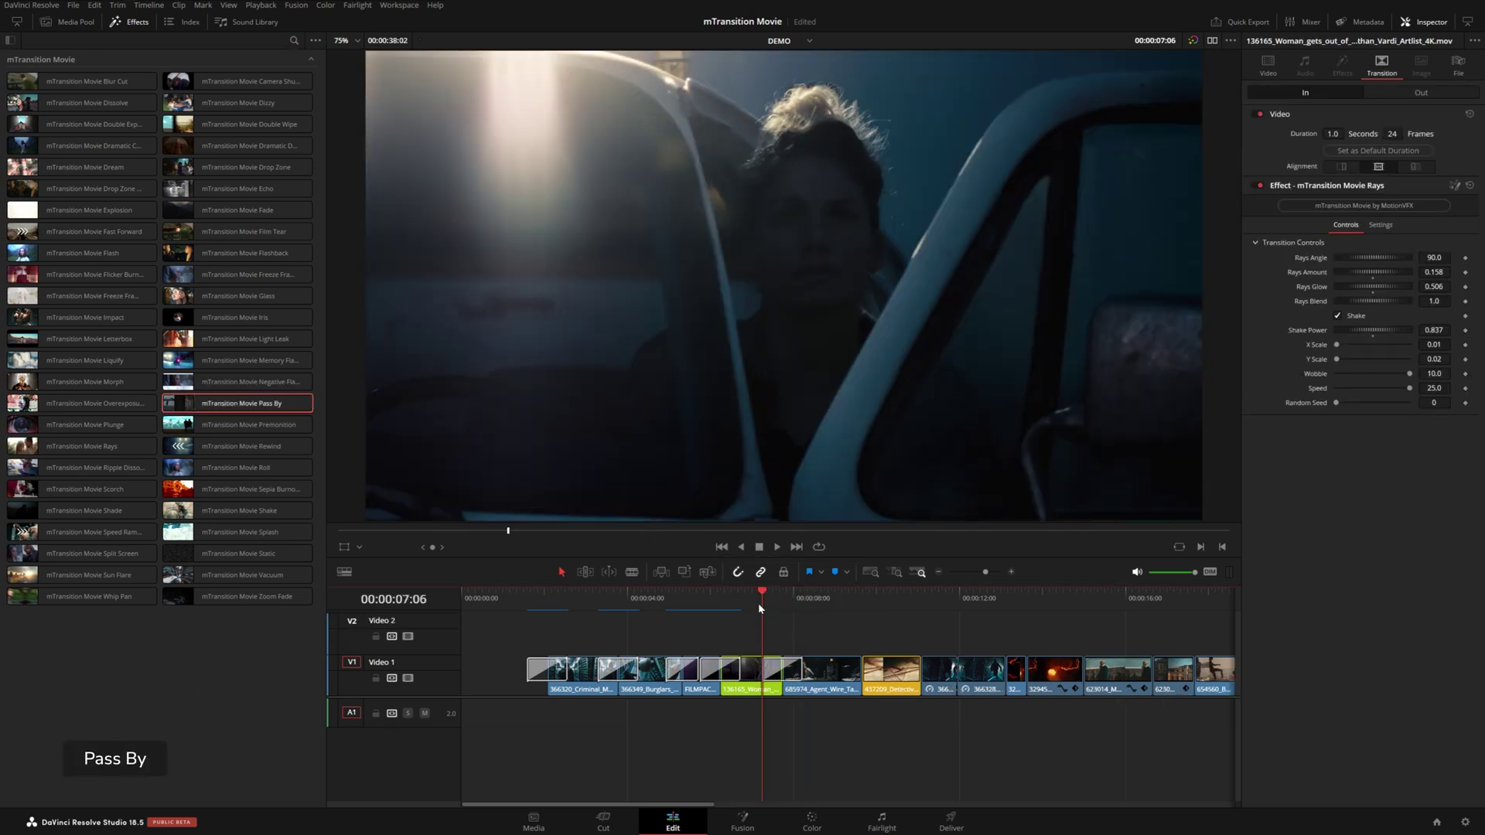
key("/")
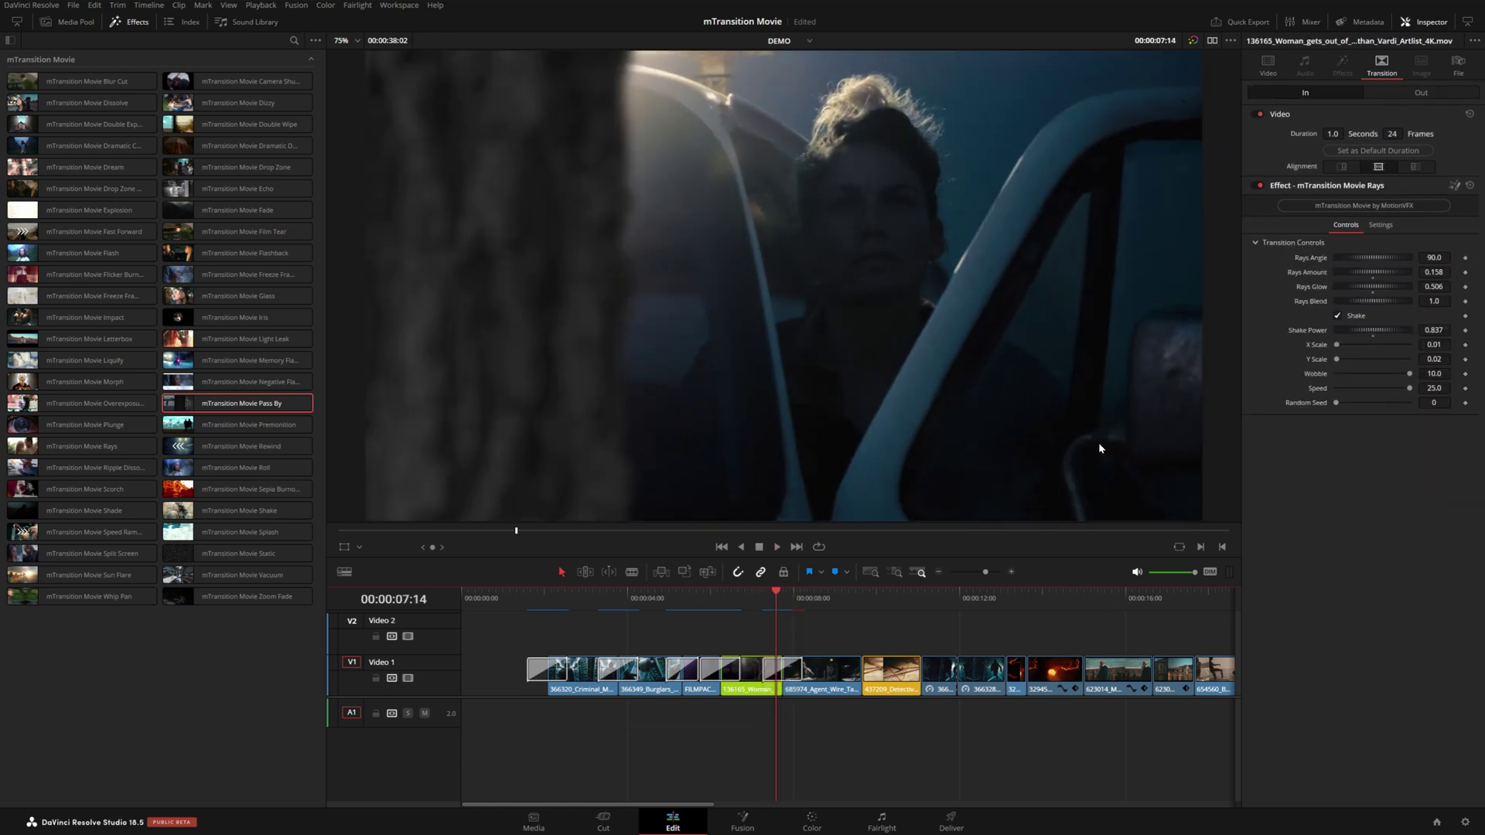
left_click(801, 669)
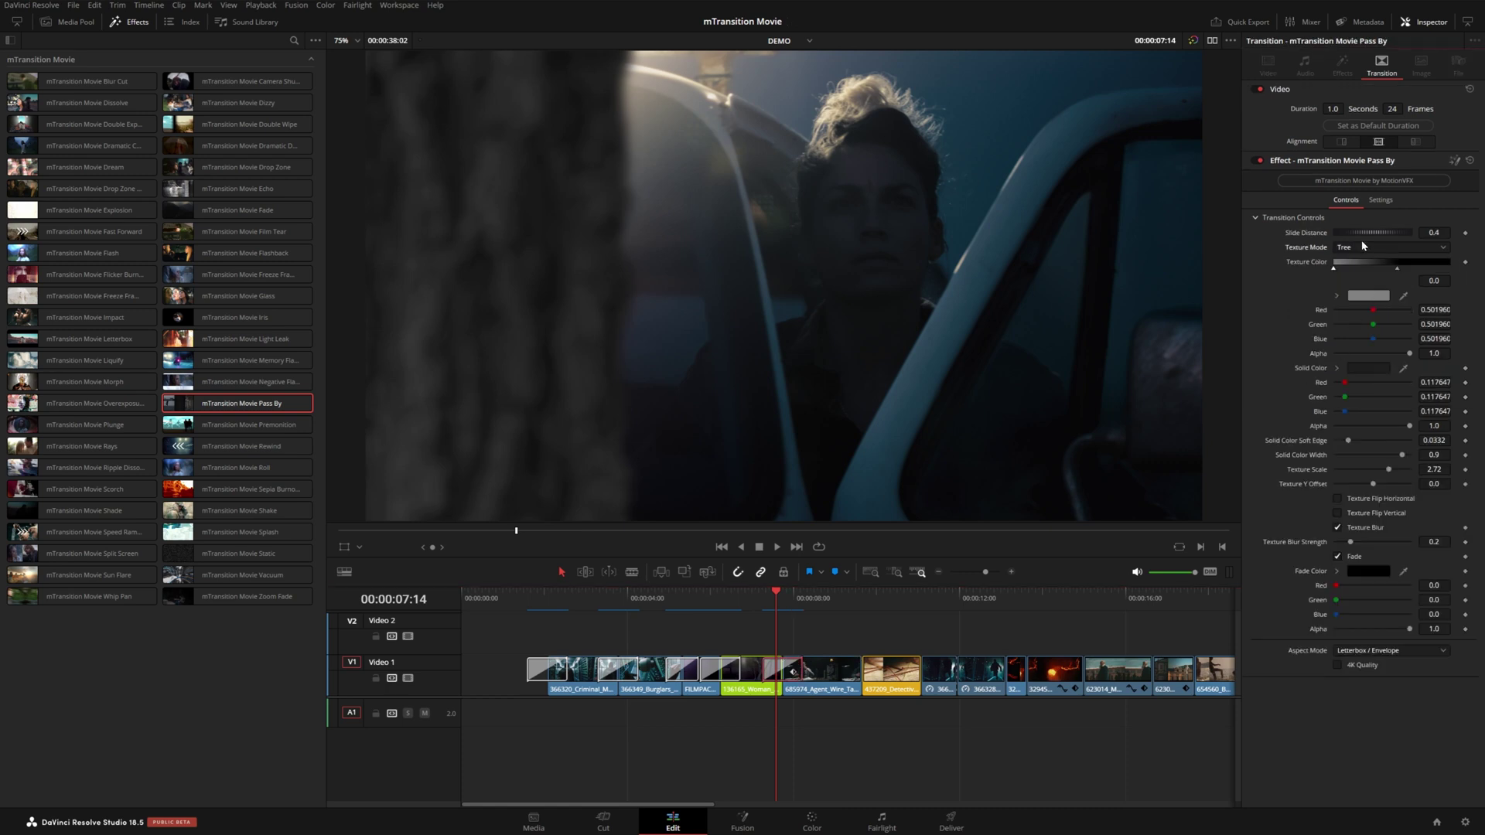
Try the Rusty Metal, Concrete Pole, Iron Post, Wood and Bricks textures, then keep Tree
left_click(1363, 247)
left_click(1355, 275)
left_click(1362, 248)
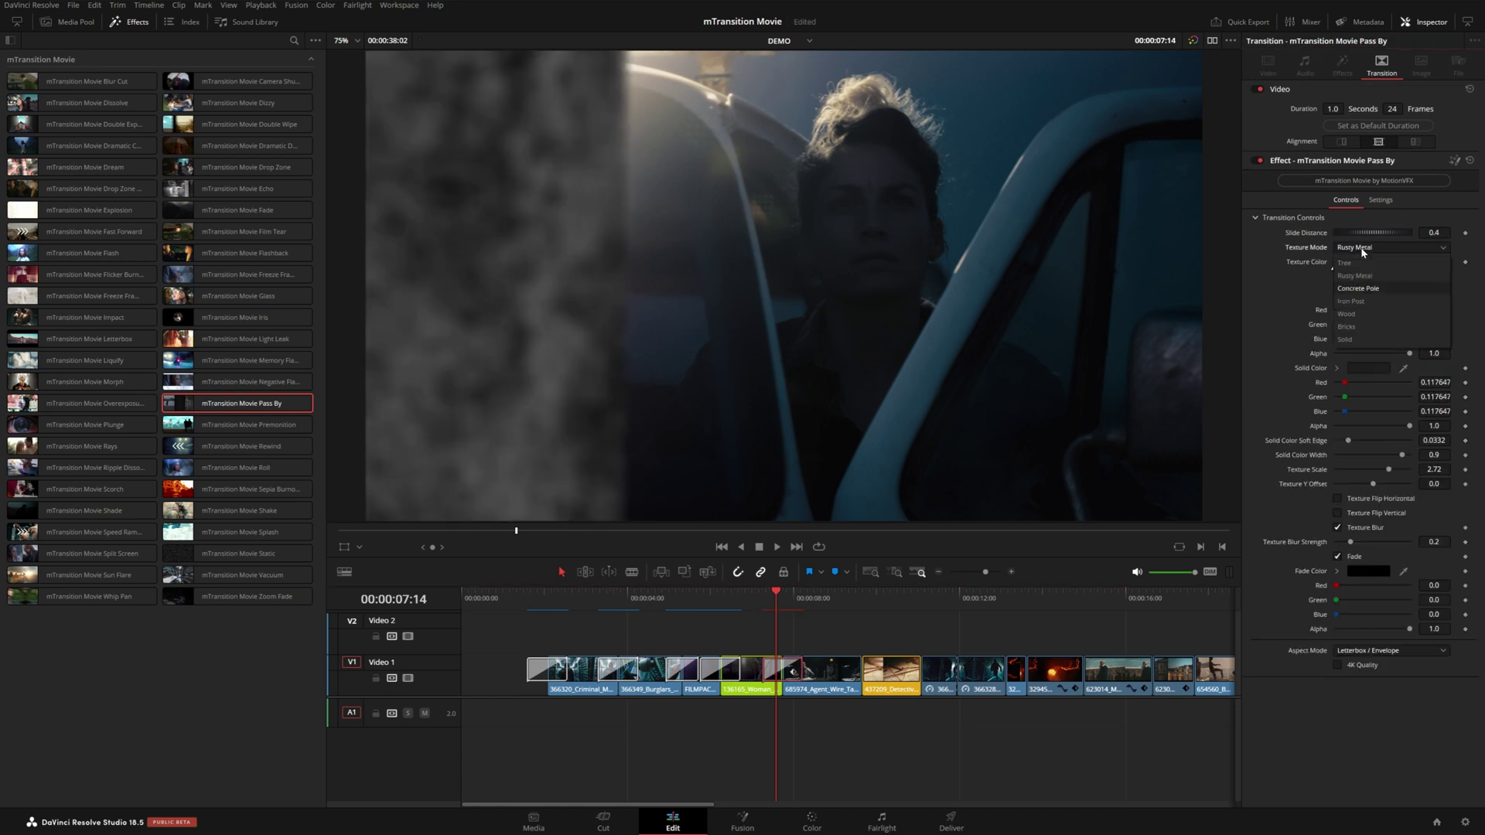
left_click(1358, 287)
left_click(1362, 247)
left_click(1350, 301)
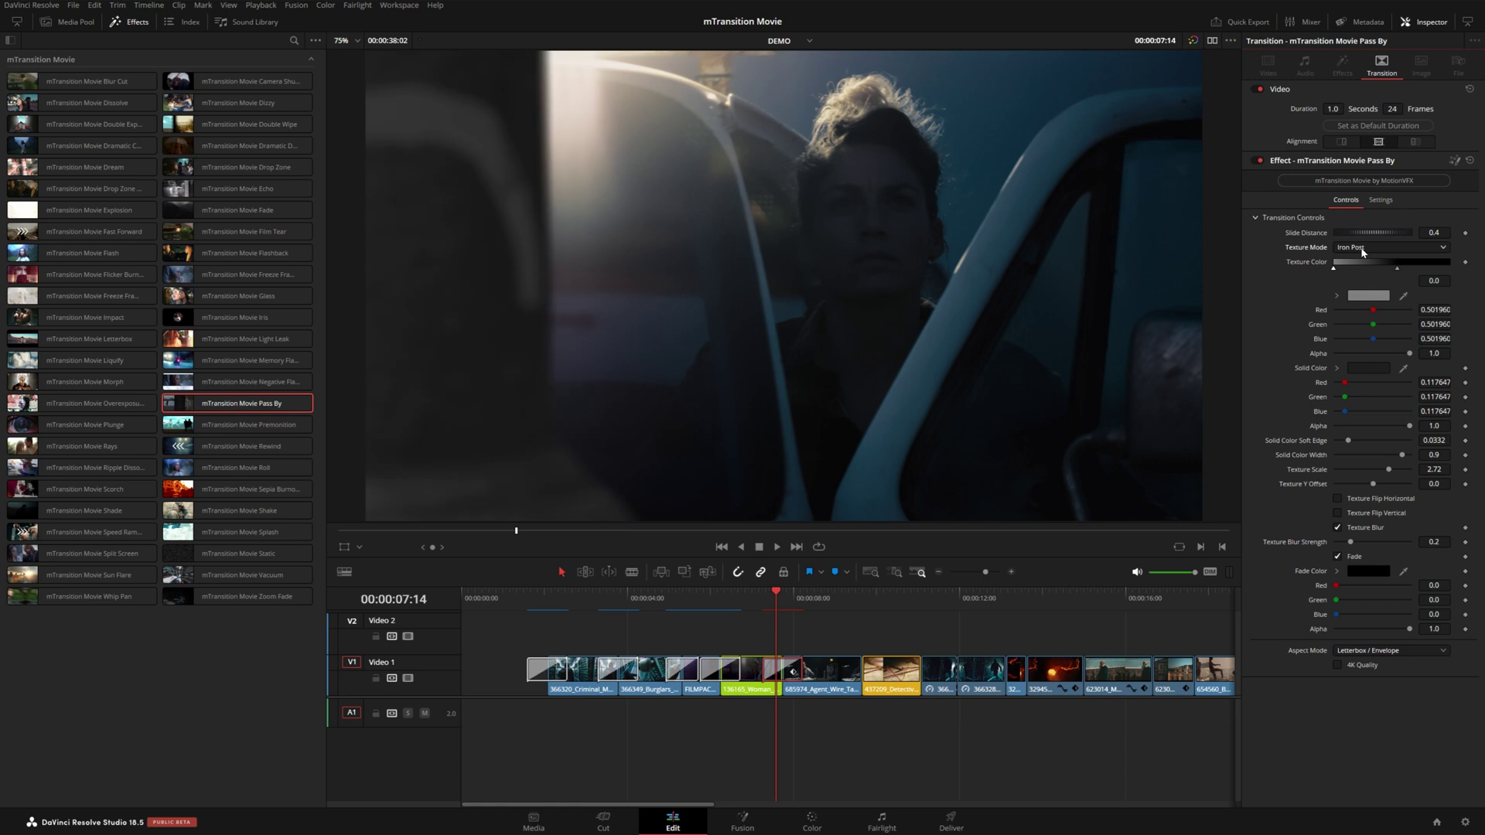
left_click(1362, 248)
left_click(1347, 314)
left_click(1361, 248)
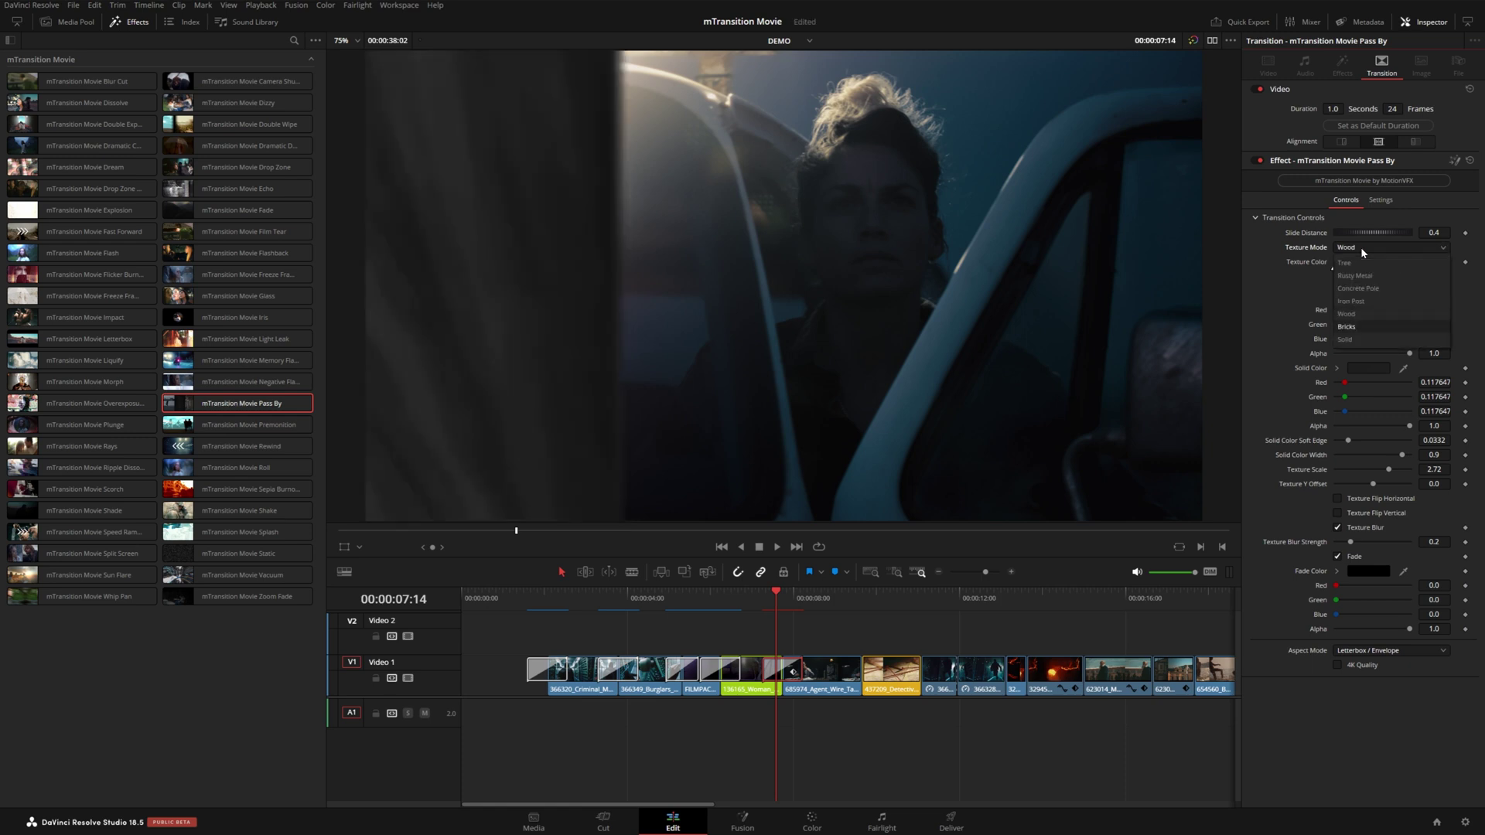
left_click(1346, 326)
left_click(1380, 248)
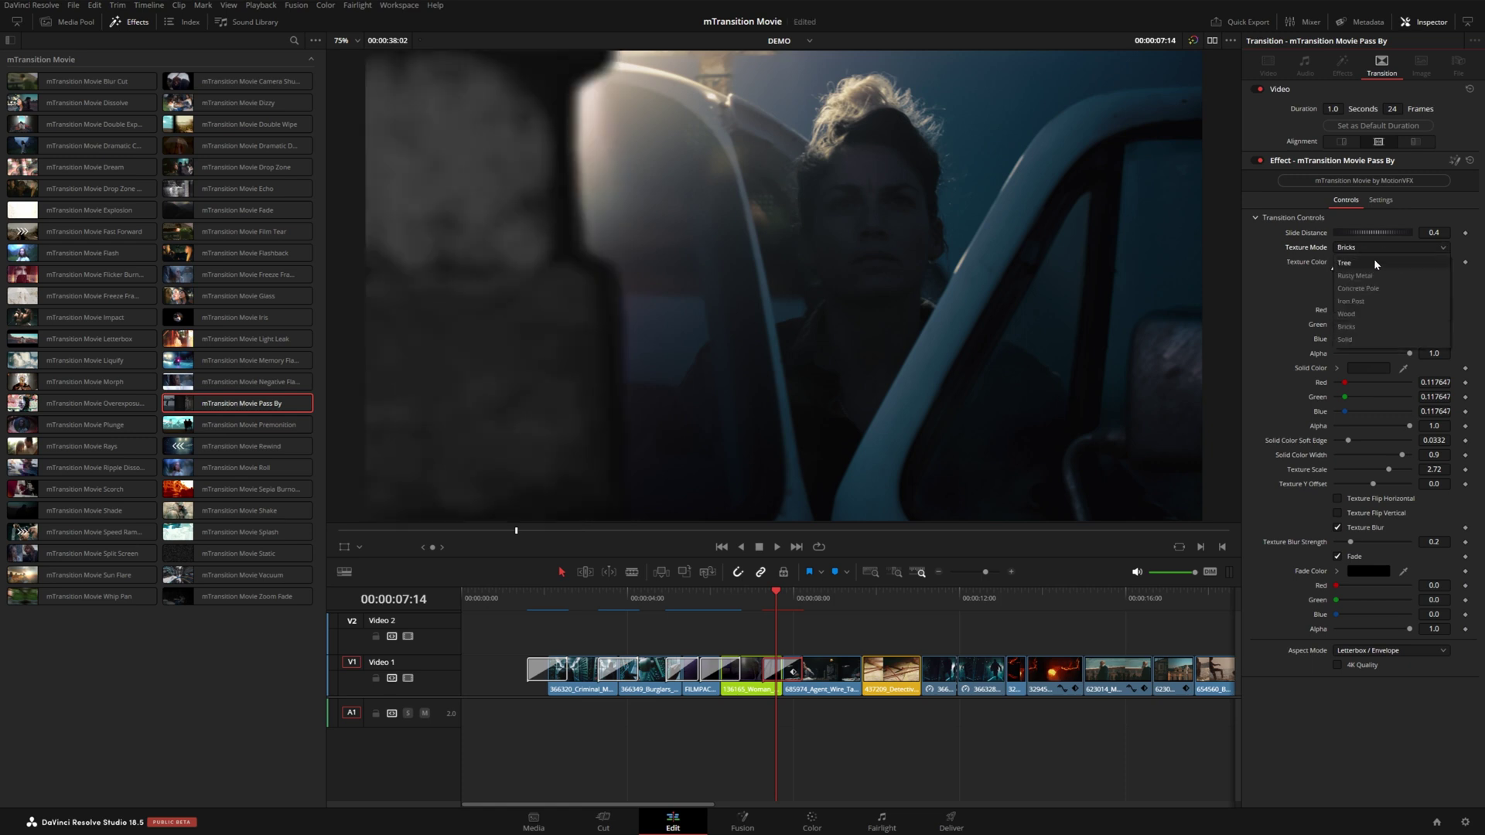
left_click(1374, 265)
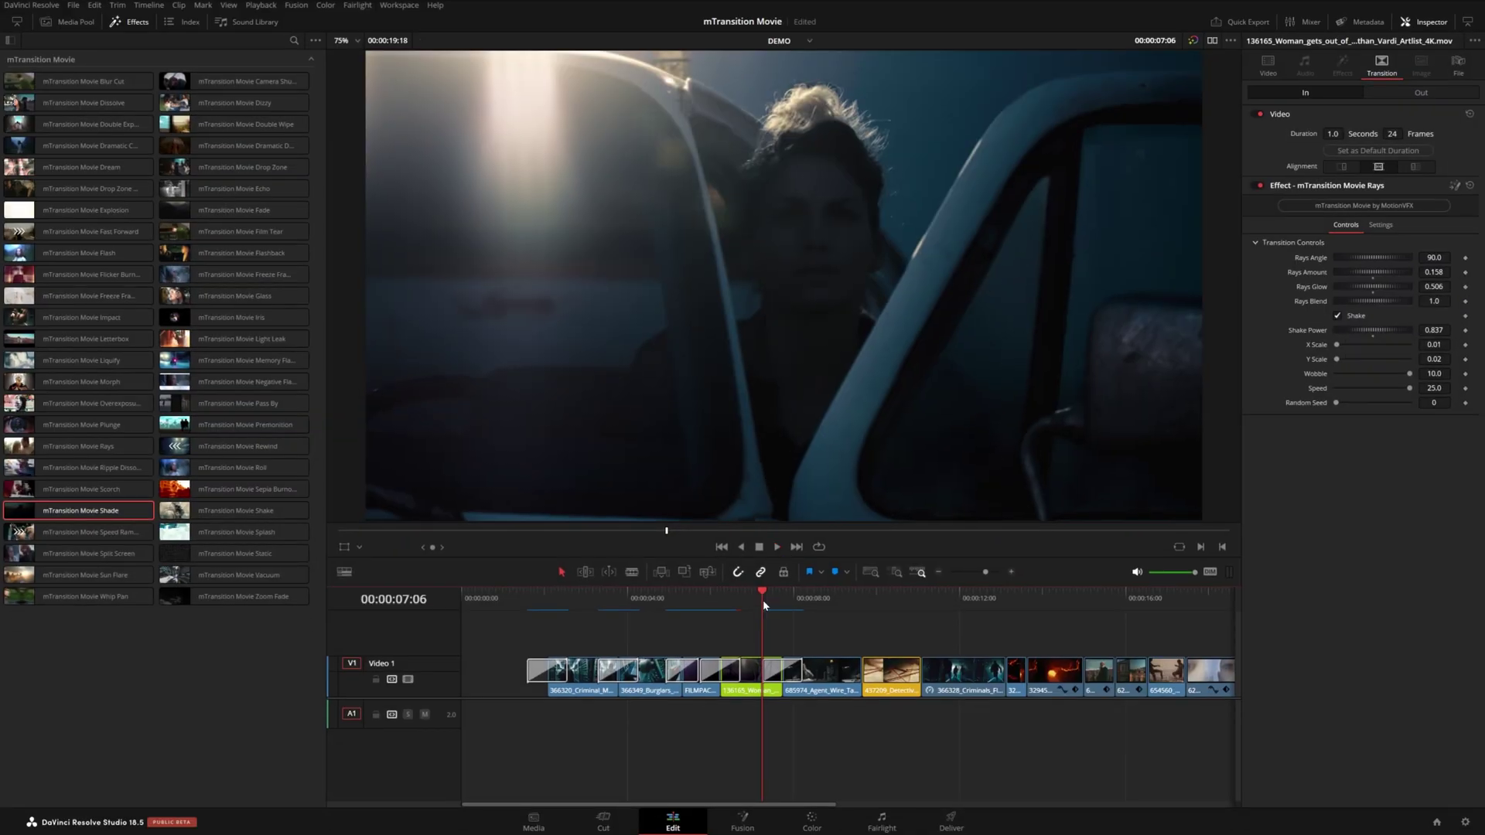
Preview the Shade transition and set its movement angle to 123.9
key("space")
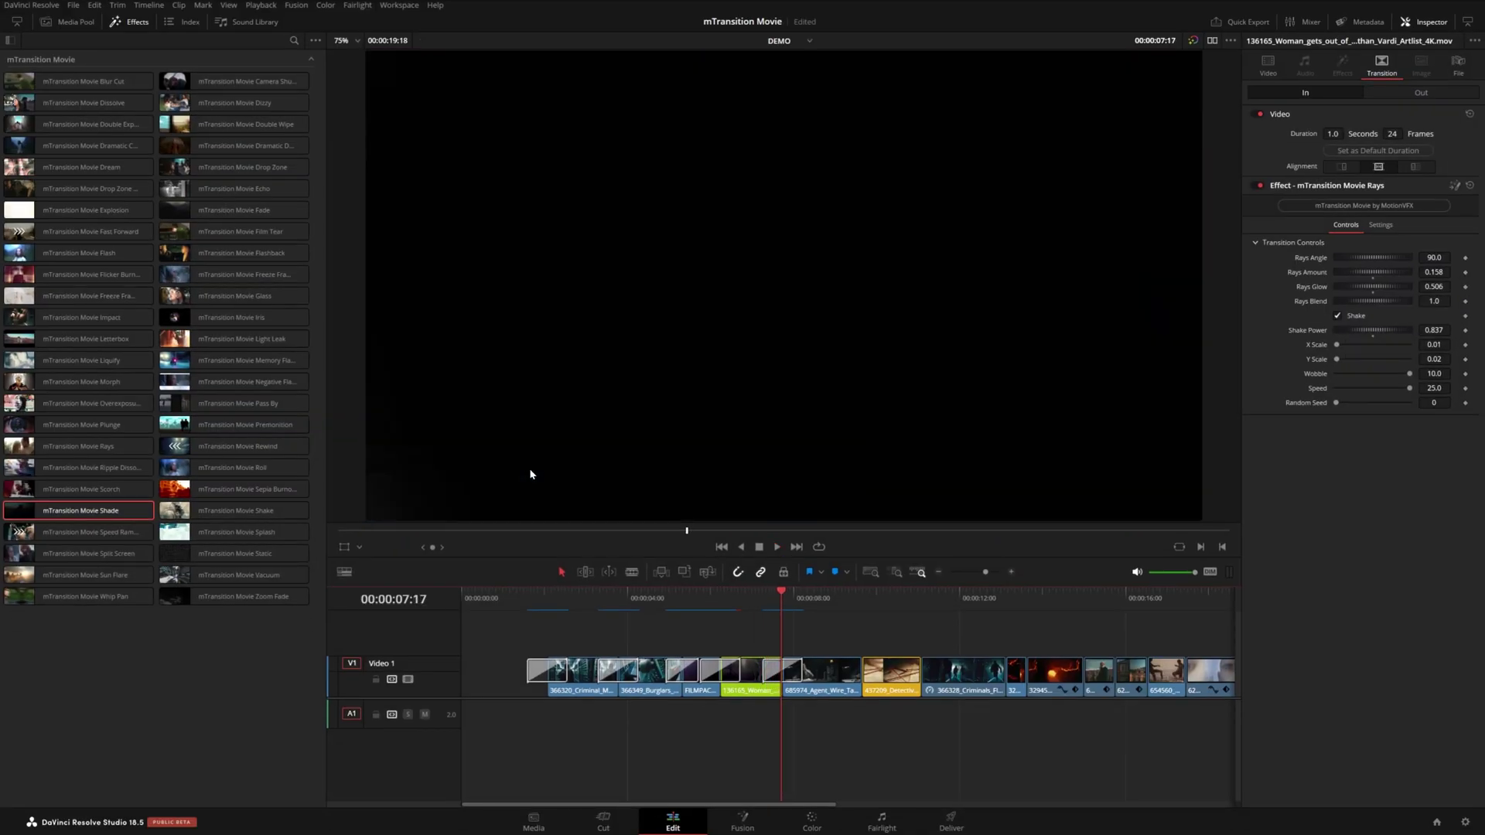
key("j")
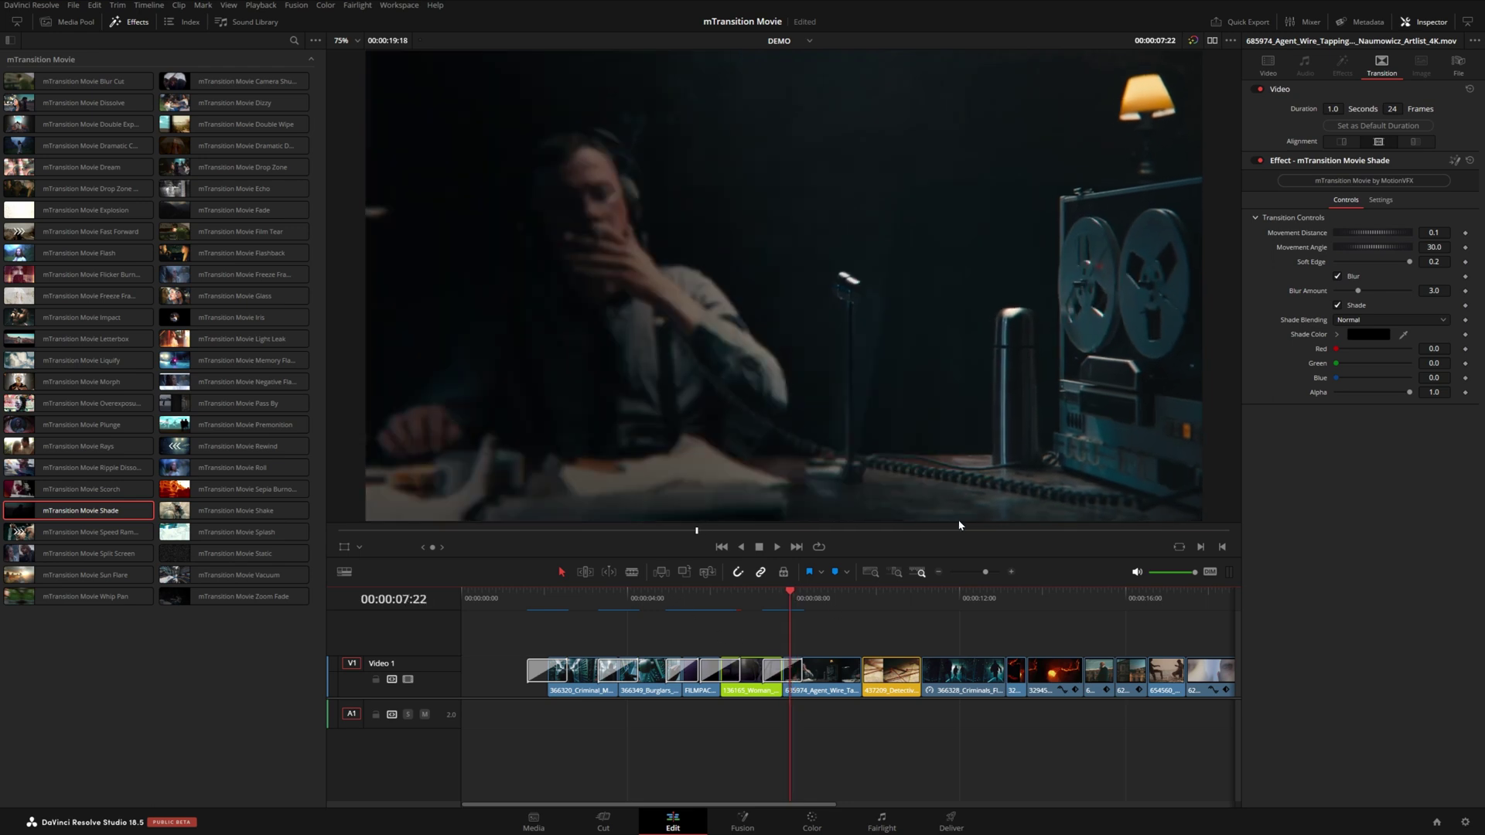
left_click_drag(1365, 250, 1375, 251)
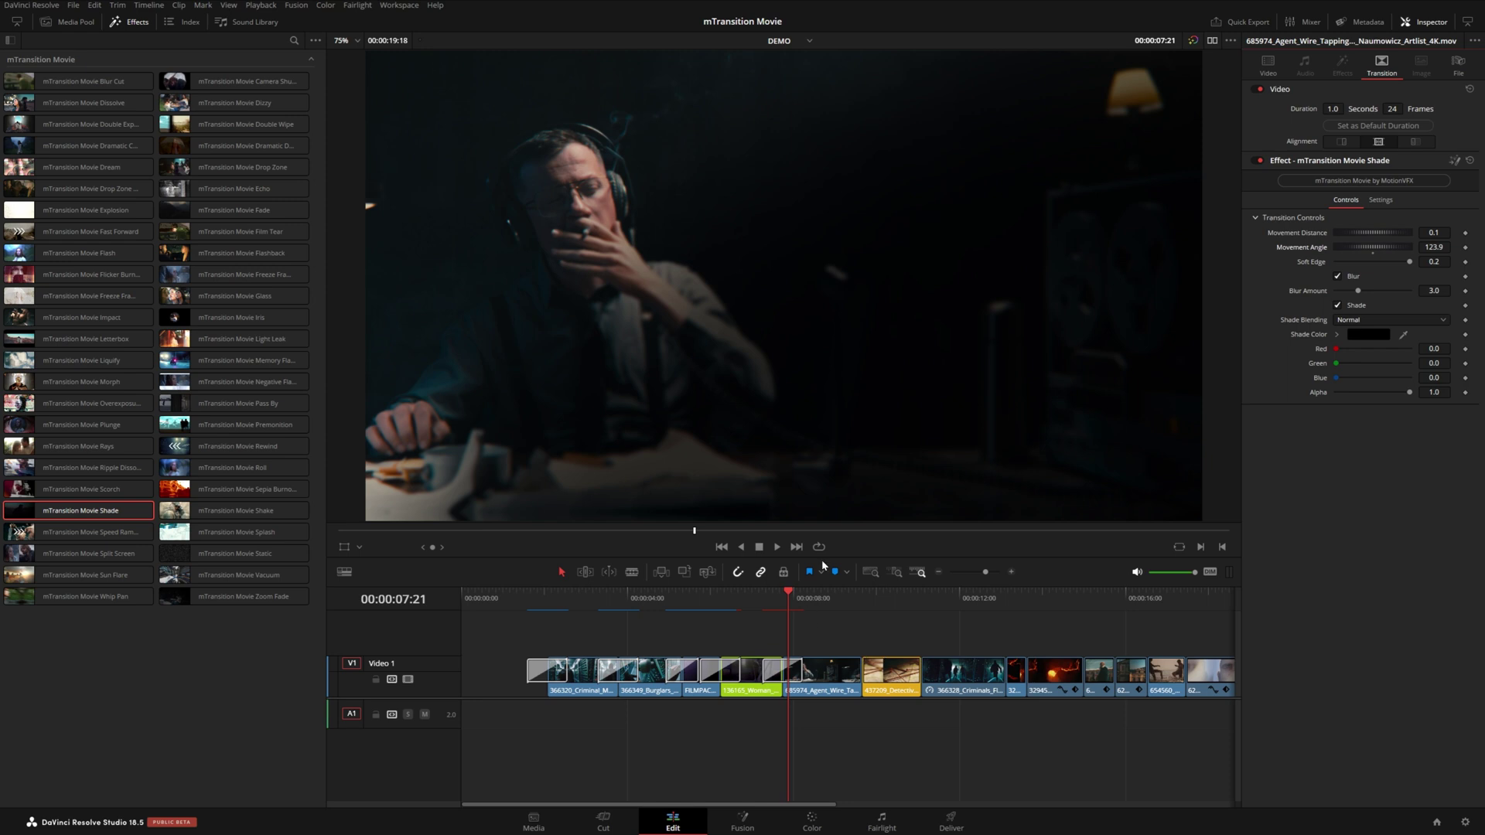
Replay the Rays transition out of the woman-in-truck shot and select the woman/desk transition
left_click(760, 601)
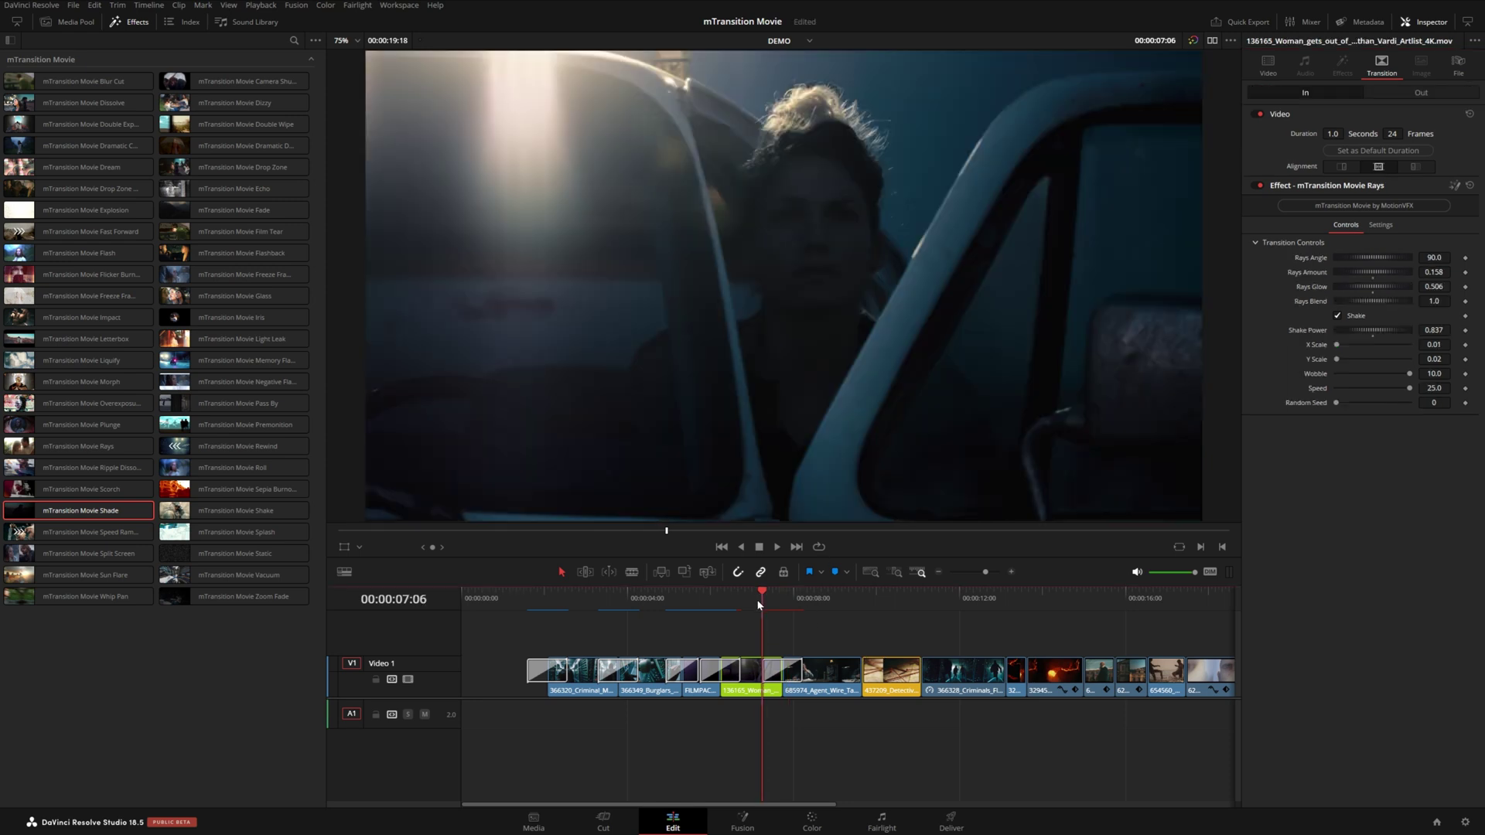
key("space")
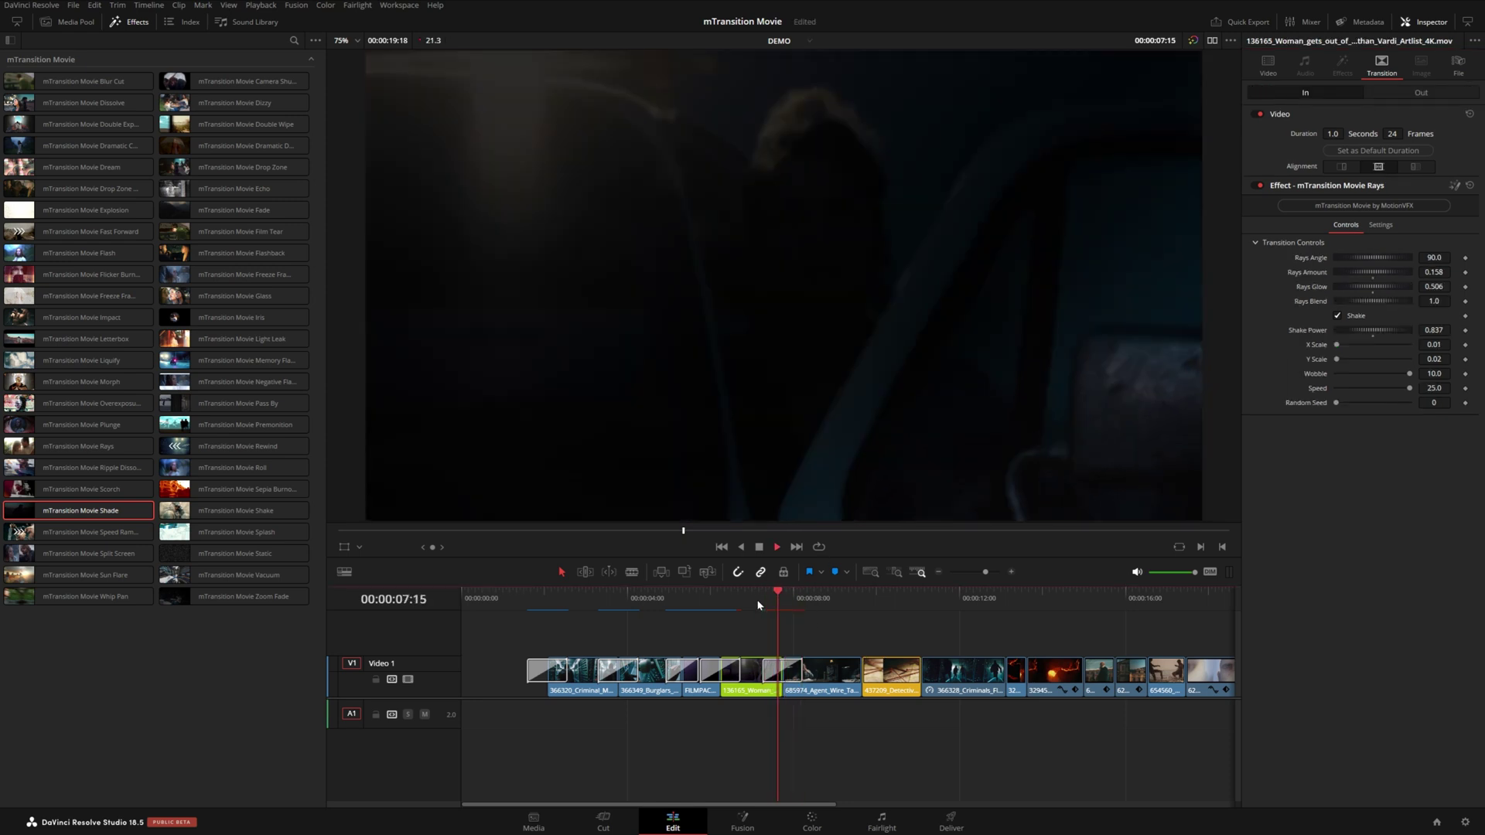
left_click(757, 602)
left_click(758, 602)
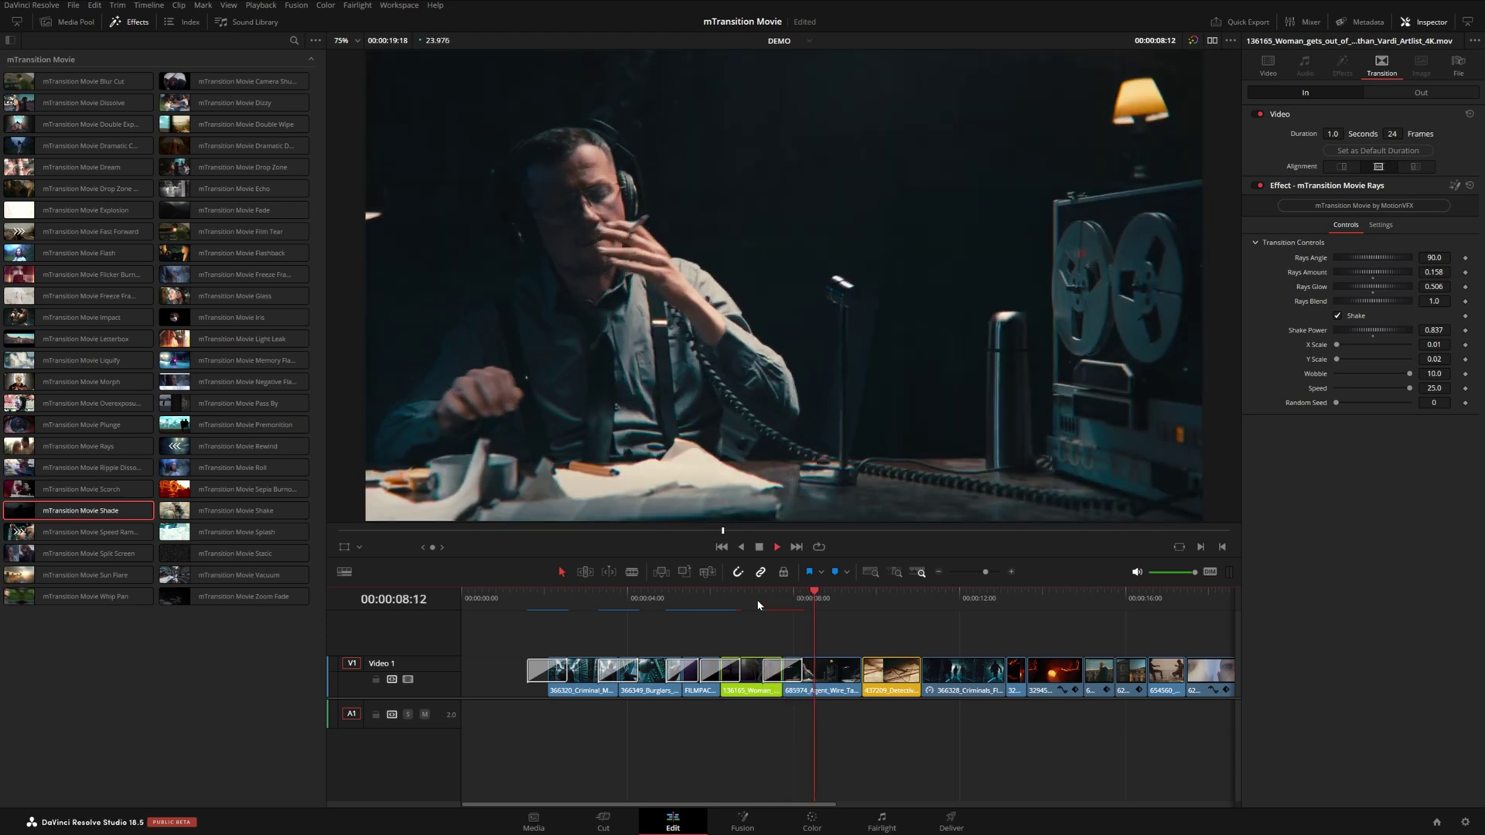
left_click(758, 601)
left_click(782, 669)
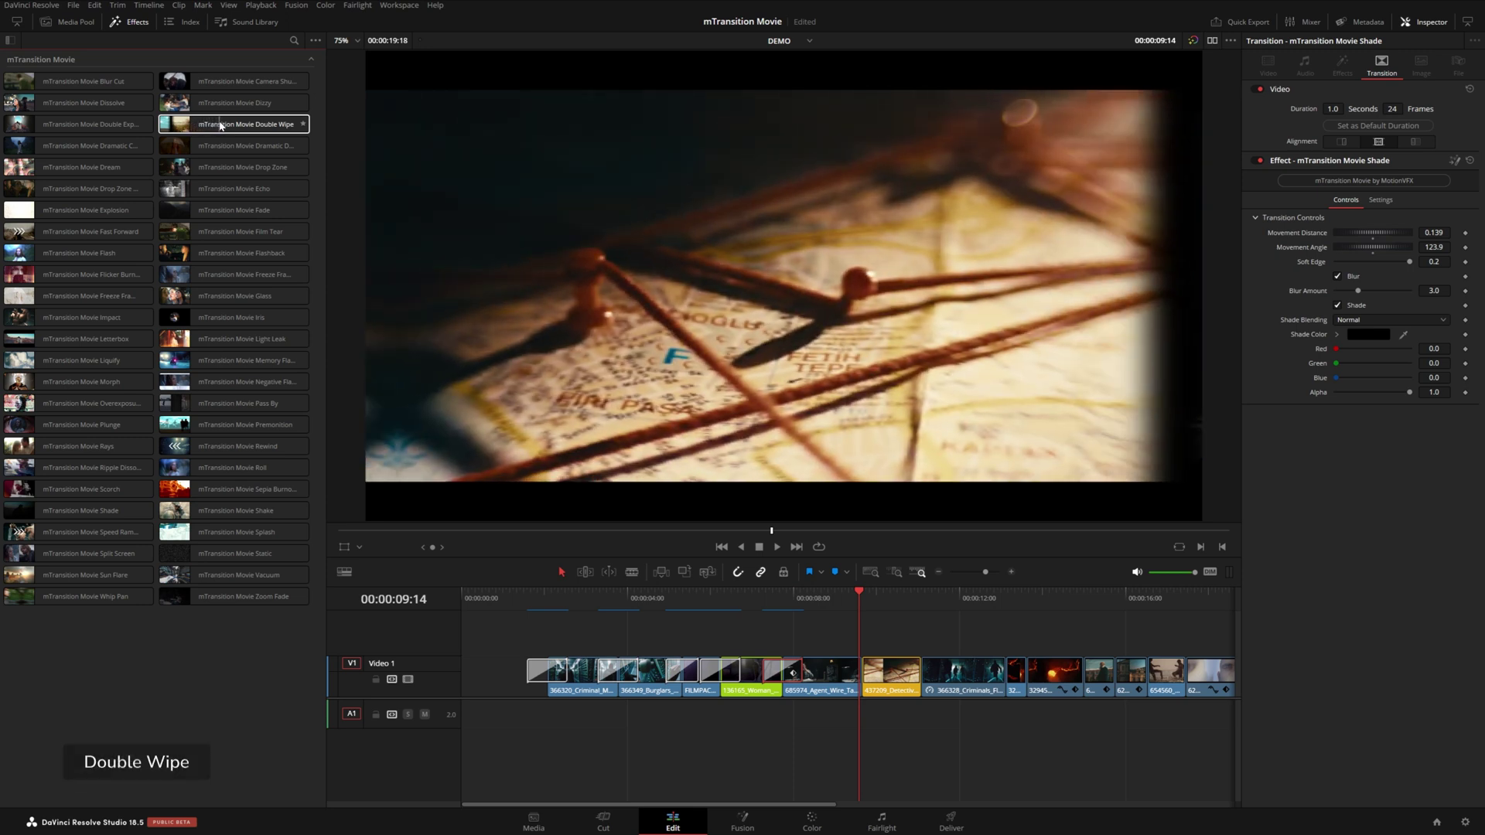
Place Double Wipe at the desk-to-map cut and play it
left_click_drag(220, 125, 860, 669)
left_click(839, 608)
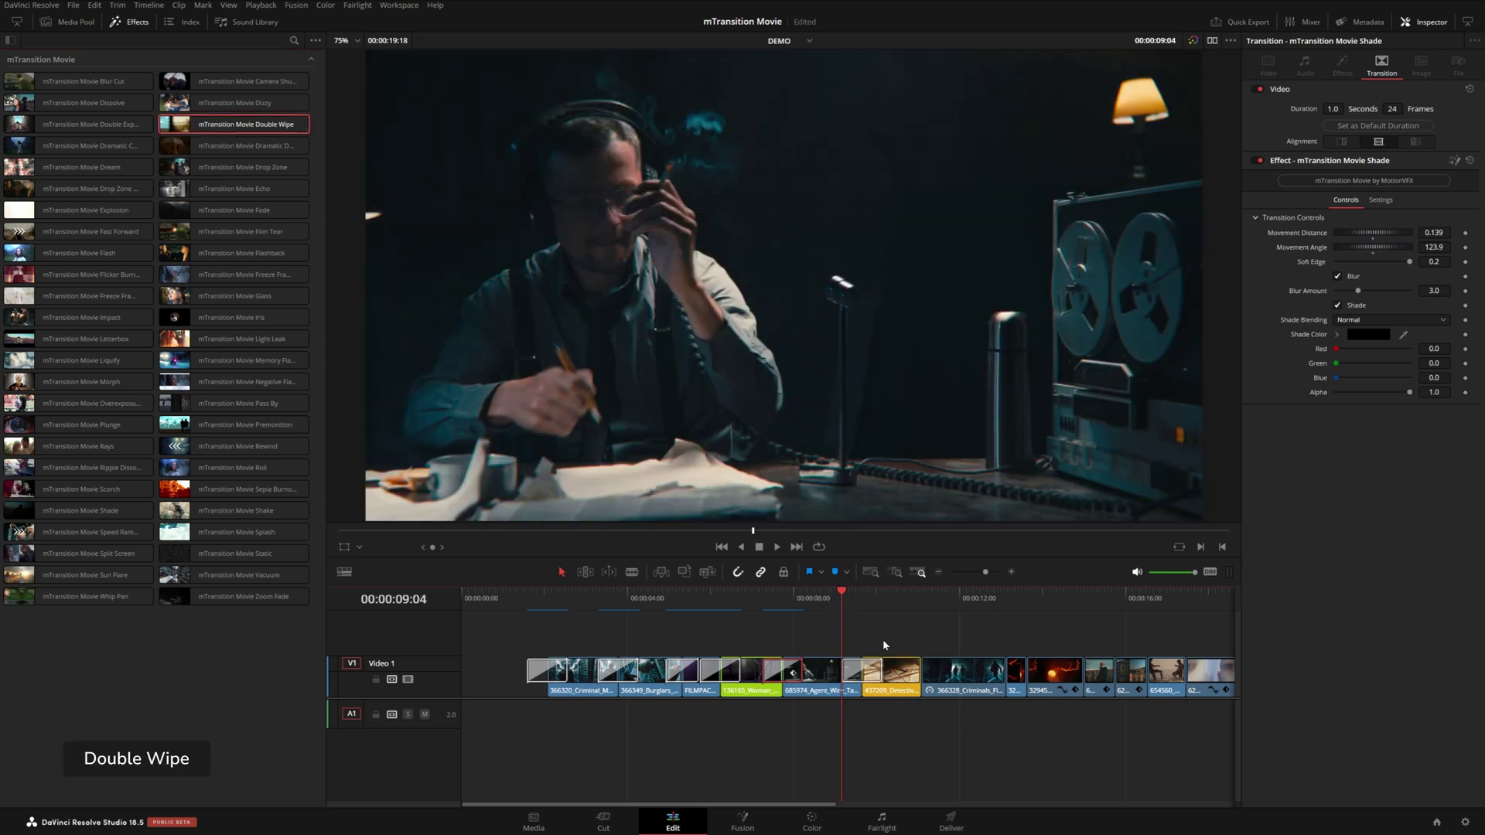
key("space")
left_click(839, 605)
key("space")
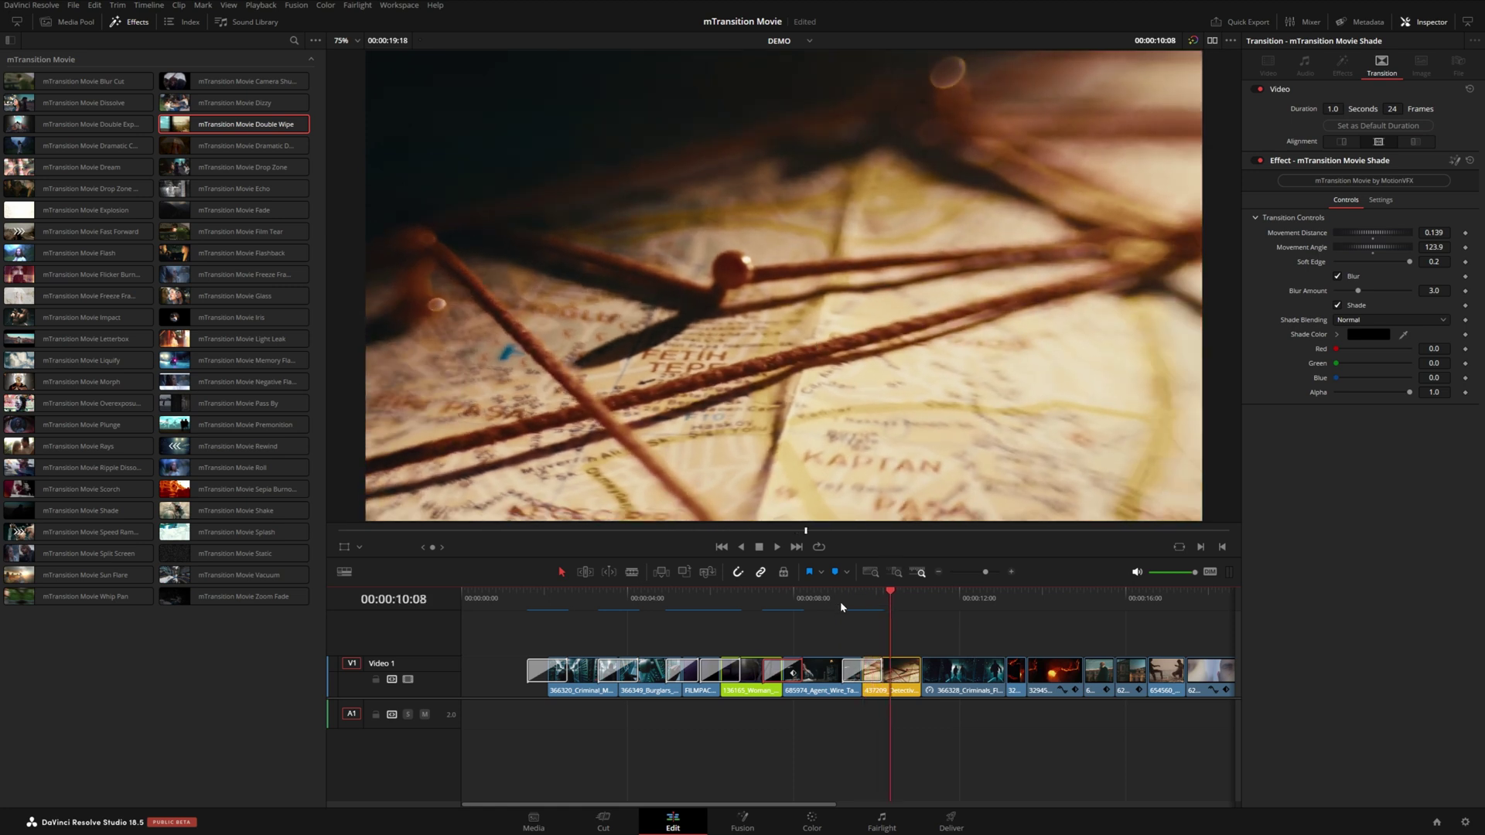
Turn on Flip Direction for the Double Wipe transition
left_click(853, 673)
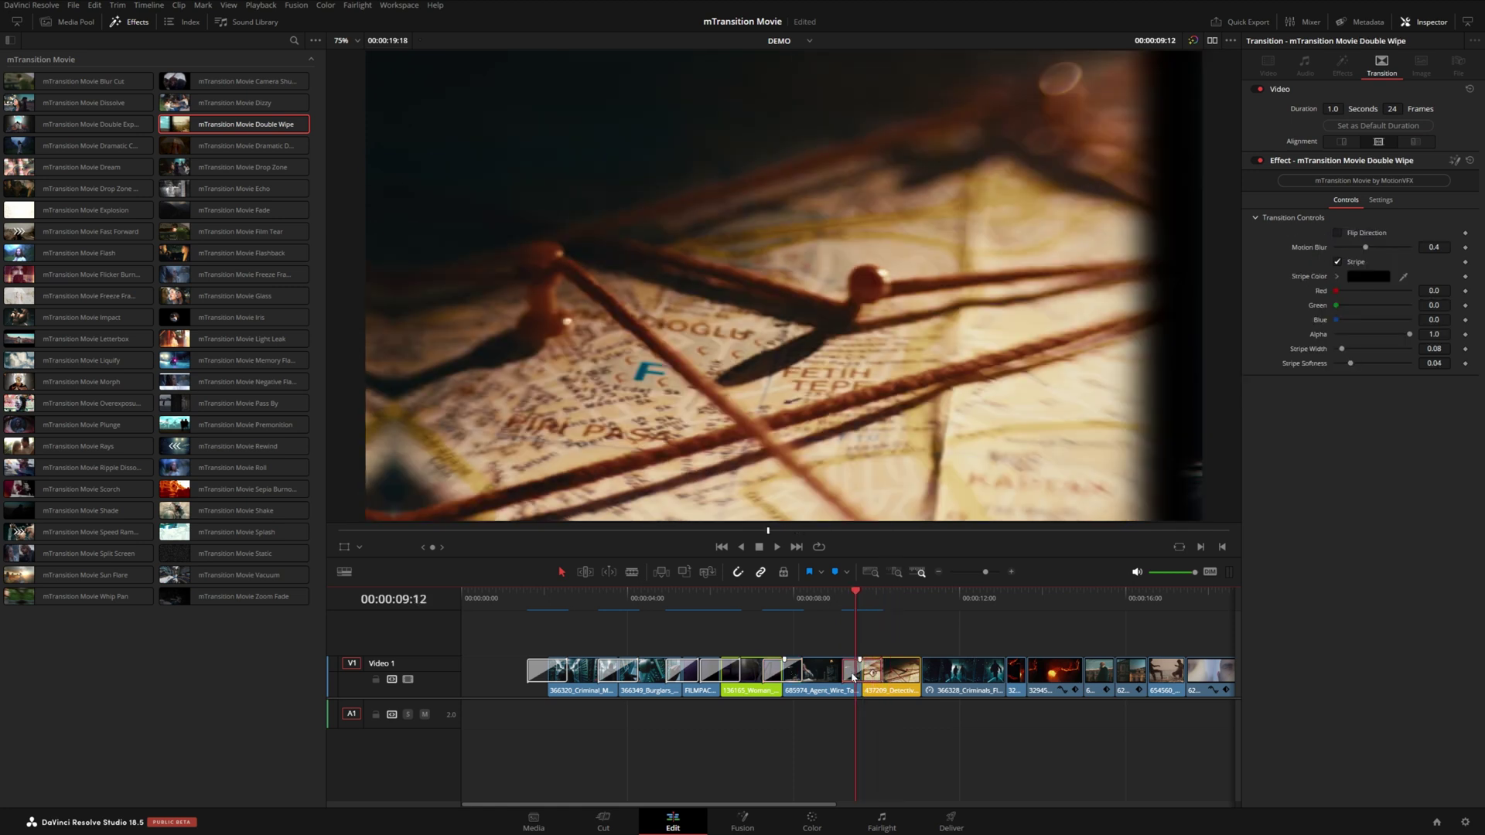
left_click(1349, 234)
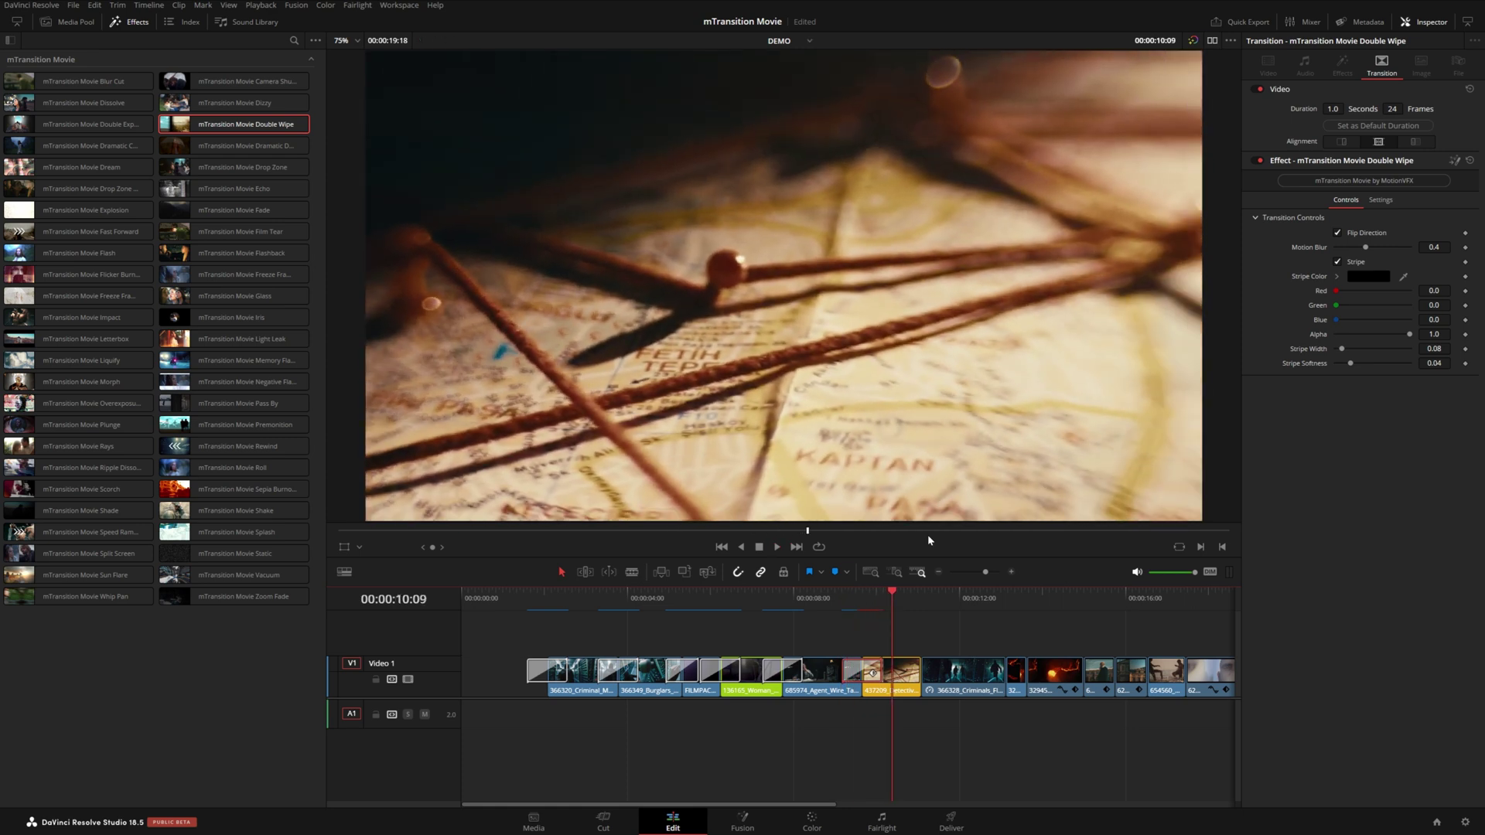
left_click(911, 609)
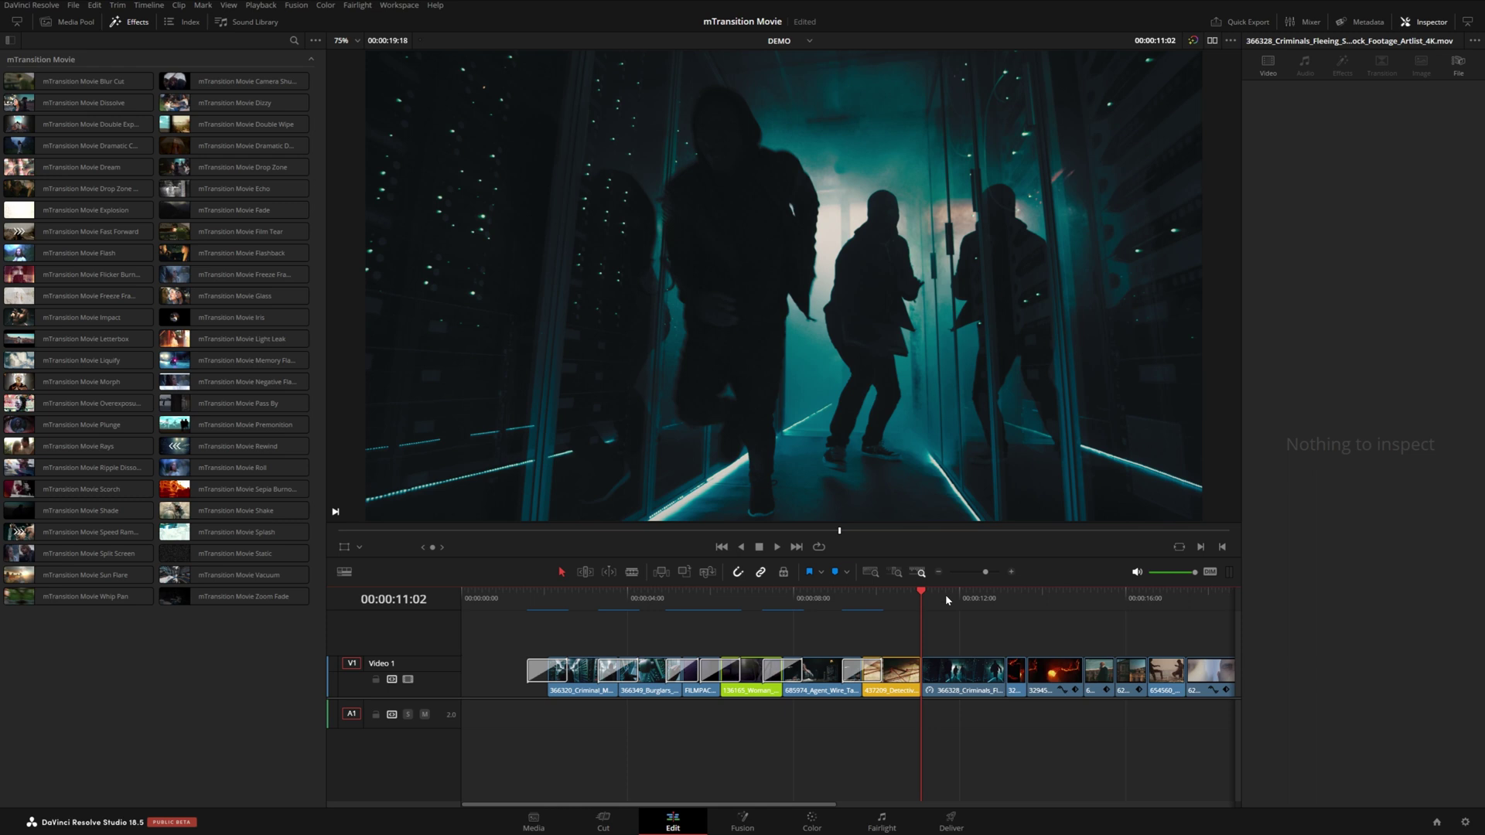
Split the corridor clip at 11:23 and apply the mTransition Movie Flashback transition at the cut
left_click_drag(927, 596, 958, 600)
key("ctrl+backslash")
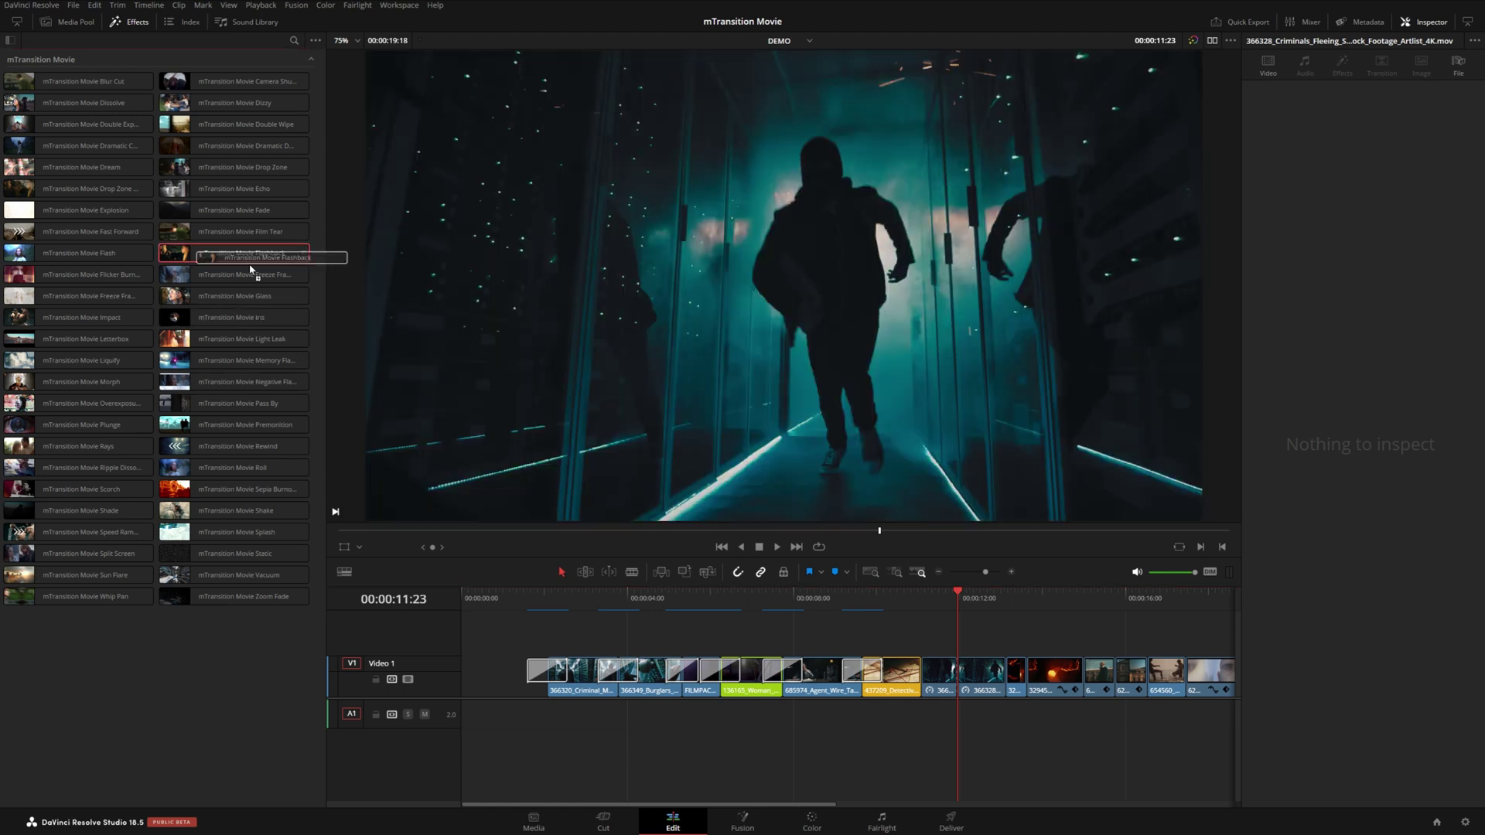
double_click(242, 253)
left_click(921, 597)
Replay the Flashback transition several times, then drag the Echo transition onto the timeline
key("space")
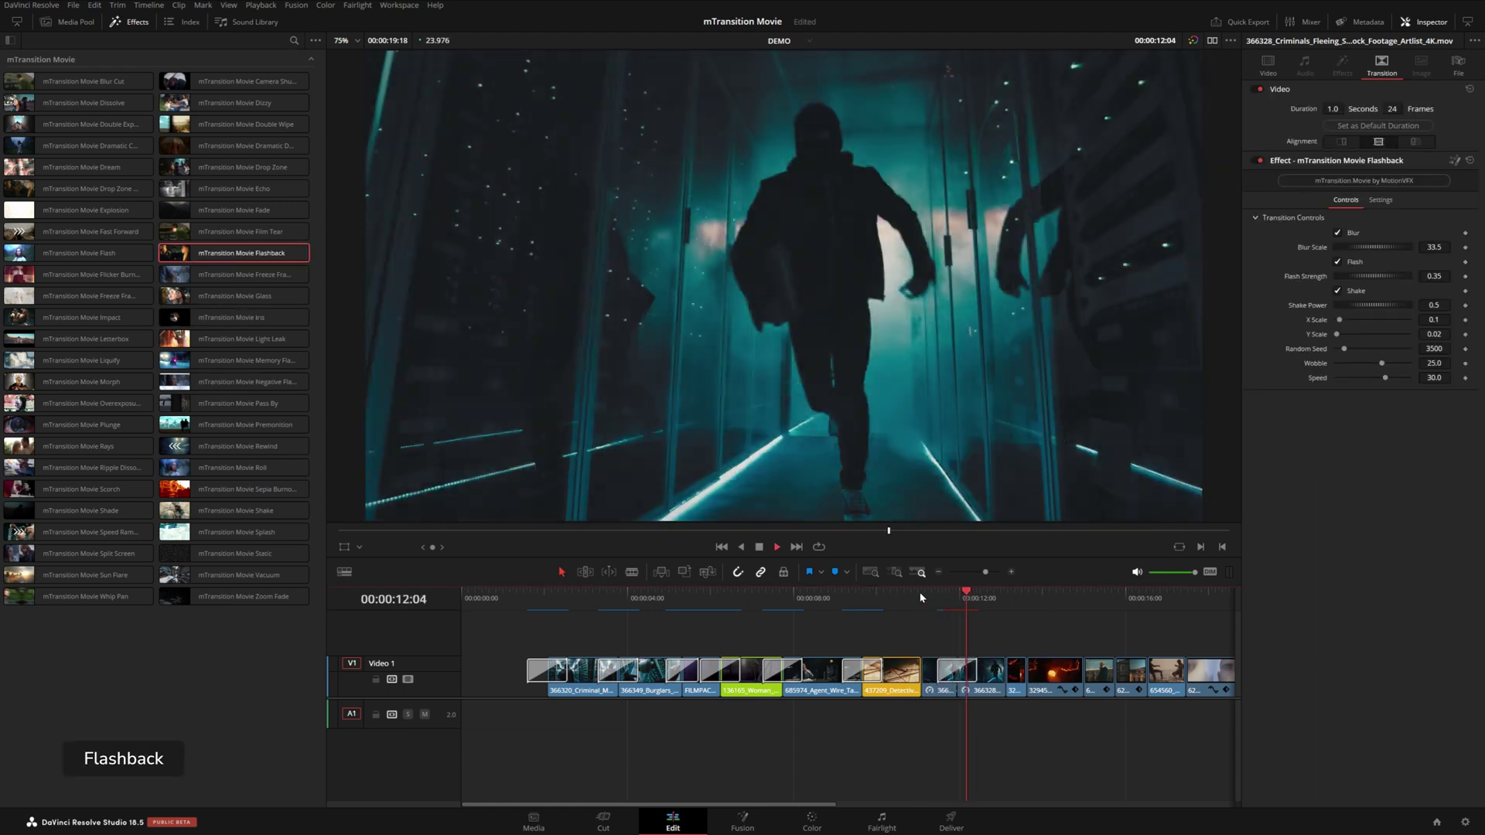
left_click(921, 596)
key("space")
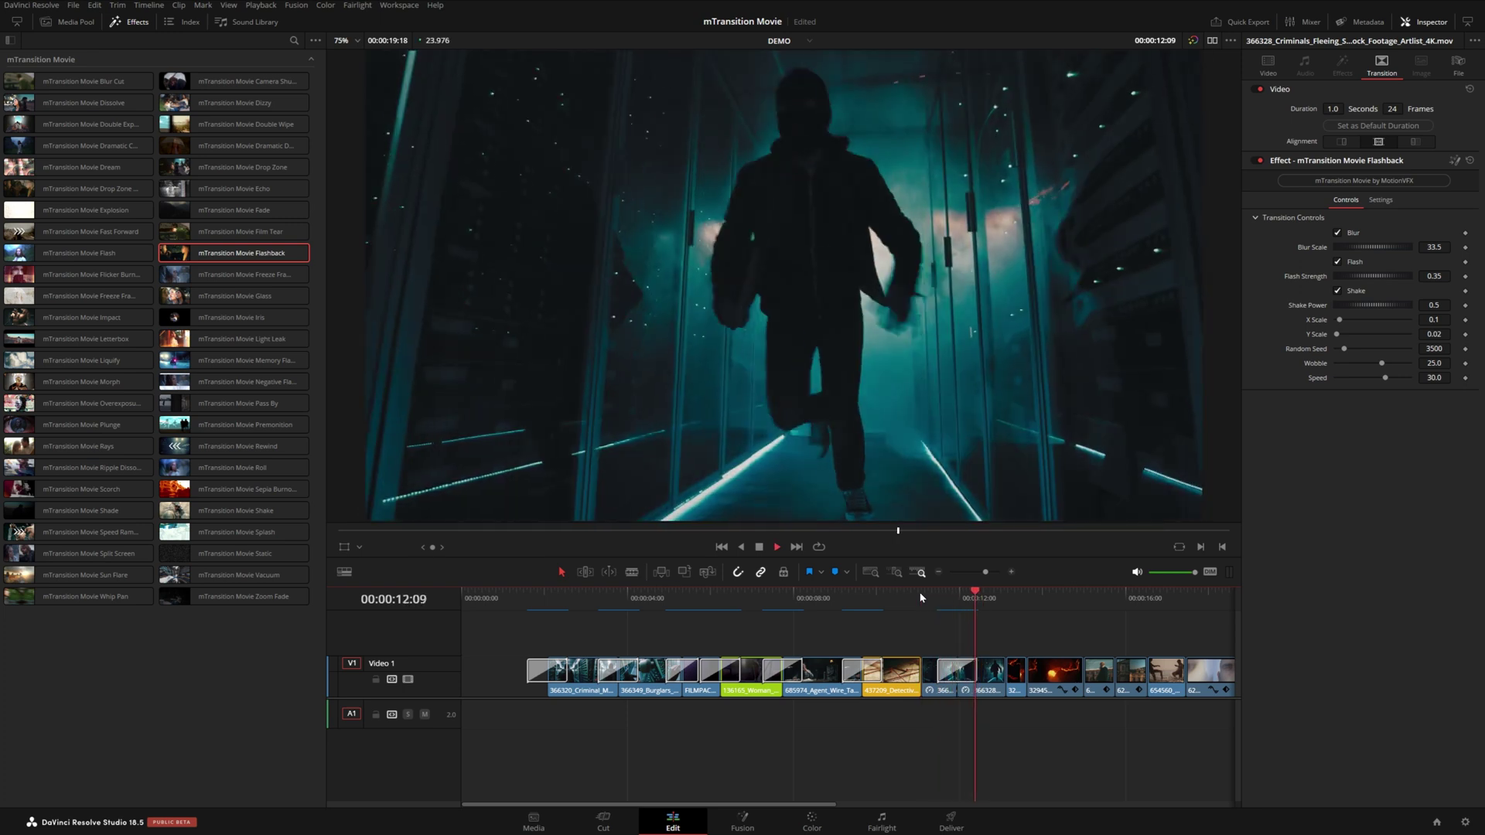
left_click(921, 597)
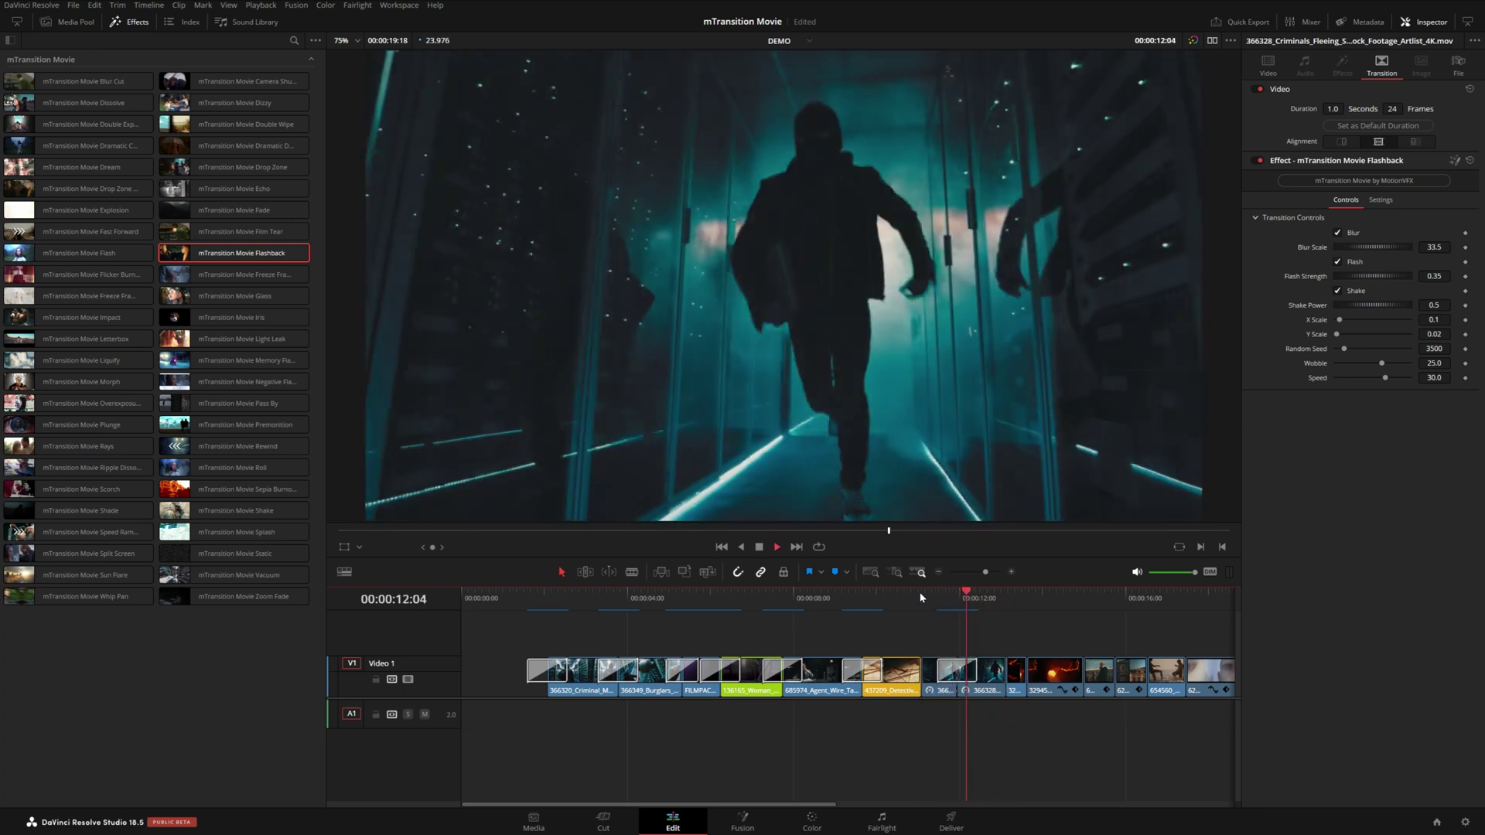
key("space")
left_click(920, 597)
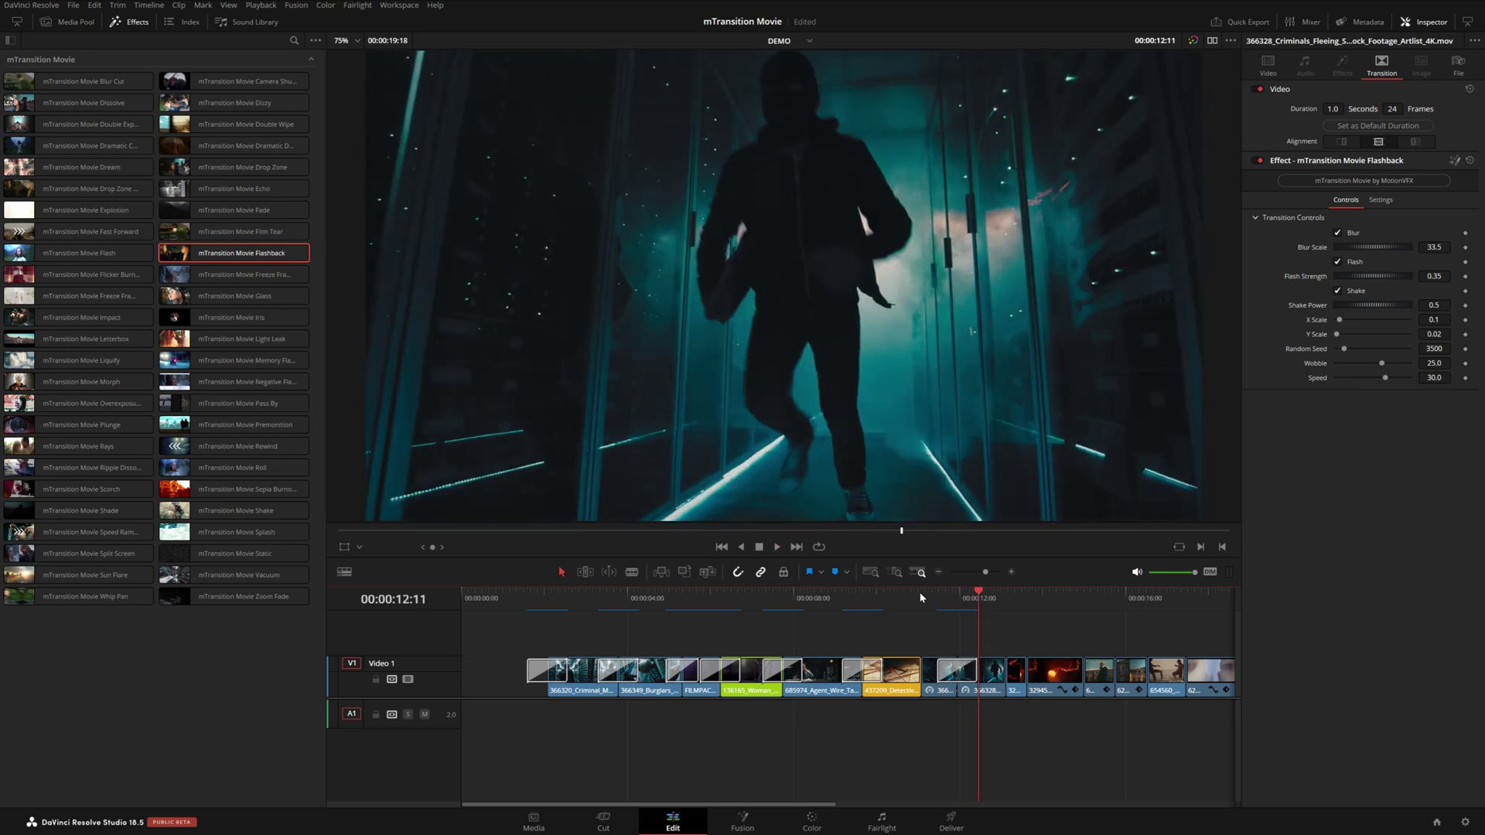
key("space")
left_click(921, 597)
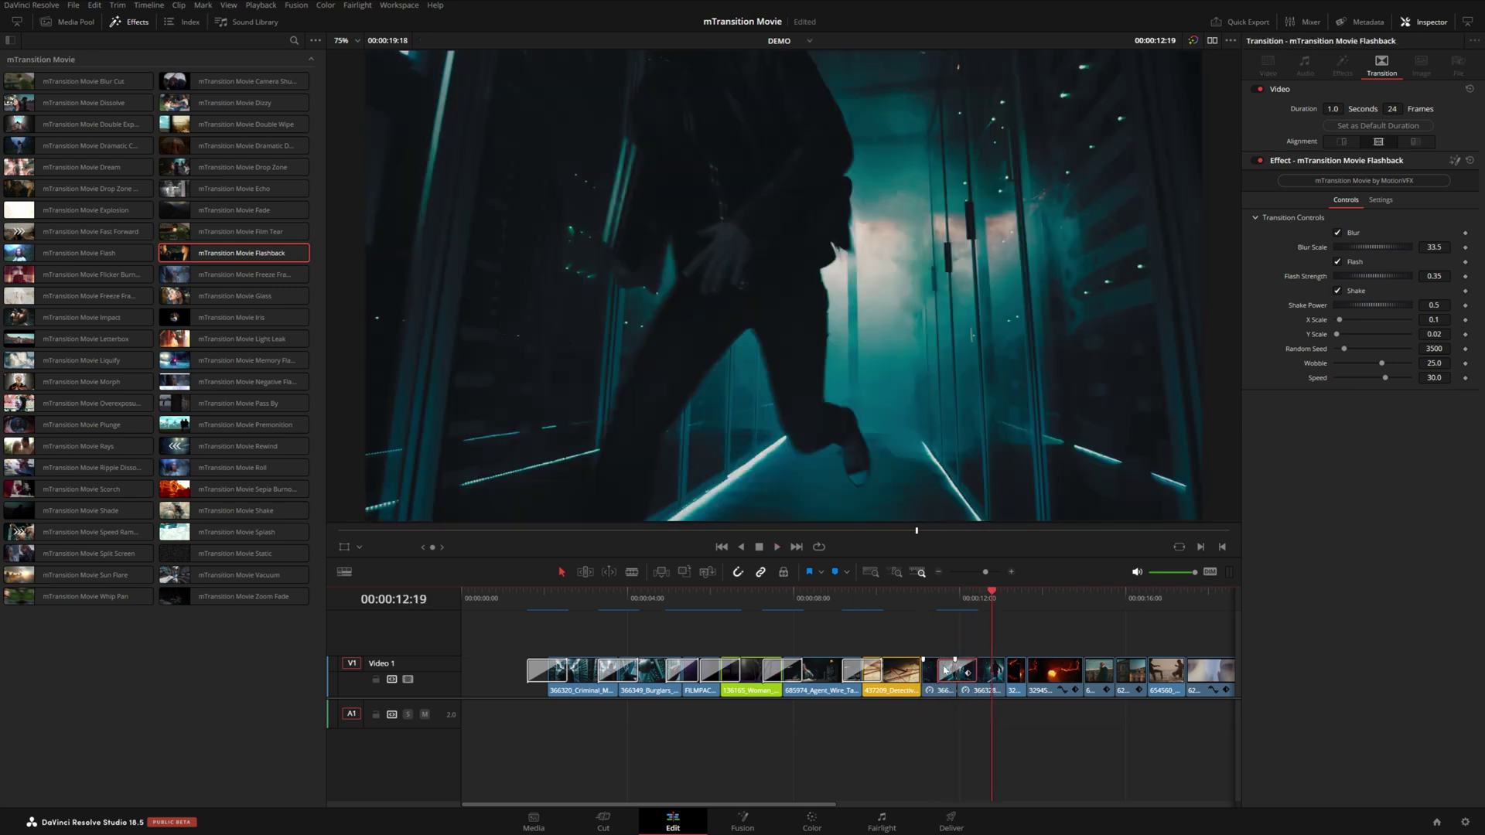
key("space")
left_click(944, 670)
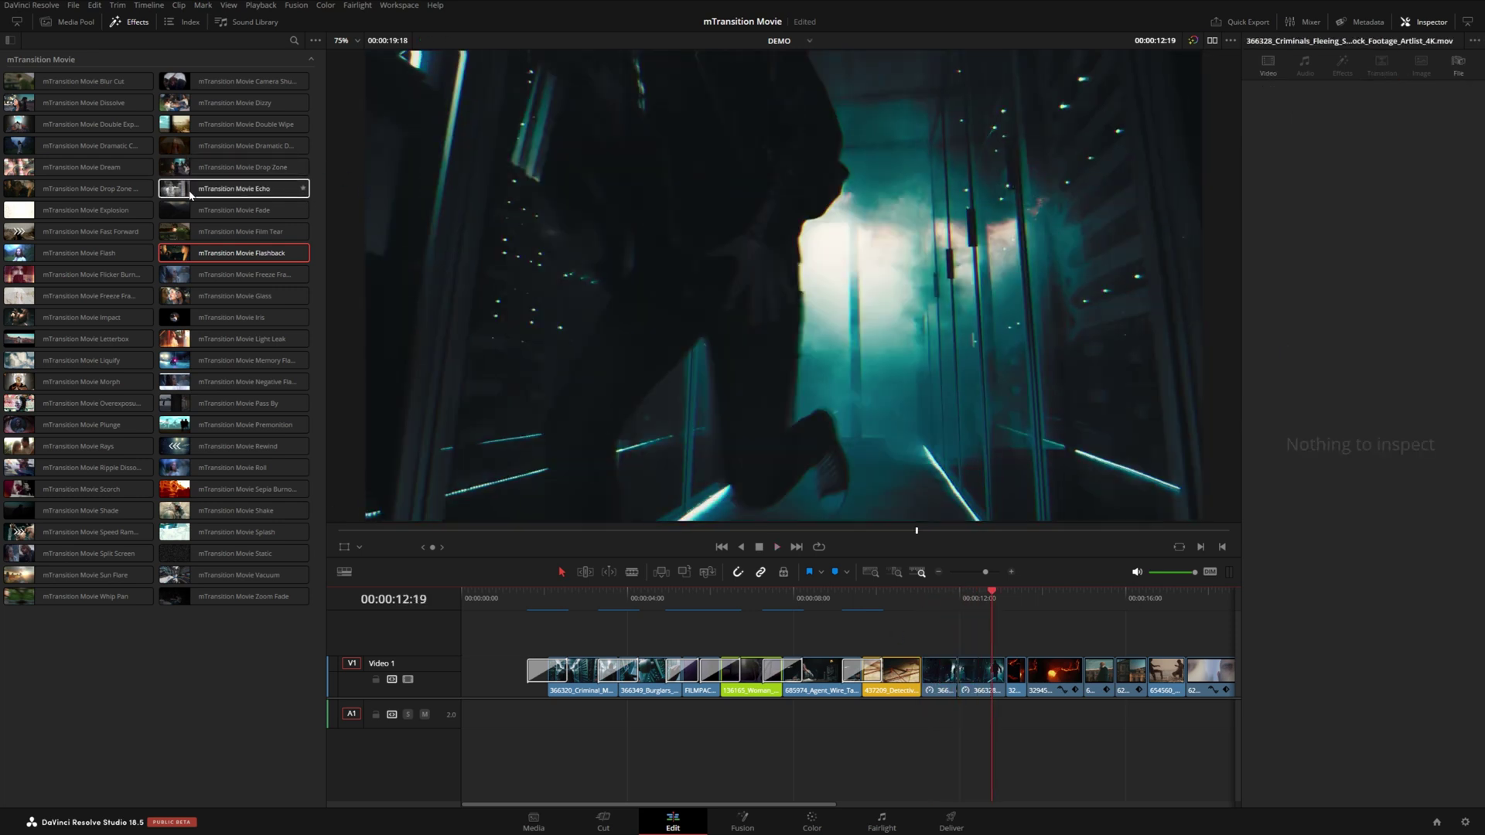
left_click_drag(232, 188, 958, 672)
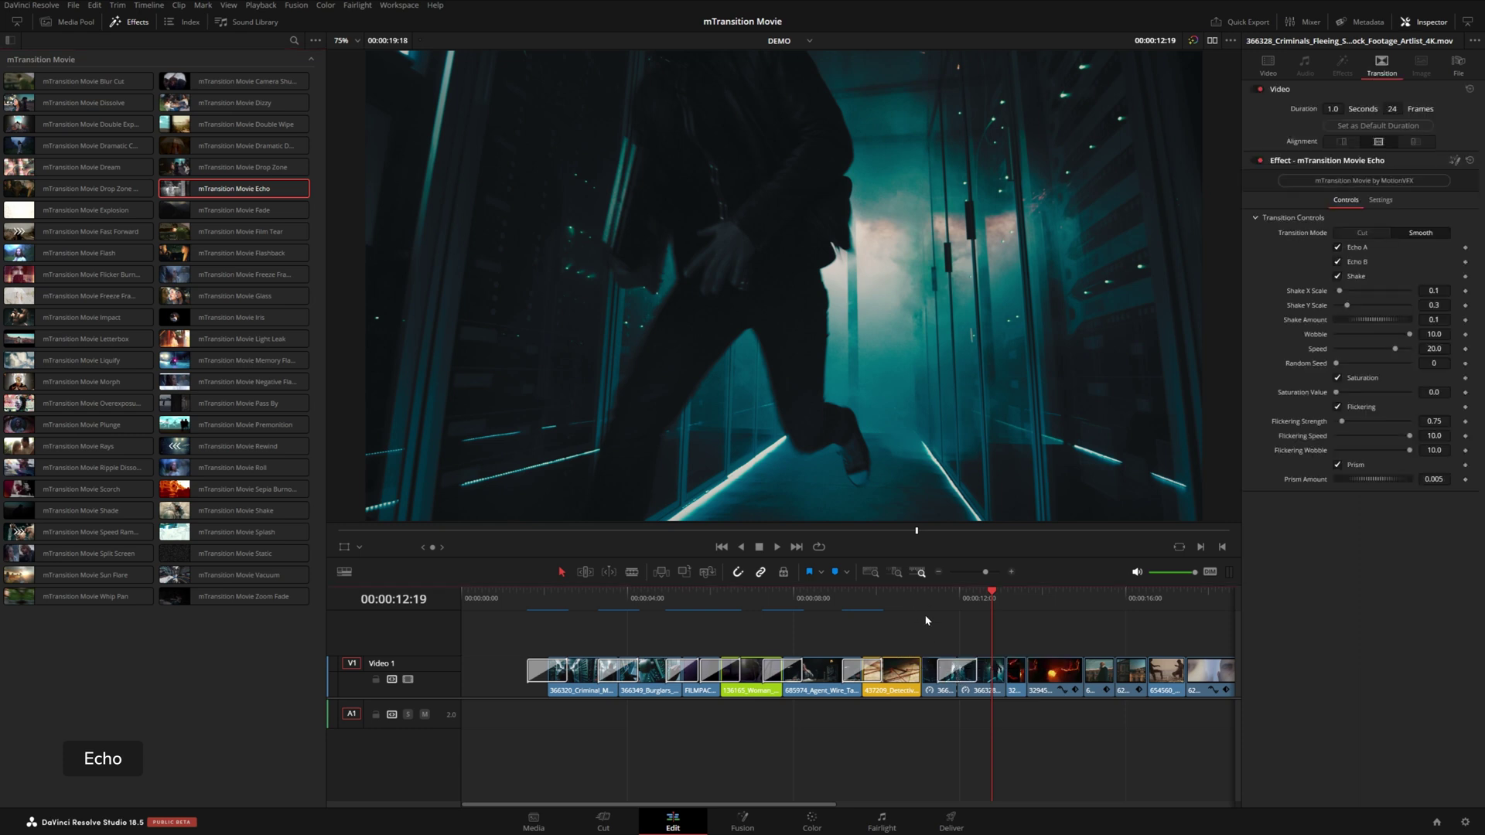
Drop mTransition Movie Echo onto the corridor cut and play it back
left_click(922, 597)
key("space")
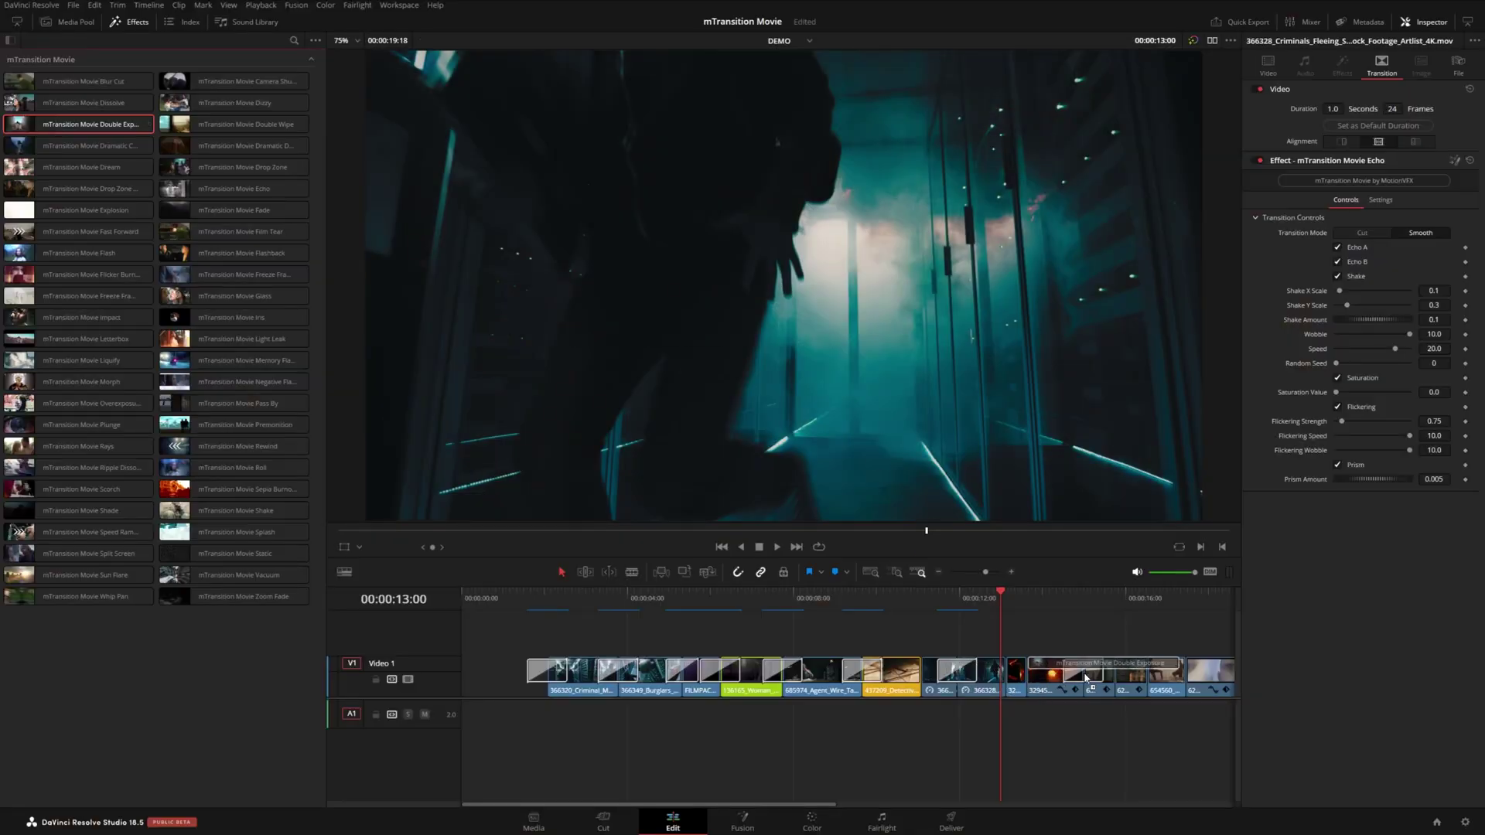
Try Highlights, set Mask Source to Footage A, and return Double Exposure's Mode to Shadows
left_click(1063, 600)
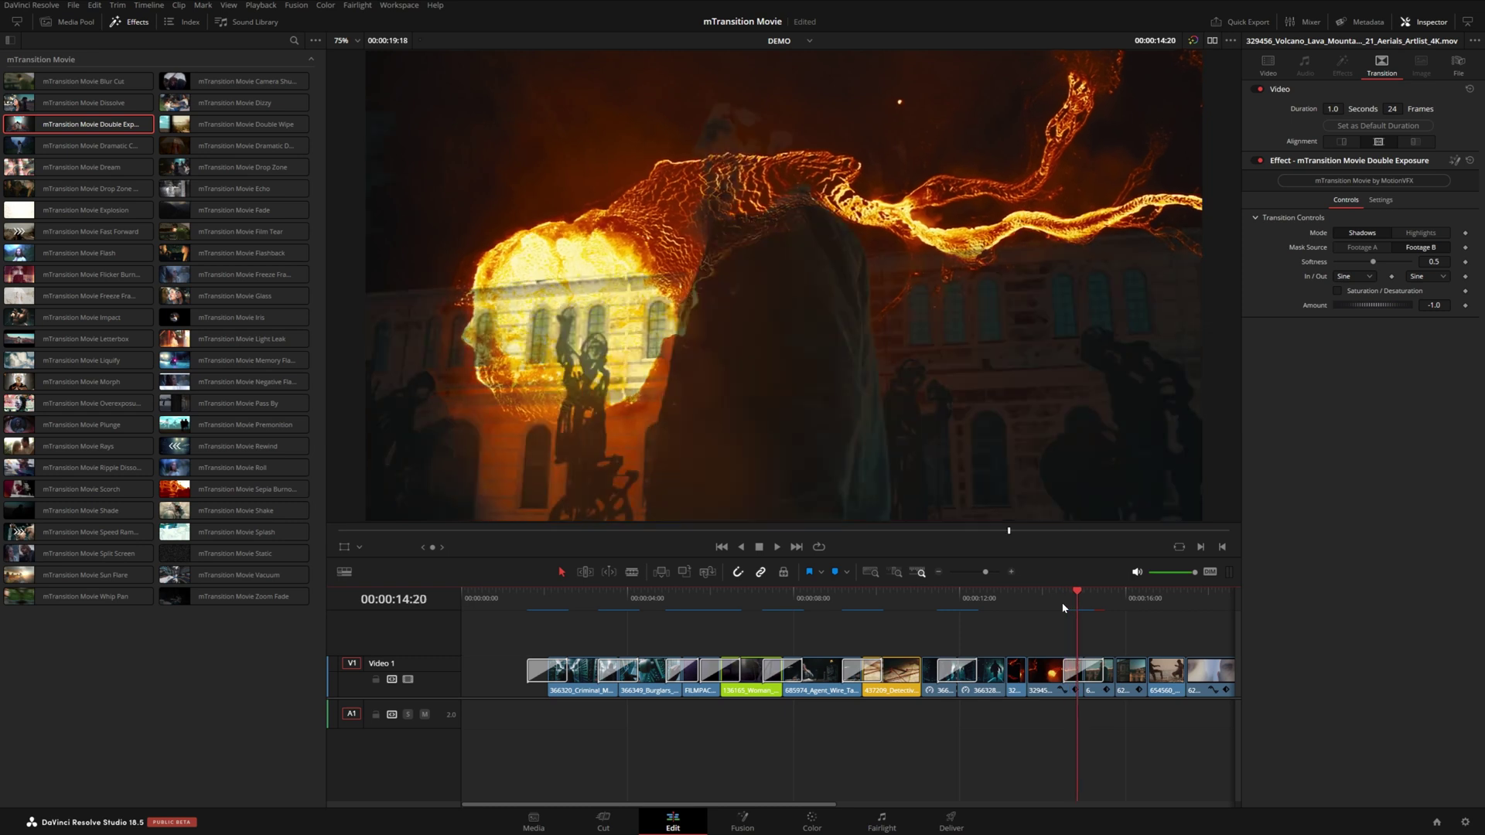
left_click(1068, 670)
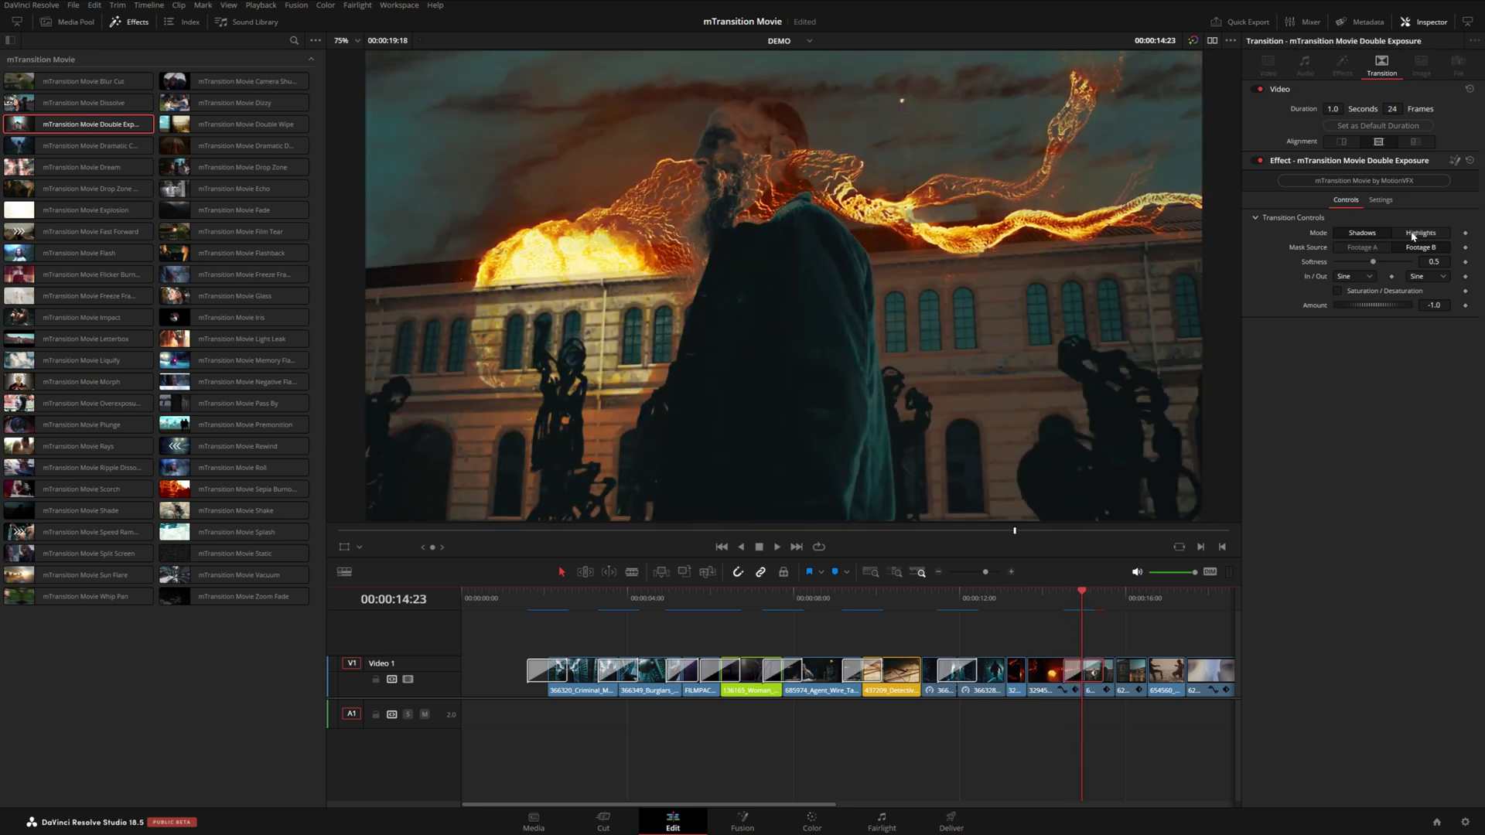
left_click(1412, 236)
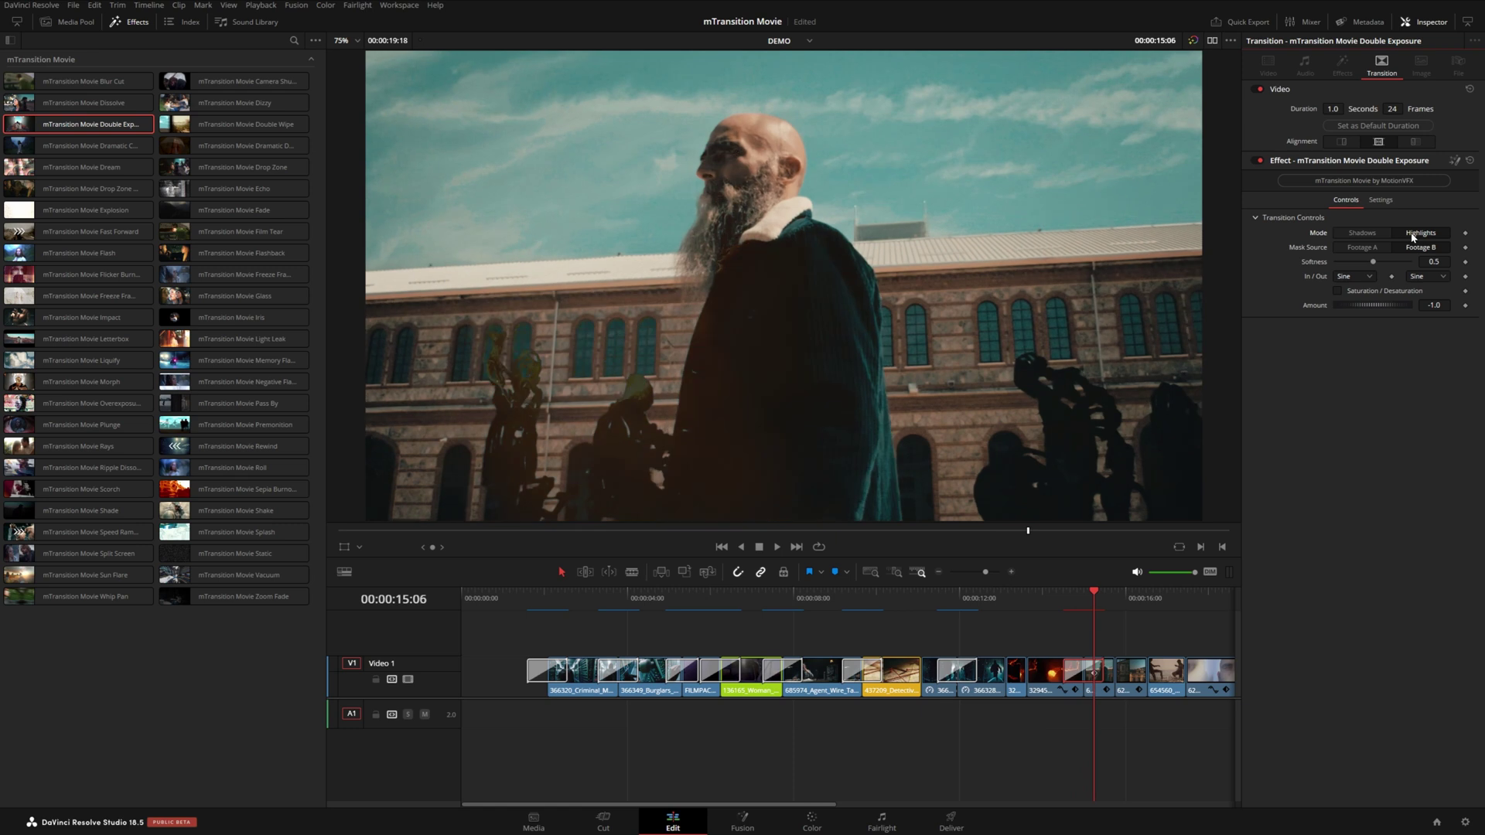
left_click(1379, 247)
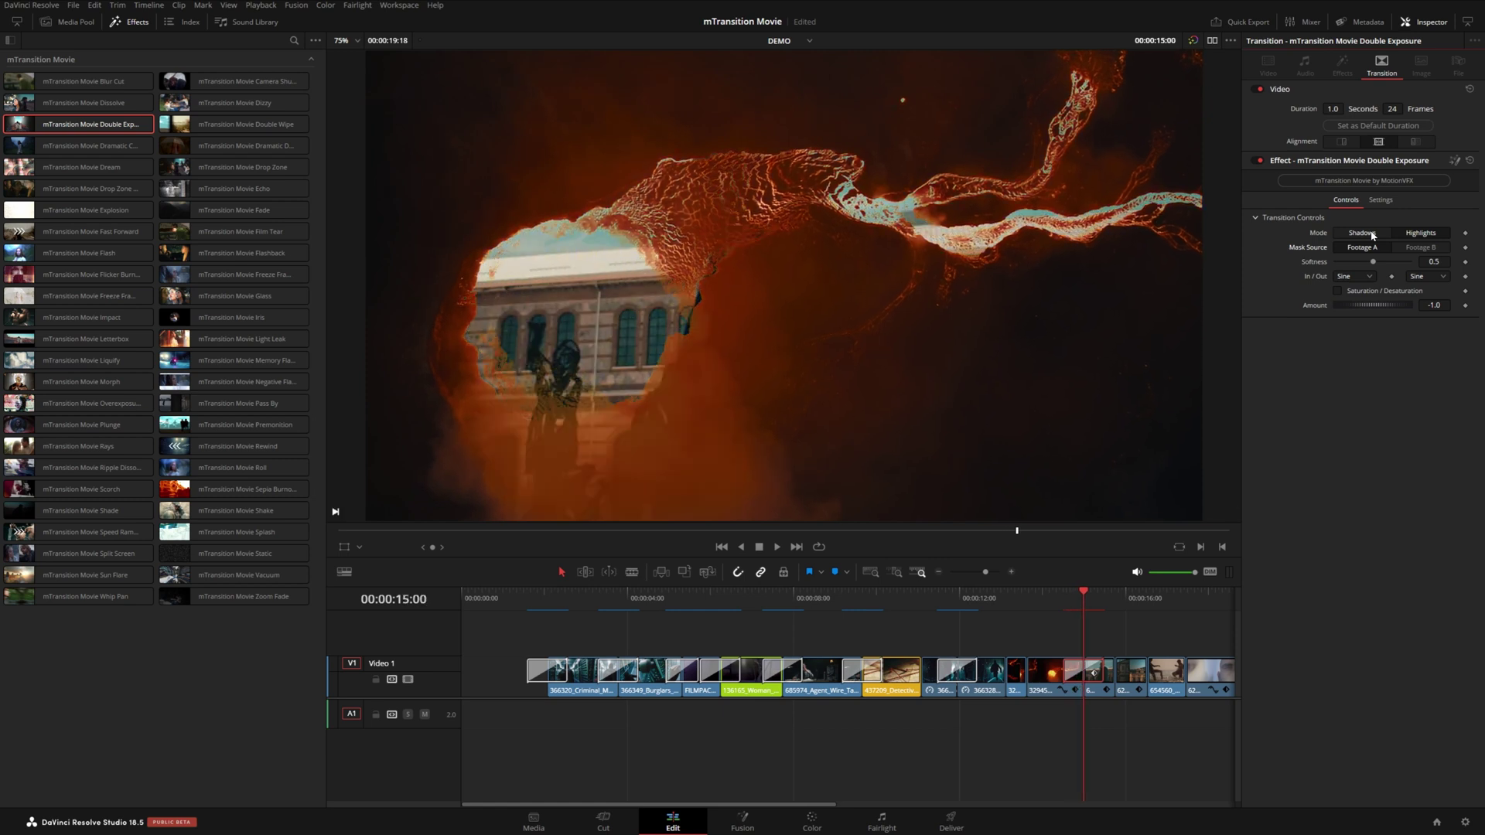
left_click(1372, 235)
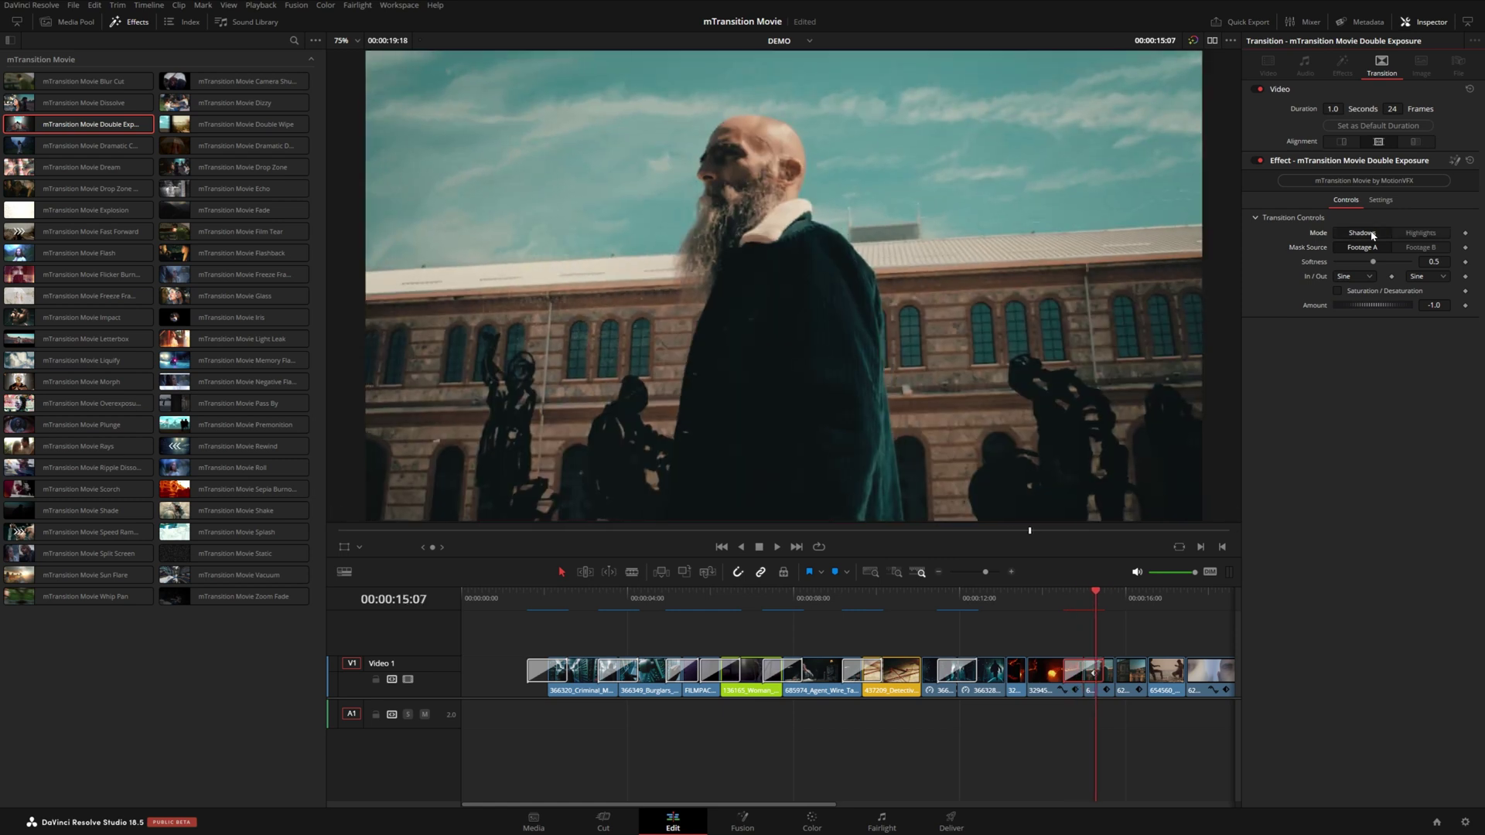
Drag the Double Exposure Softness slider down, then back up to about 0.3
mouse_move(1374, 265)
left_mouse_down()
mouse_move(1388, 265)
mouse_move(1360, 265)
mouse_move(1380, 265)
left_mouse_up()
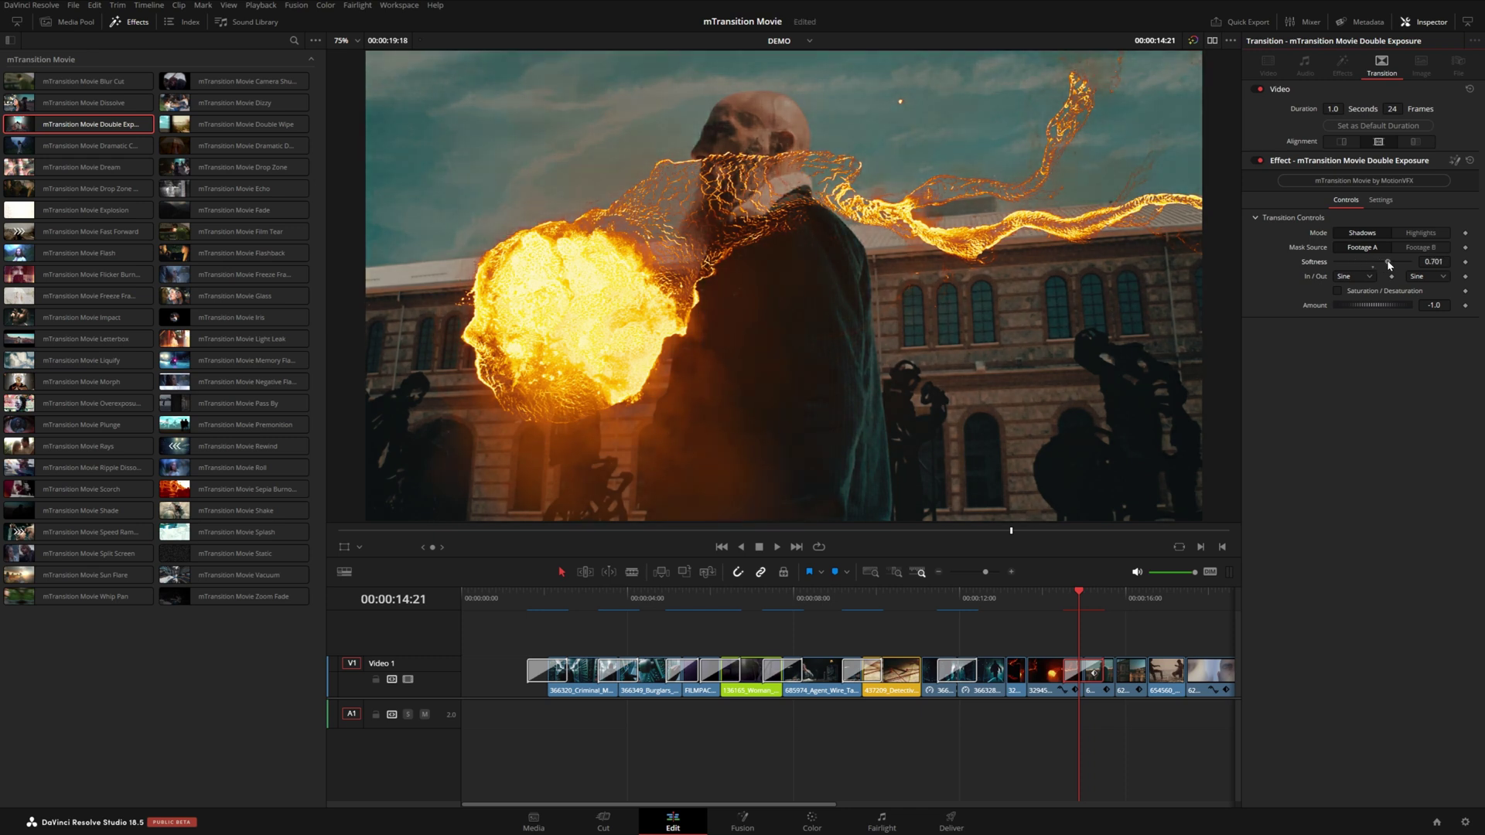
left_click_drag(1392, 265, 1331, 266)
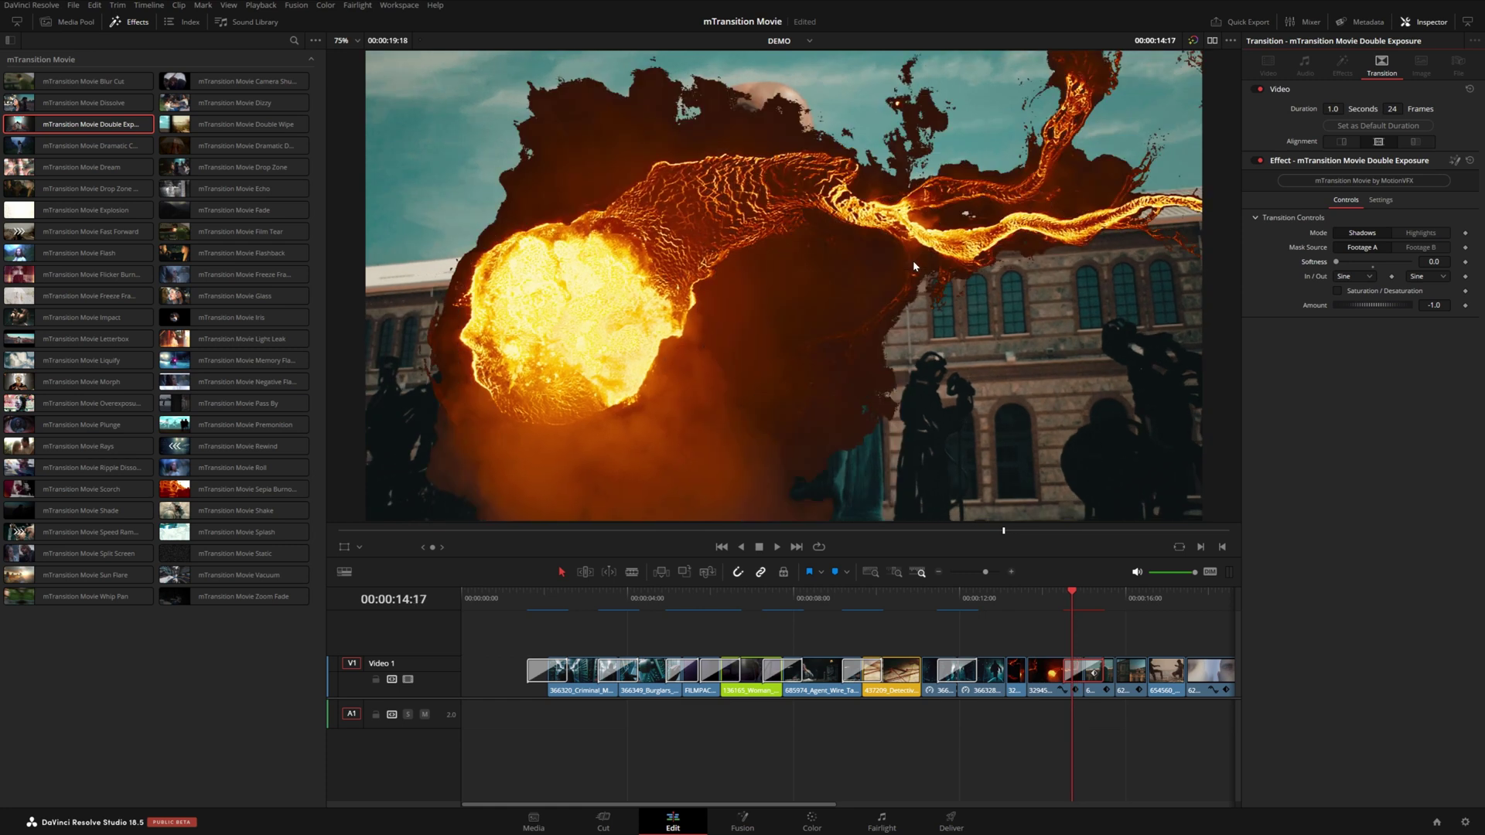
left_click_drag(1336, 261, 1397, 263)
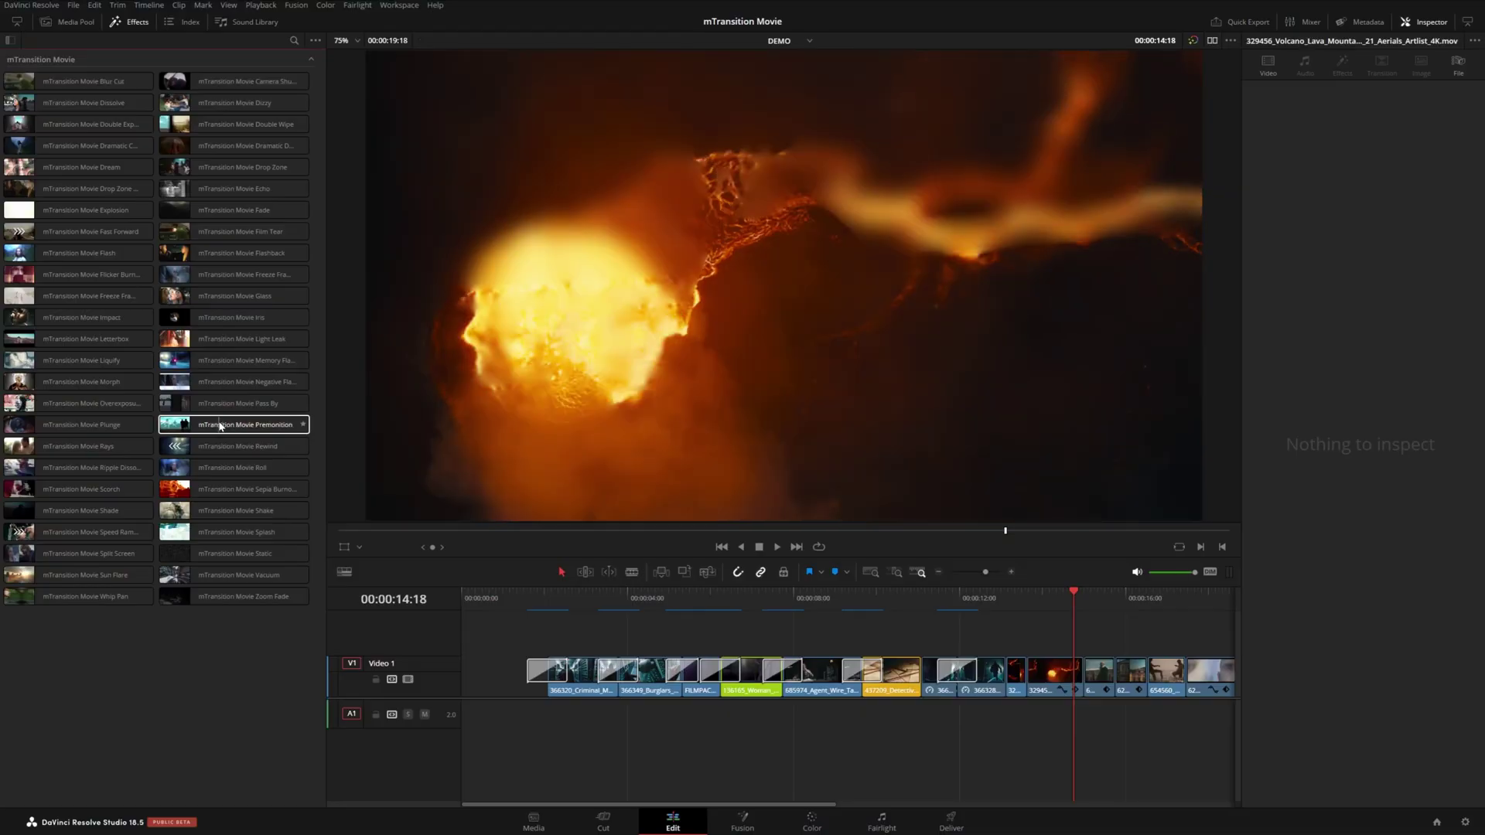
Add the Premonition transition at the lava cut and step through it frame by frame
left_click_drag(216, 426, 1075, 669)
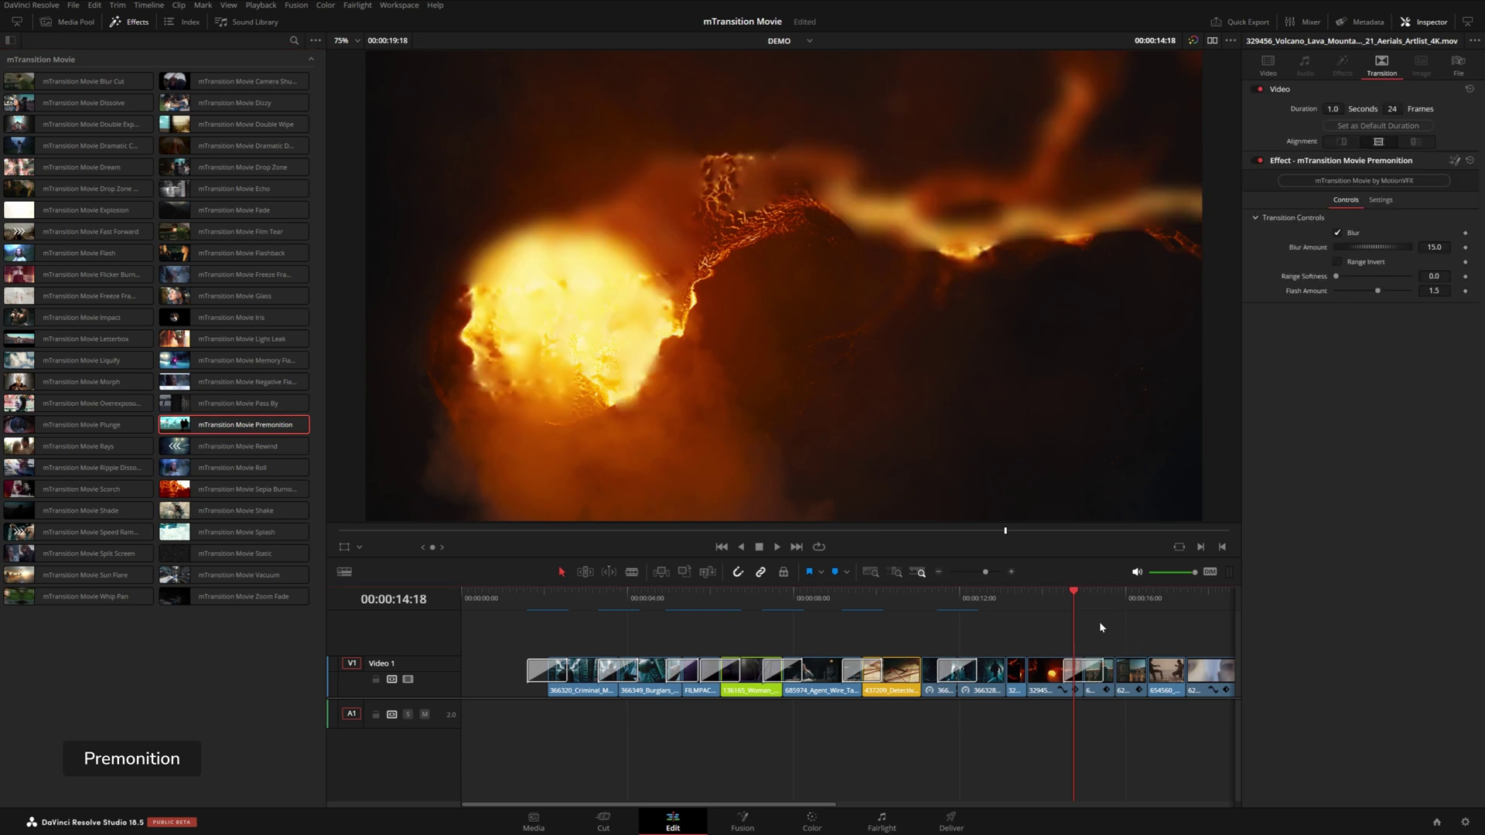
key("Left")
key("Left")
key("Left")
key("Left")
key("Left")
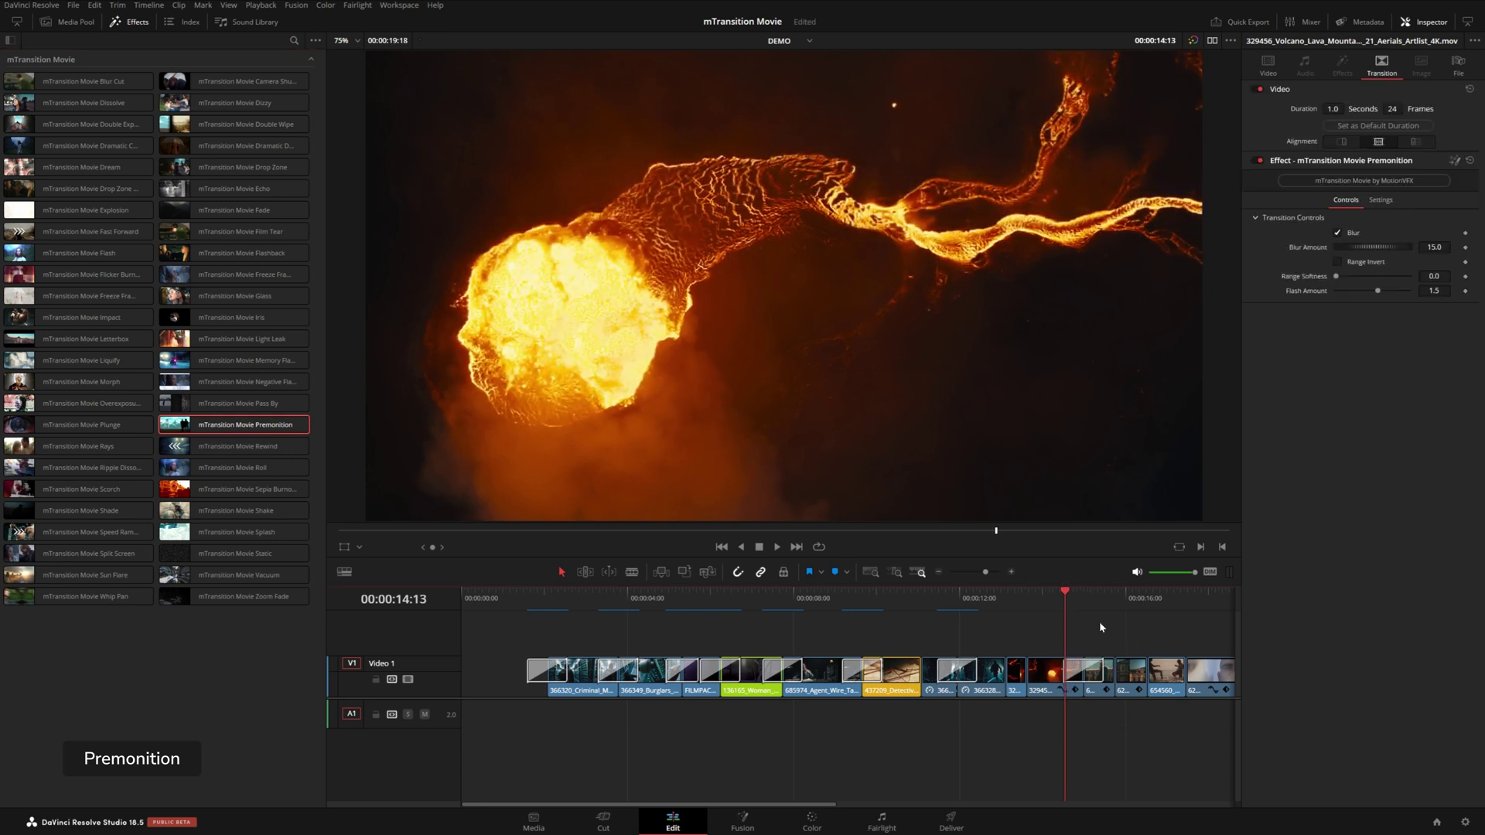
key("Right")
key("Right")
key("Right")
key("Right")
key("Right")
key("Right")
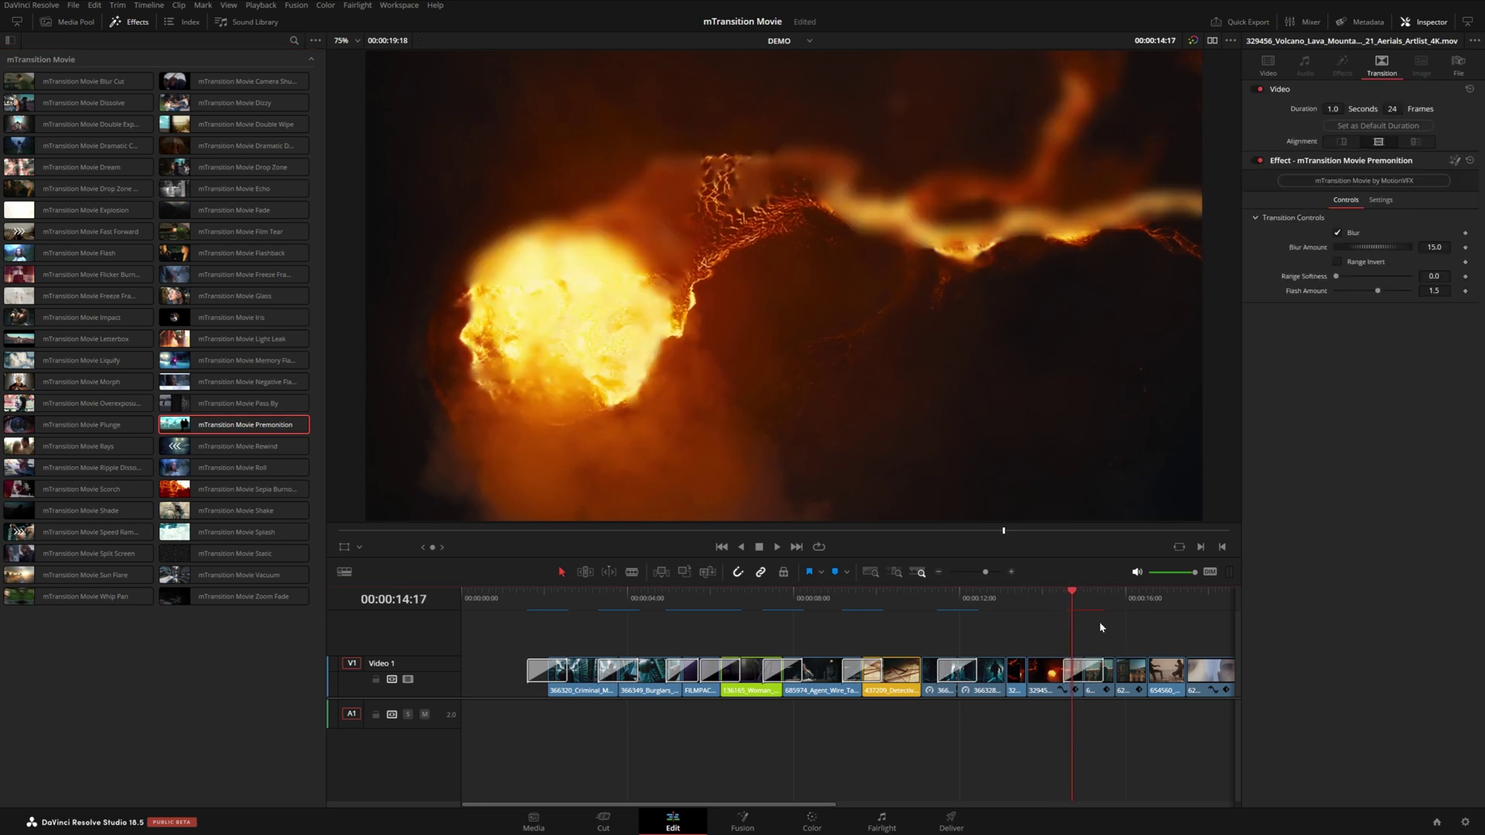
key("Right")
key("Right")
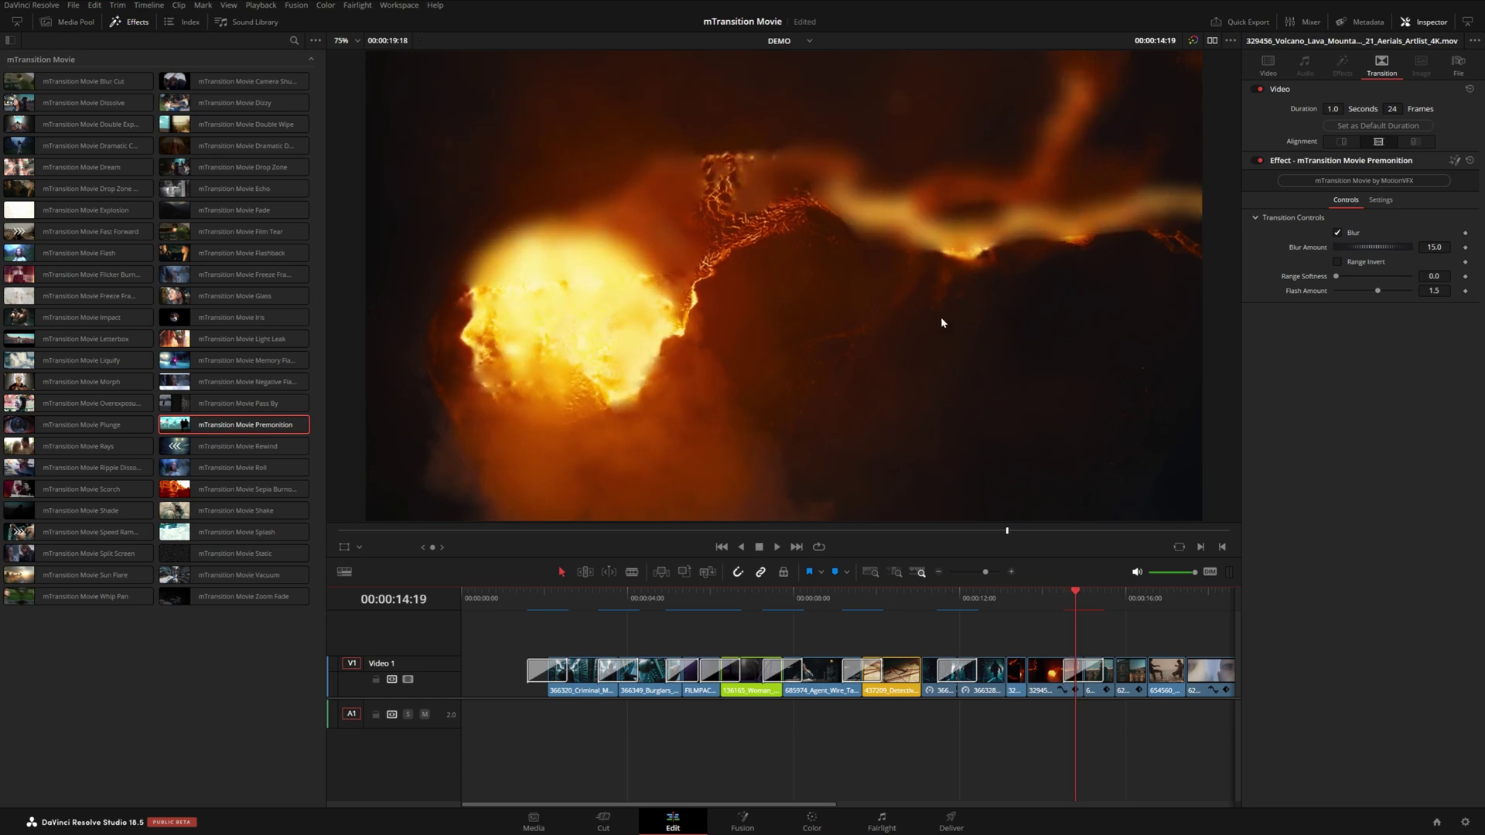
key("Right")
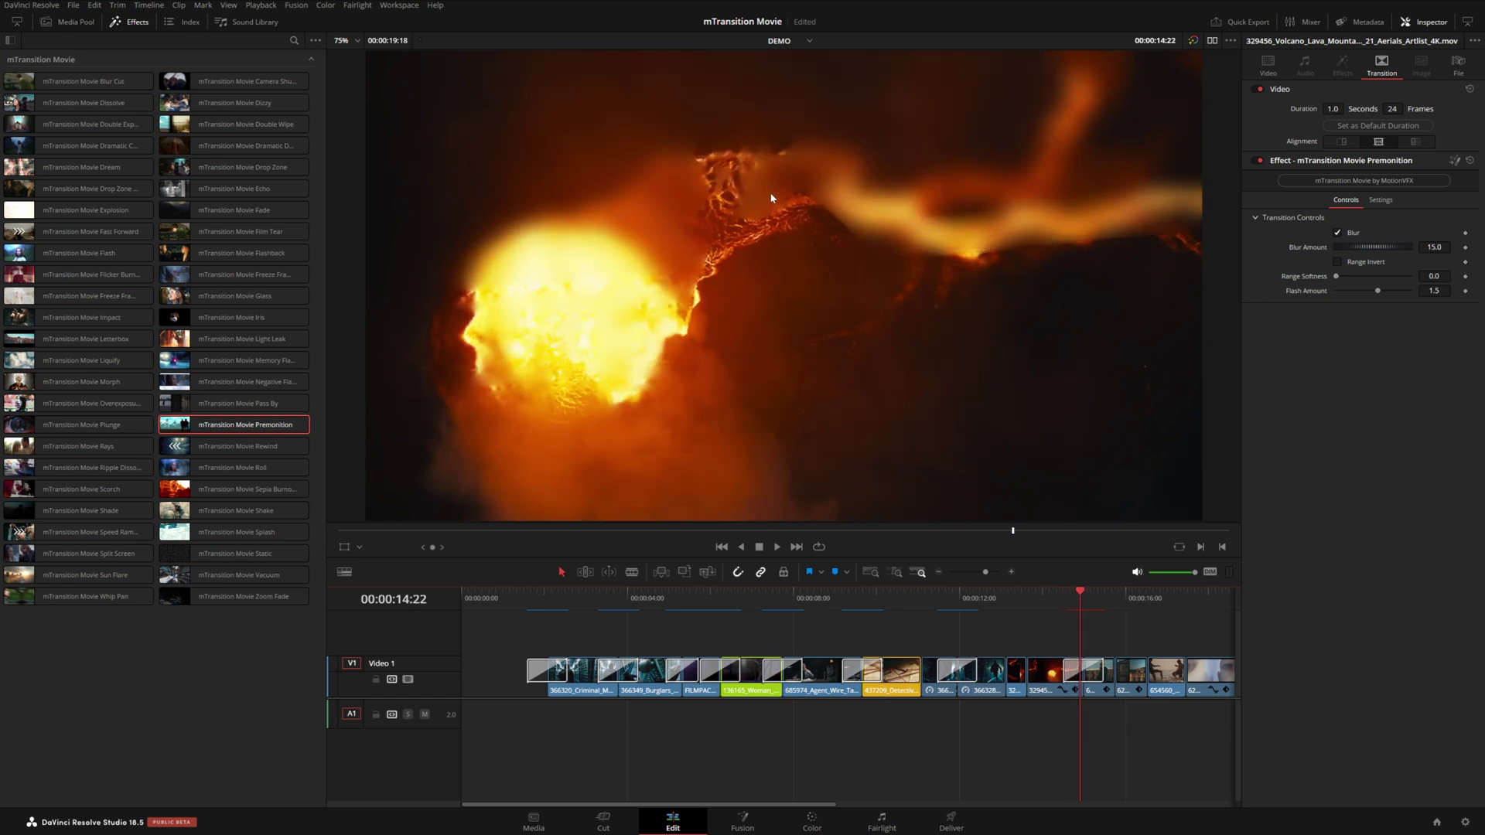
key("Right")
key("Right")
key("Right")
key("Right")
key("Right")
key("Right")
key("Right")
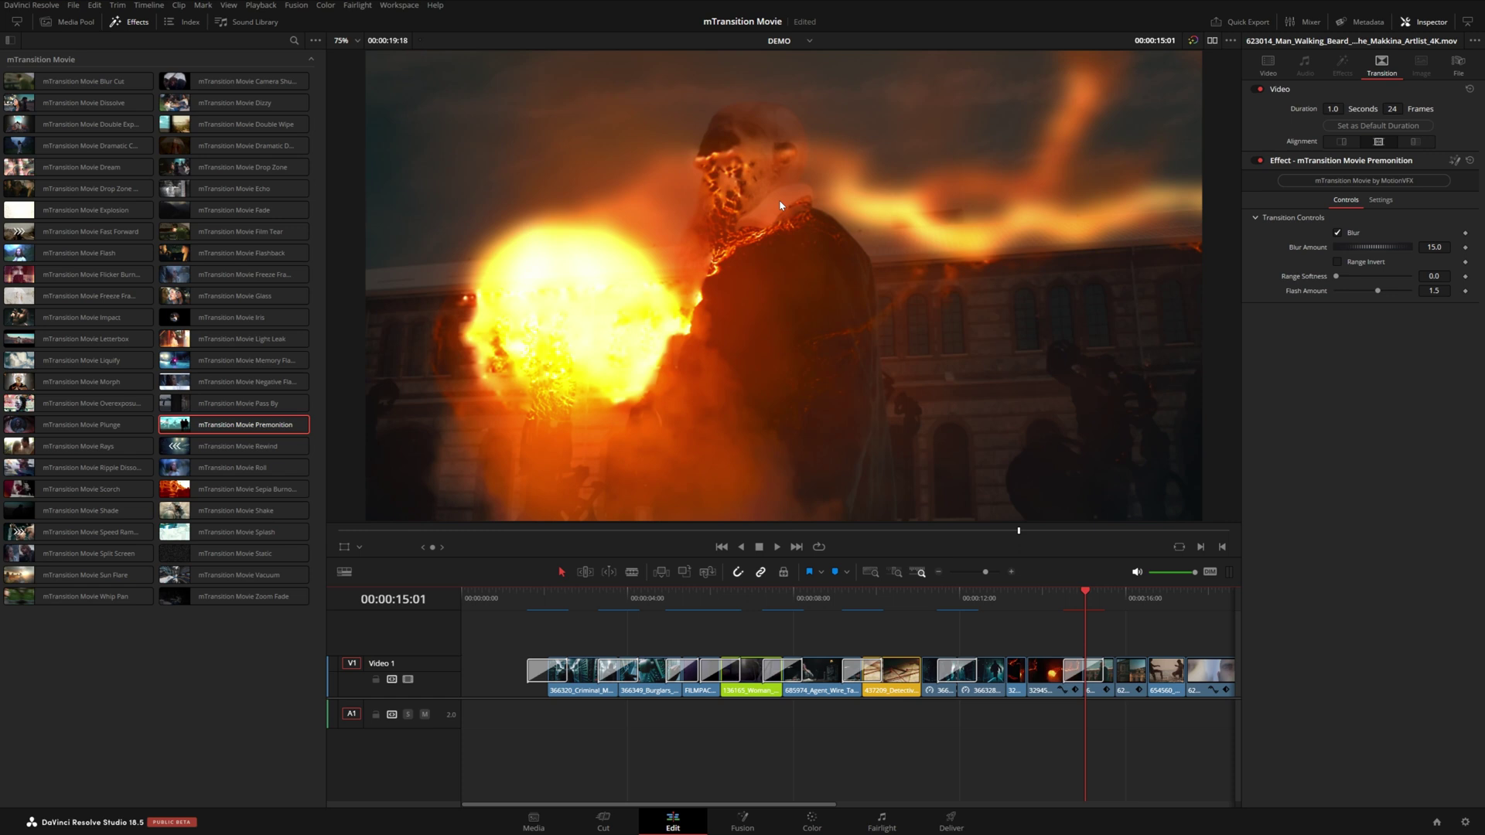
key("Left")
key("Left")
key("Left")
key("Left")
key("Left")
key("Left")
key("Left")
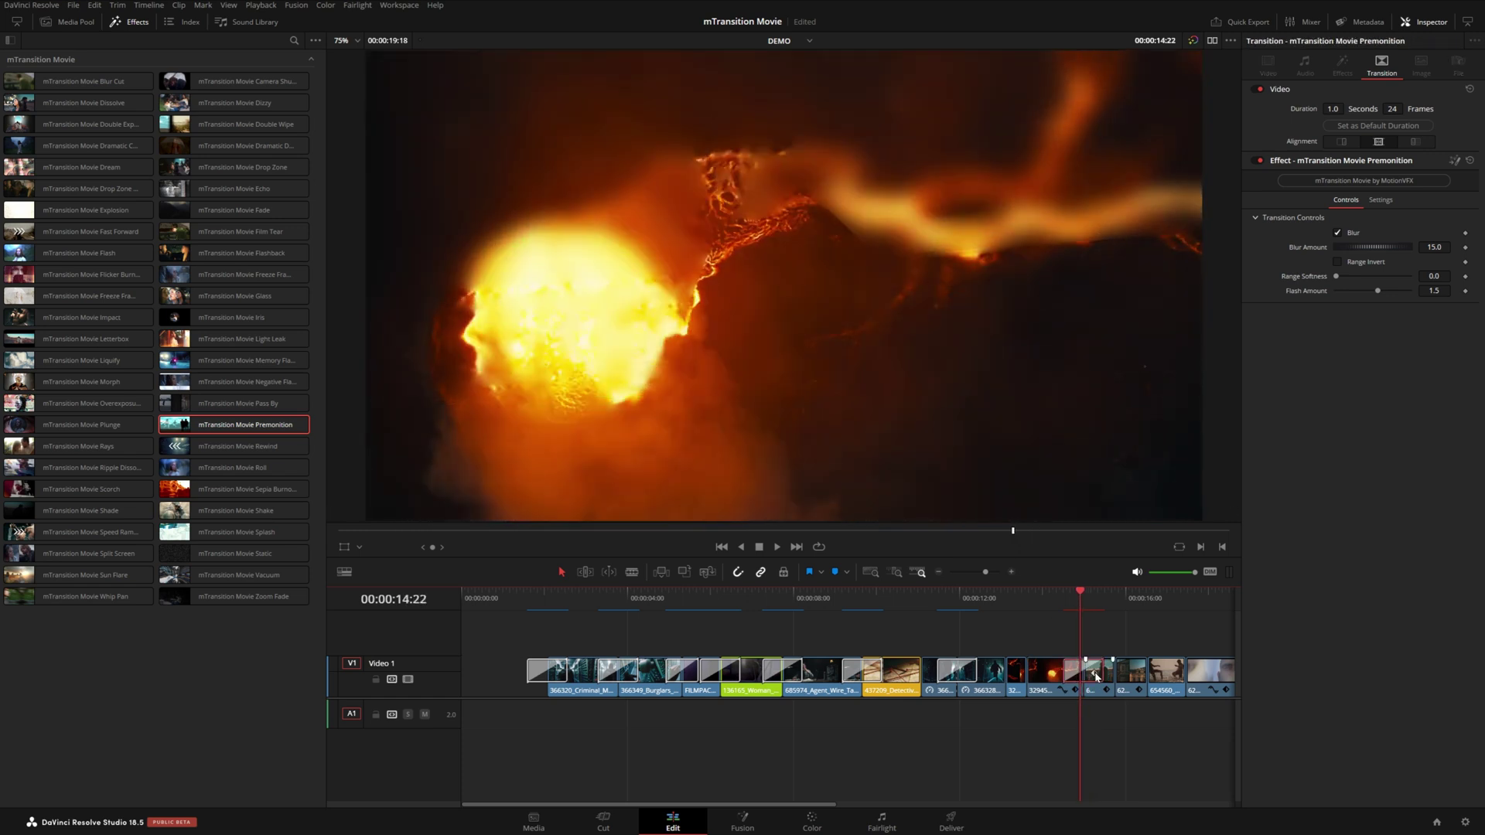
Trim the Premonition transition's length and preview it playing forward and backward
left_click_drag(1028, 671, 1022, 667)
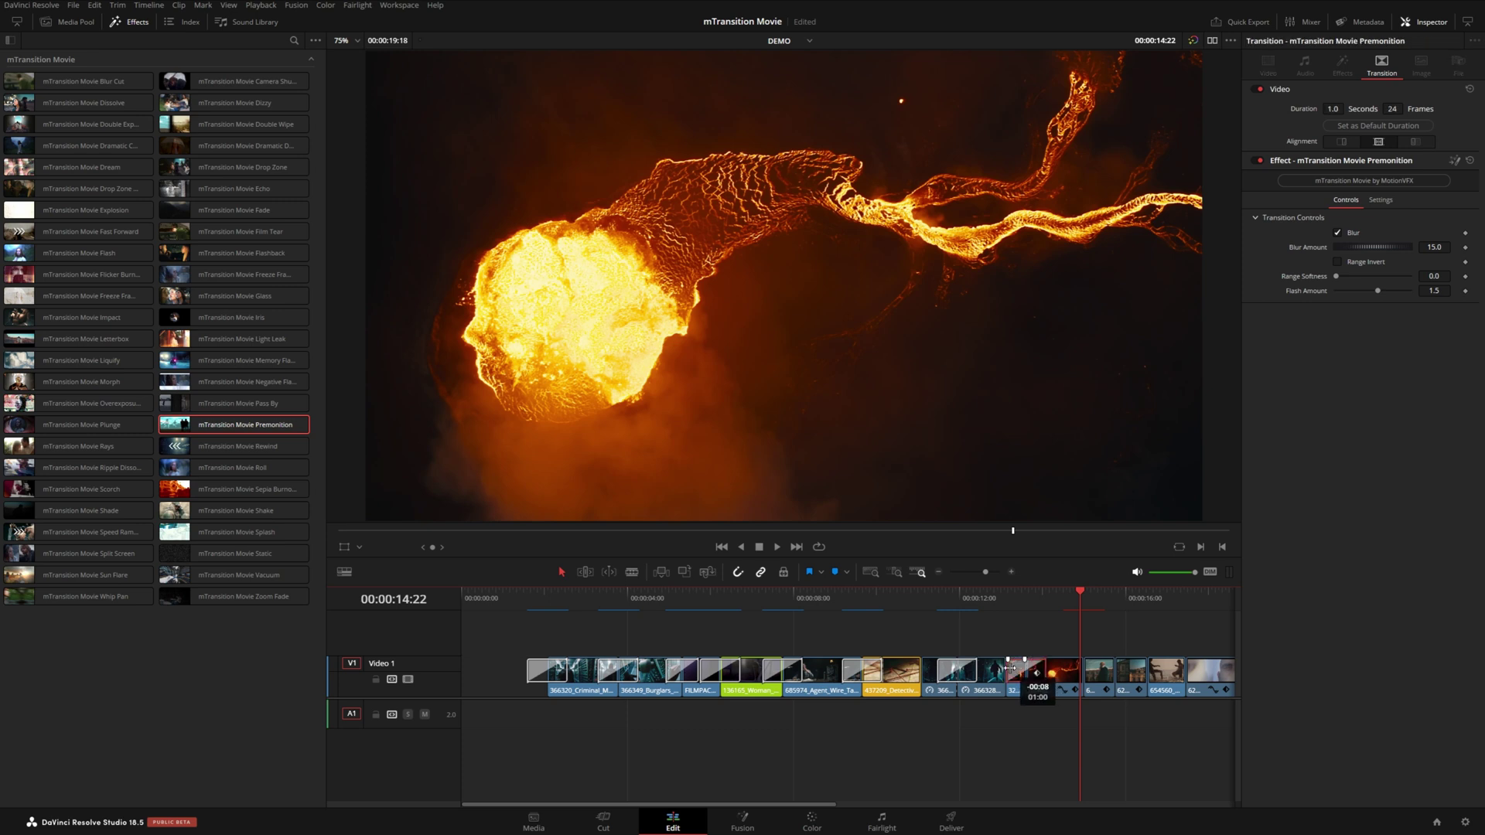
left_click(1004, 596)
key("space")
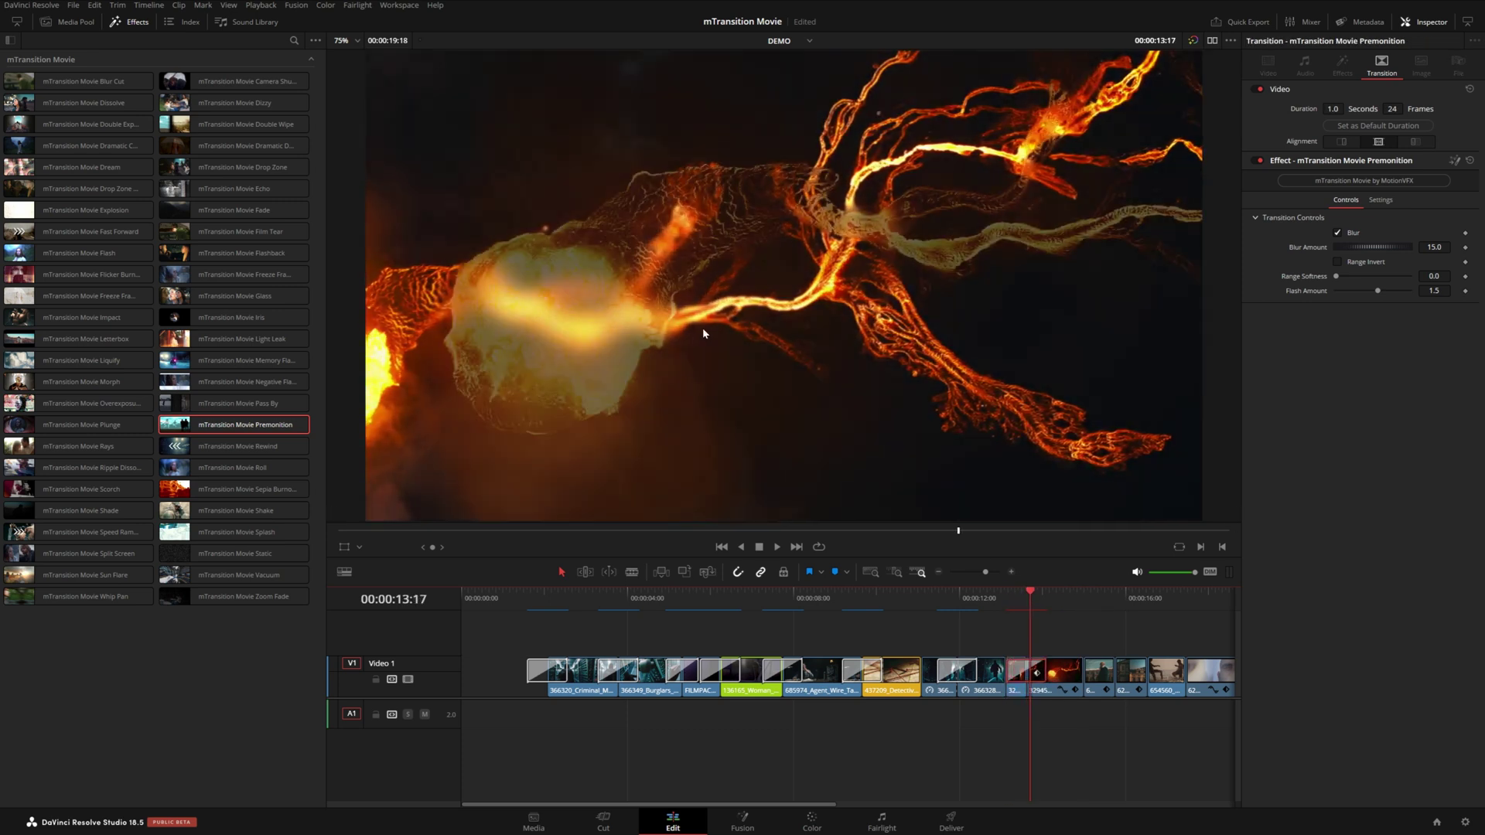
key("j")
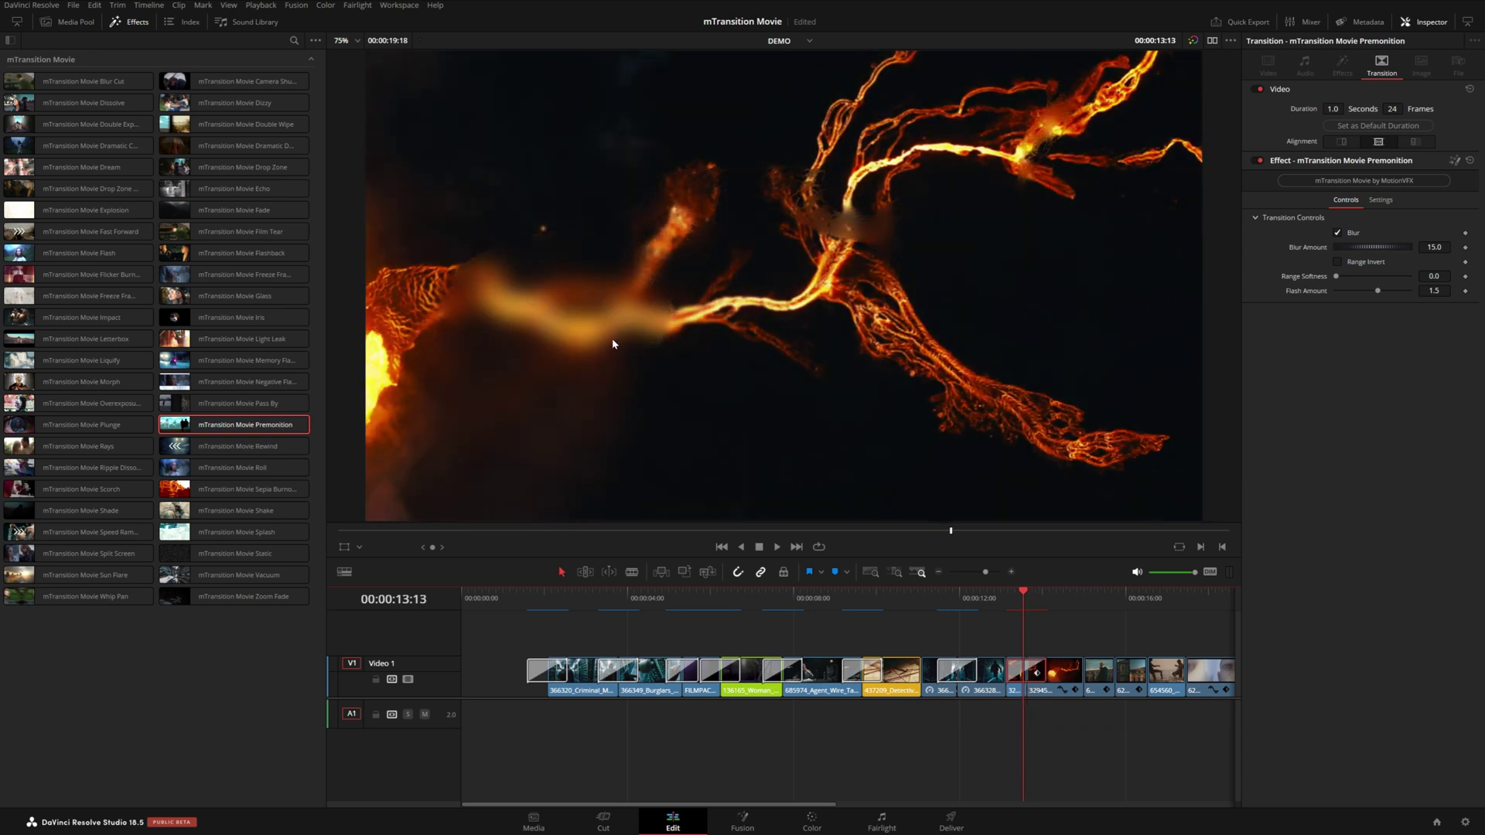
key("l")
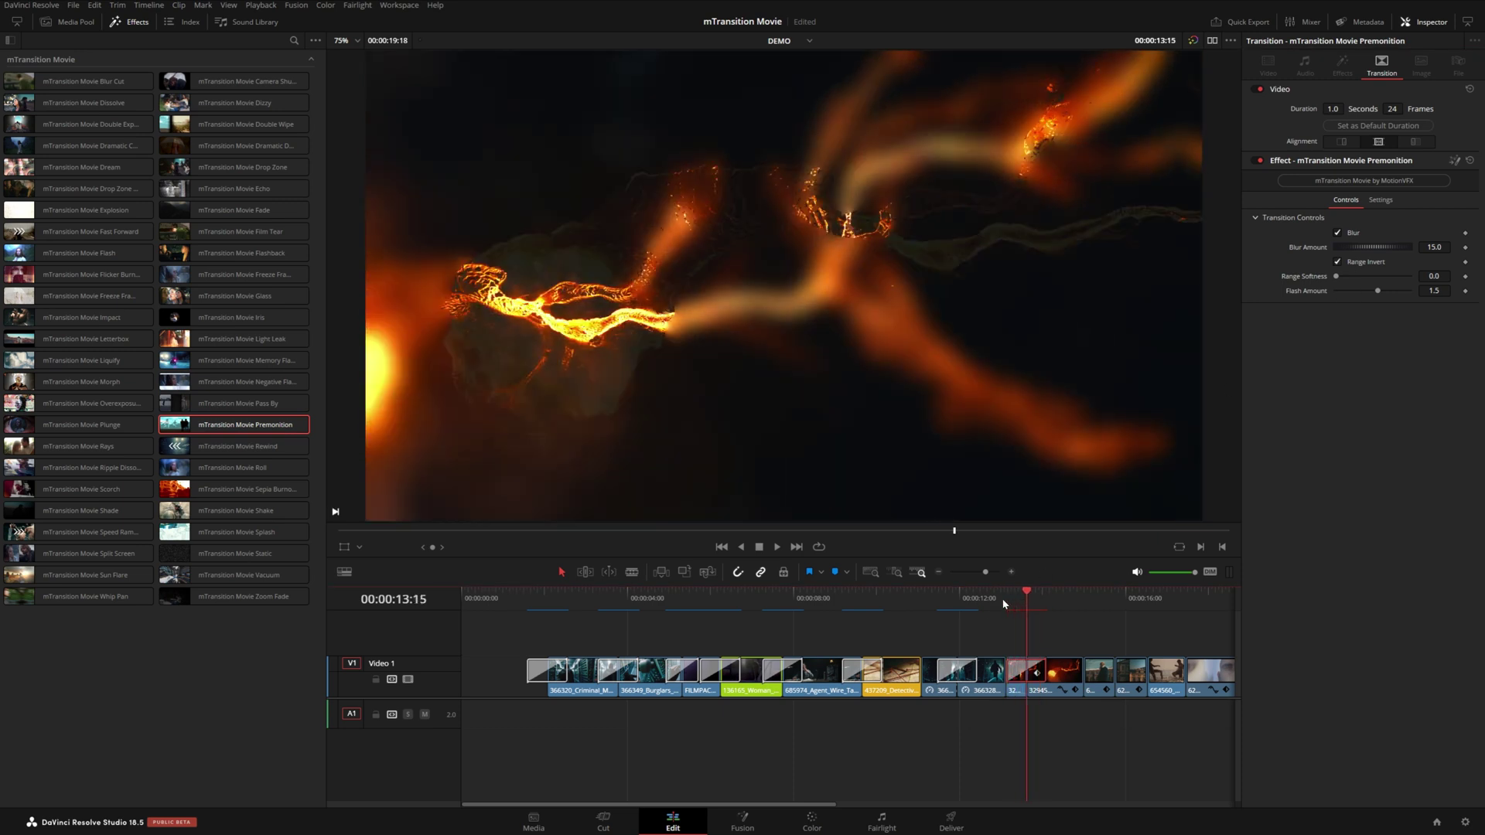
key("Left")
key("Left")
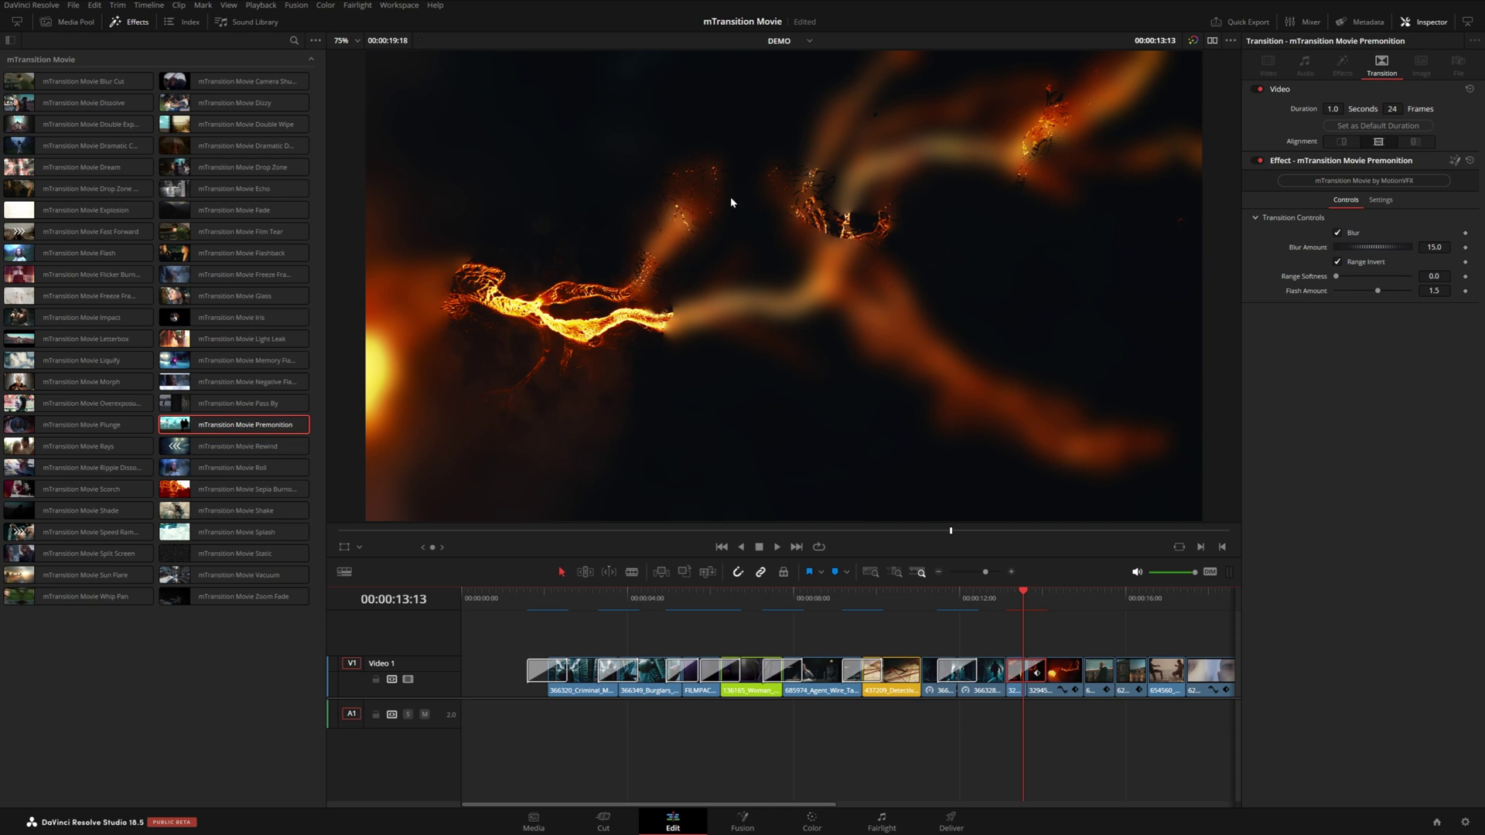
key("space")
left_click(996, 596)
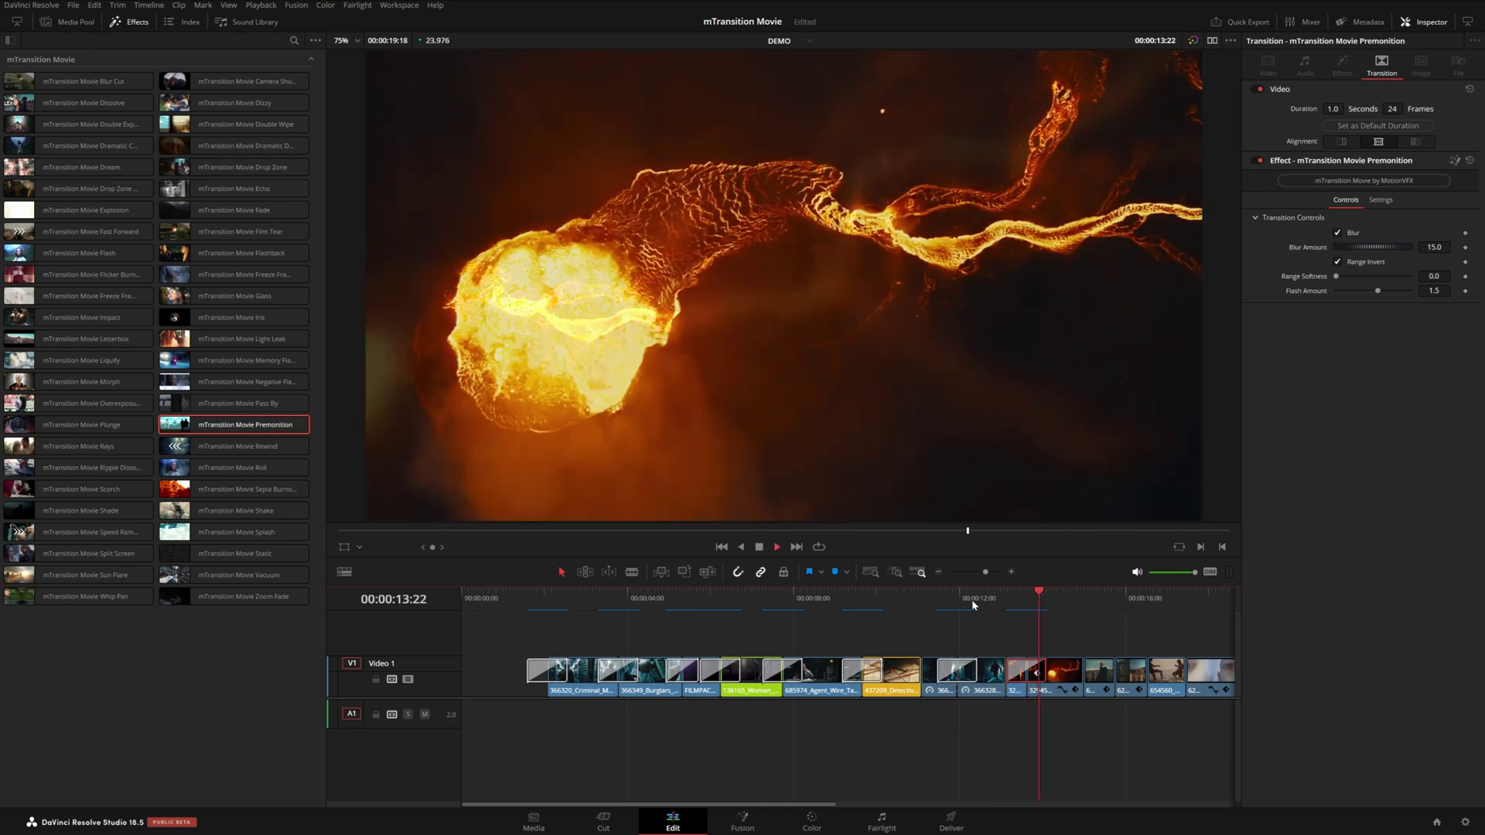
left_click(971, 600)
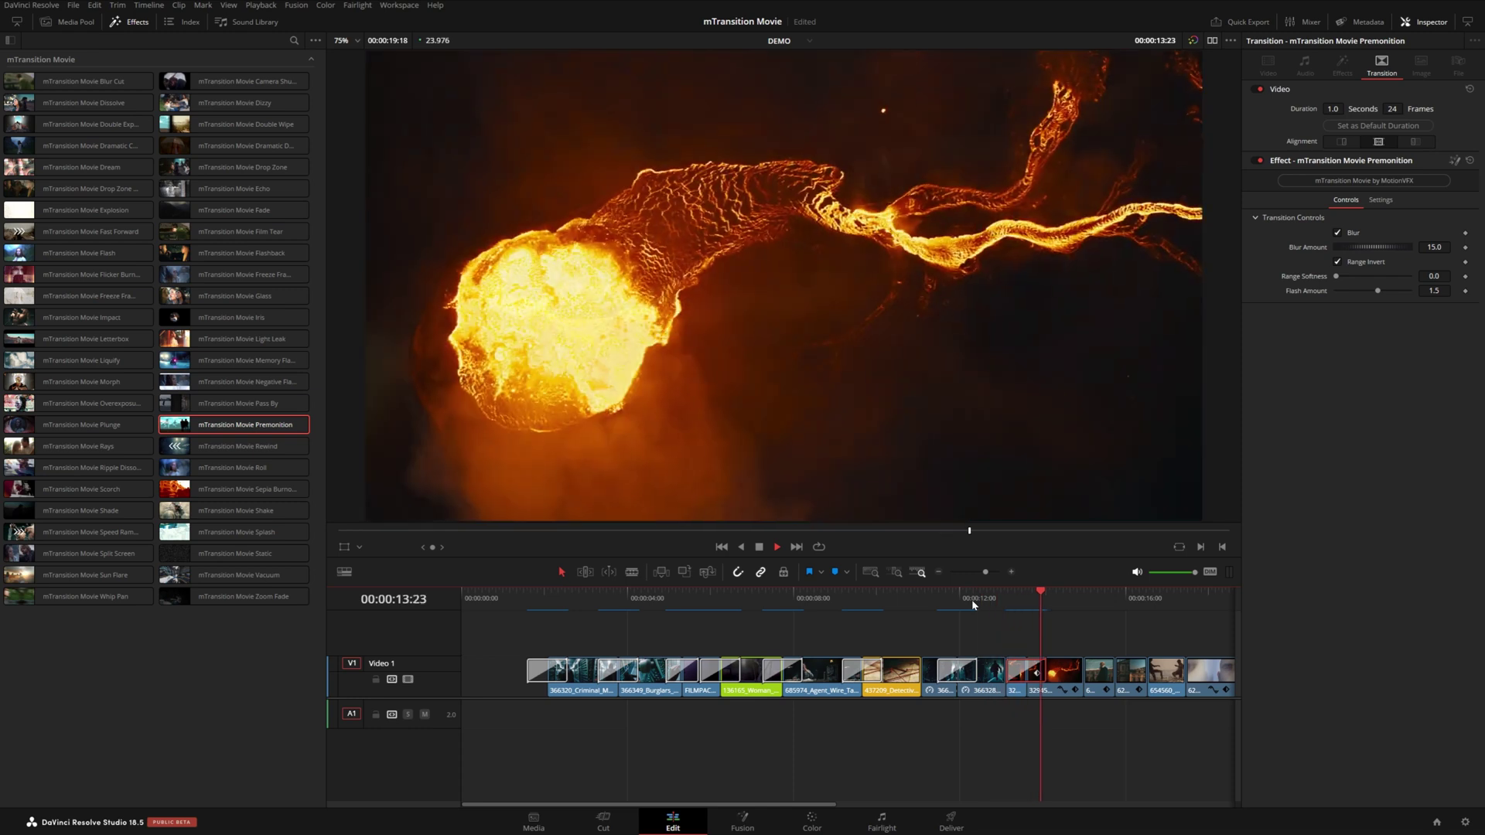
Play the Freeze Frame Flash transition through to the beach clip, then deselect everything
left_click(27, 301)
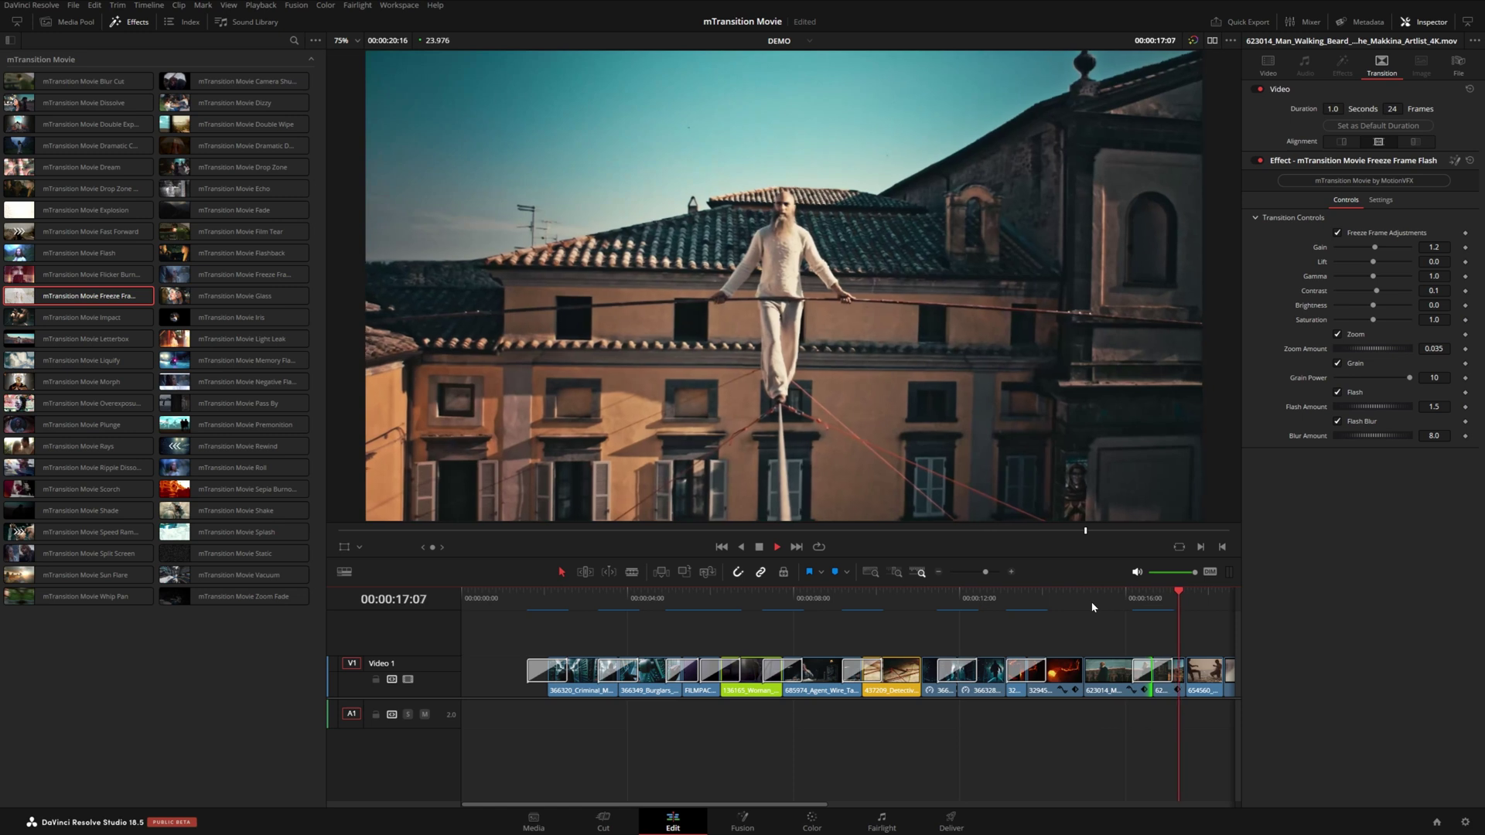
key("space")
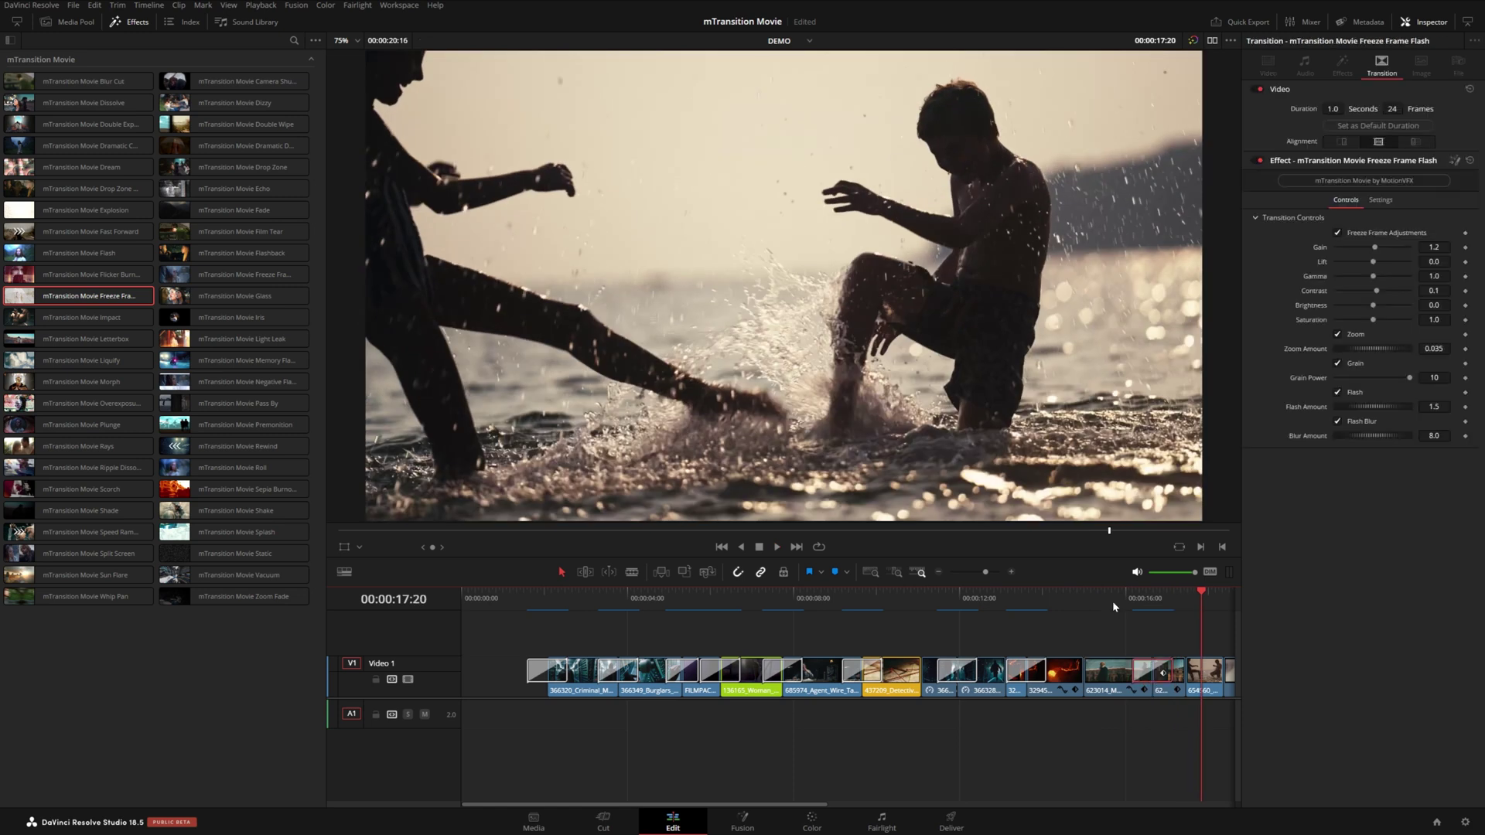
key("ctrl+shift+a")
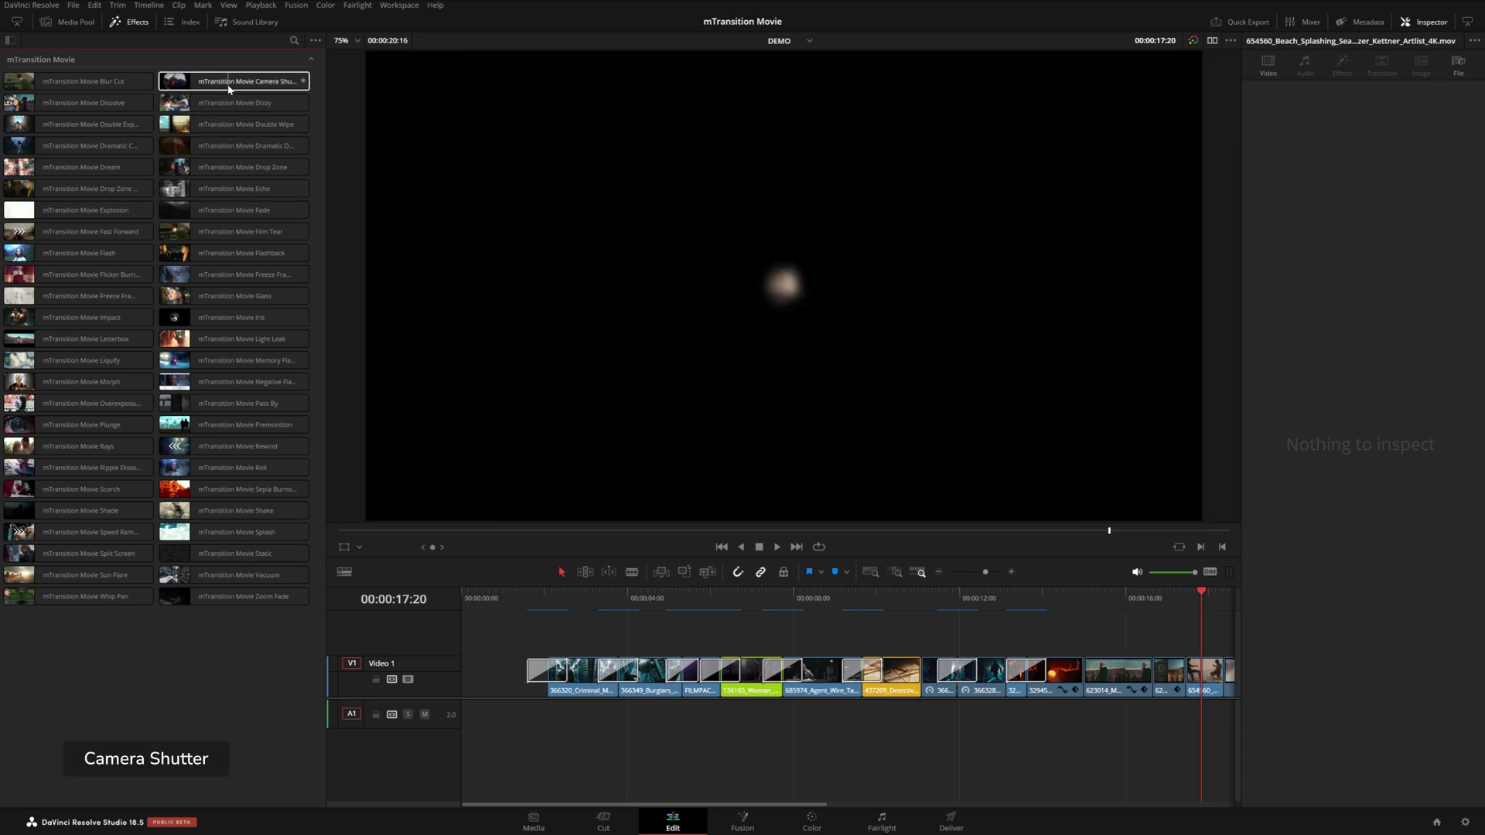
Drop Camera Shutter on the tightrope-walker cut, preview it twice, and select it
left_click_drag(238, 82, 263, 109)
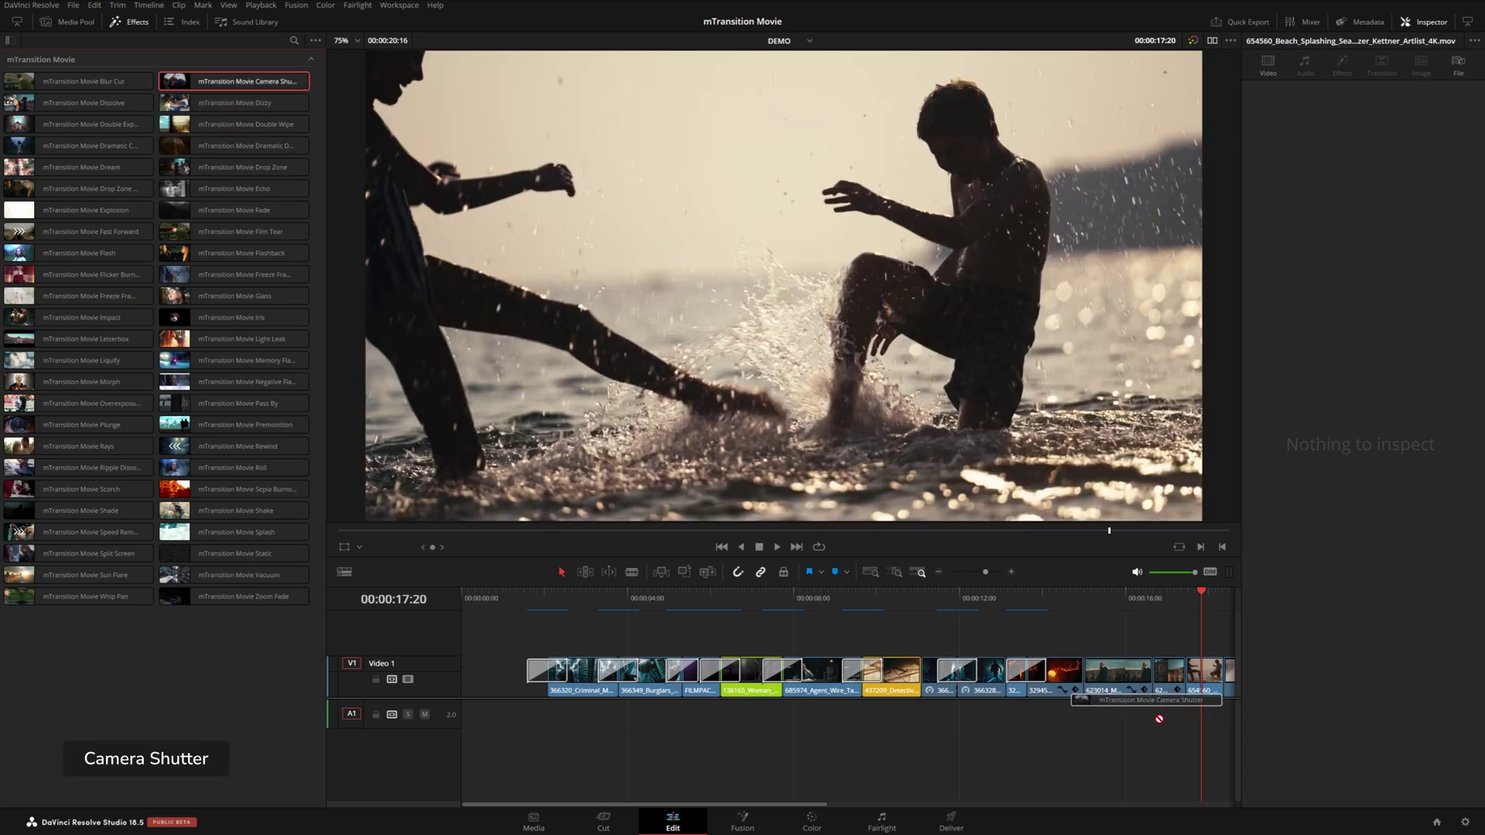
left_click_drag(1159, 719, 1148, 685)
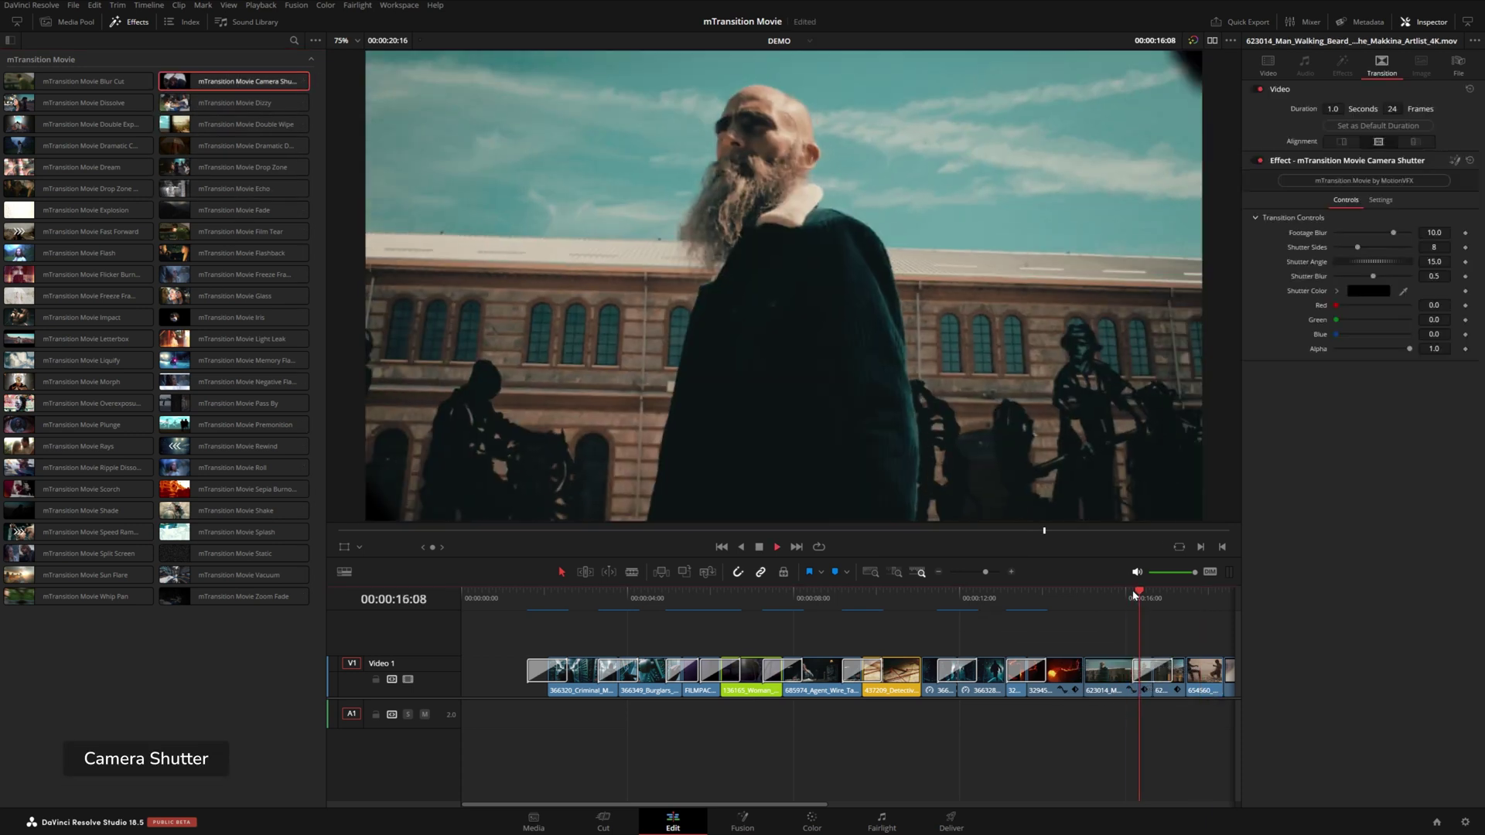
left_click(1154, 597)
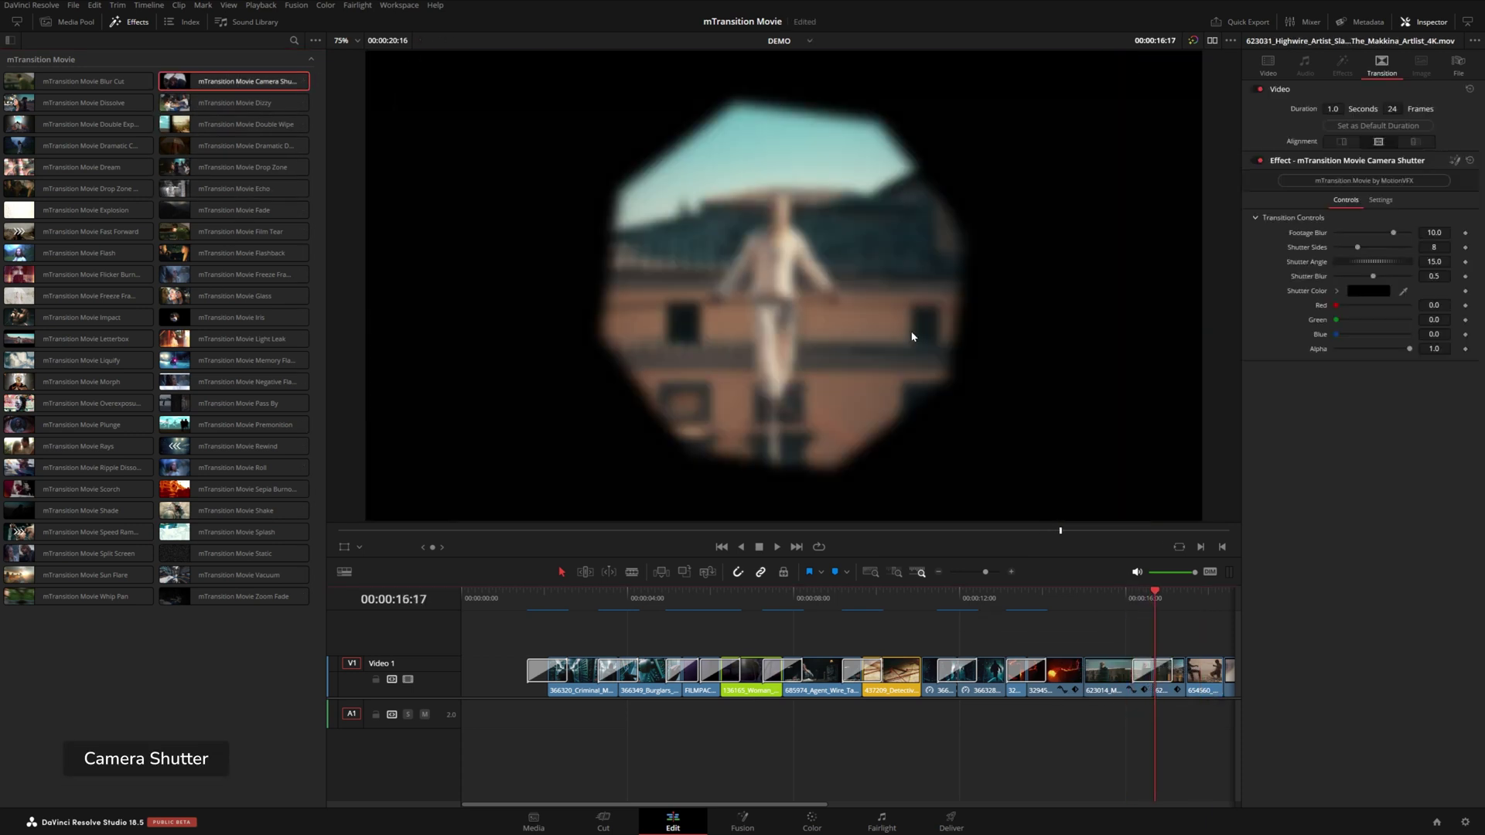
left_click(1127, 594)
key("space")
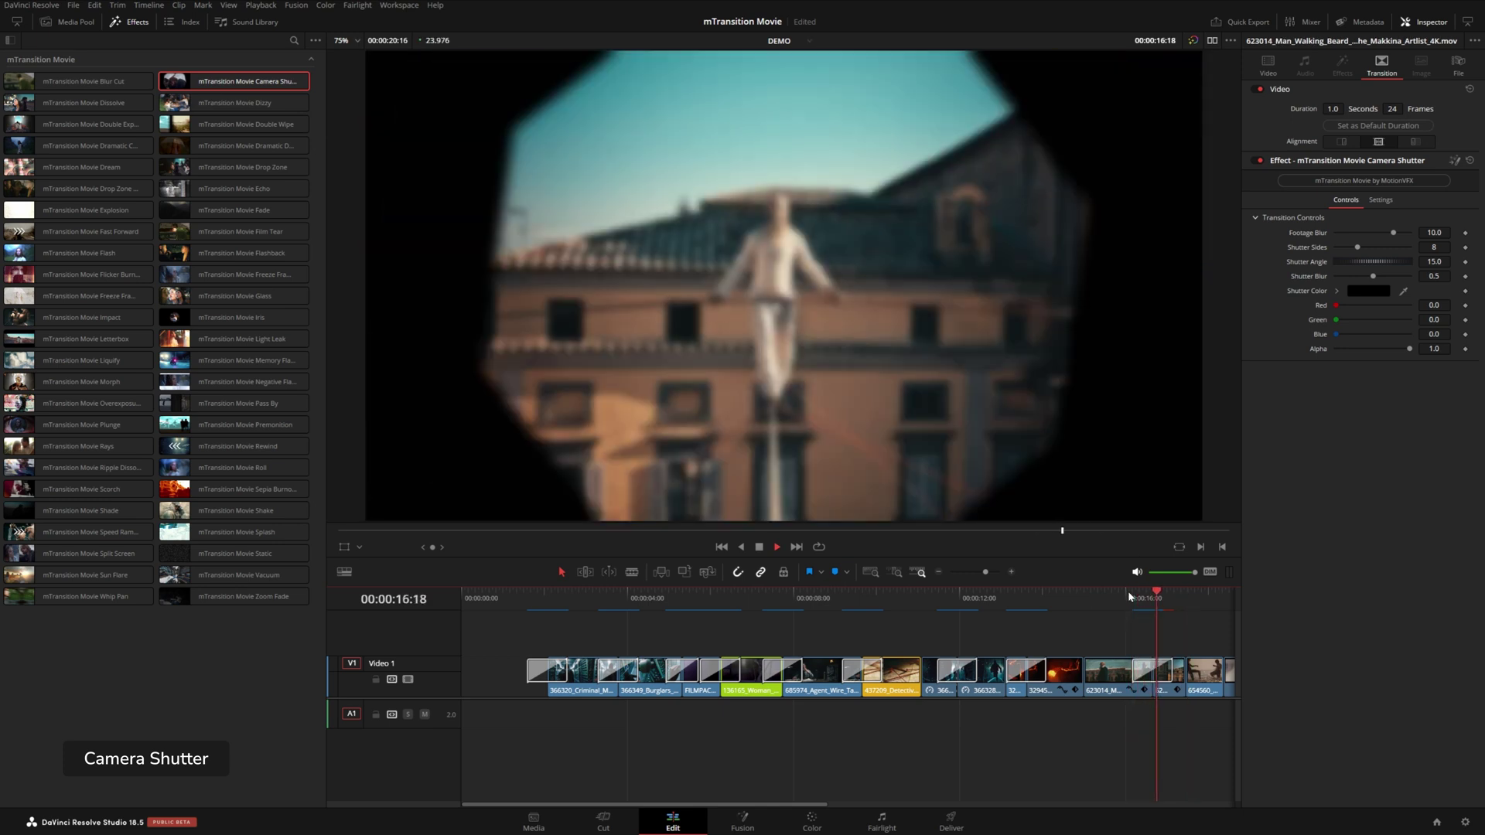
left_click(1128, 591)
left_click(1127, 592)
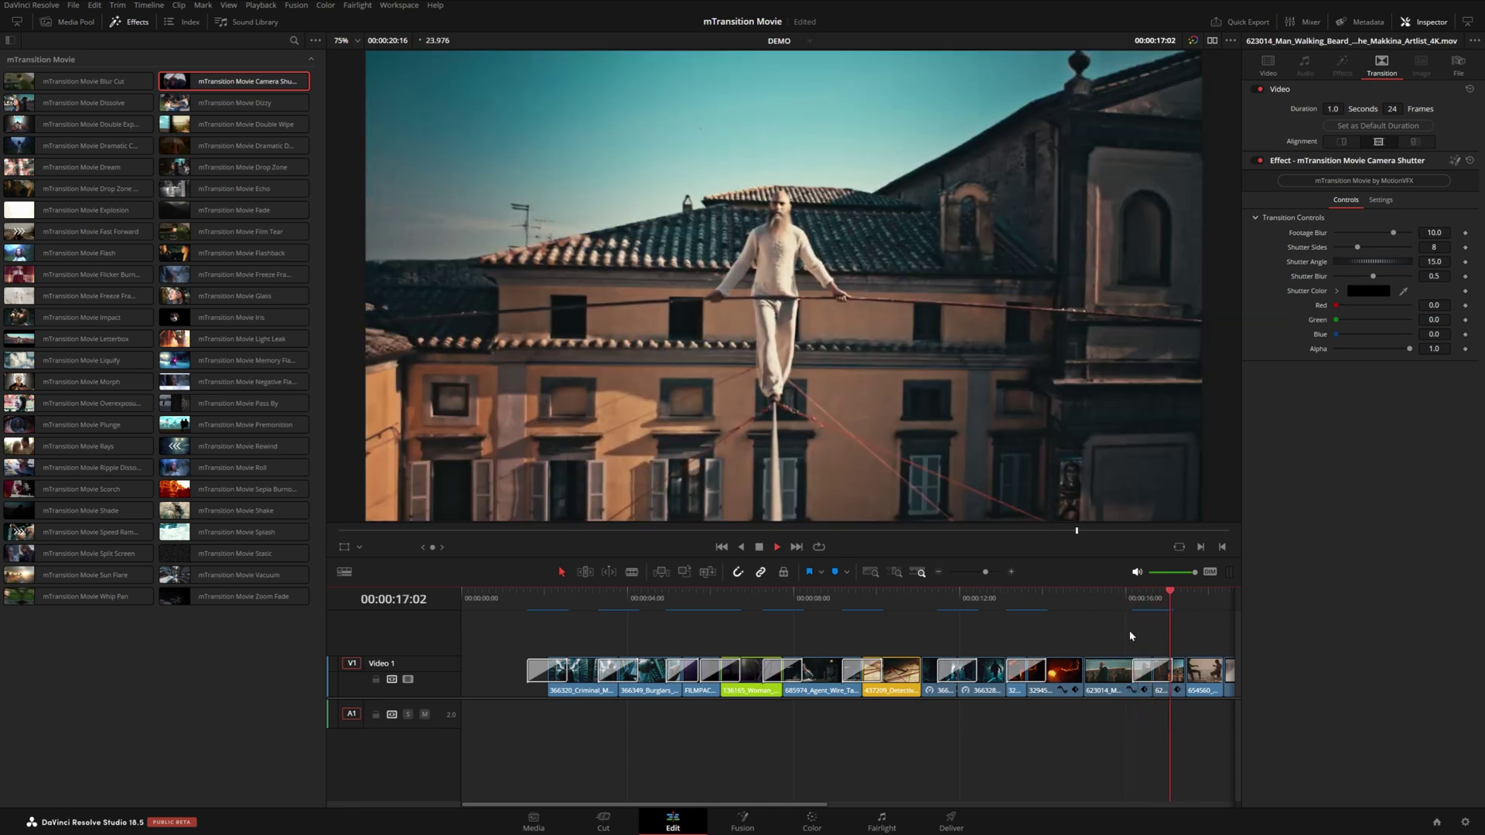
left_click(1143, 677)
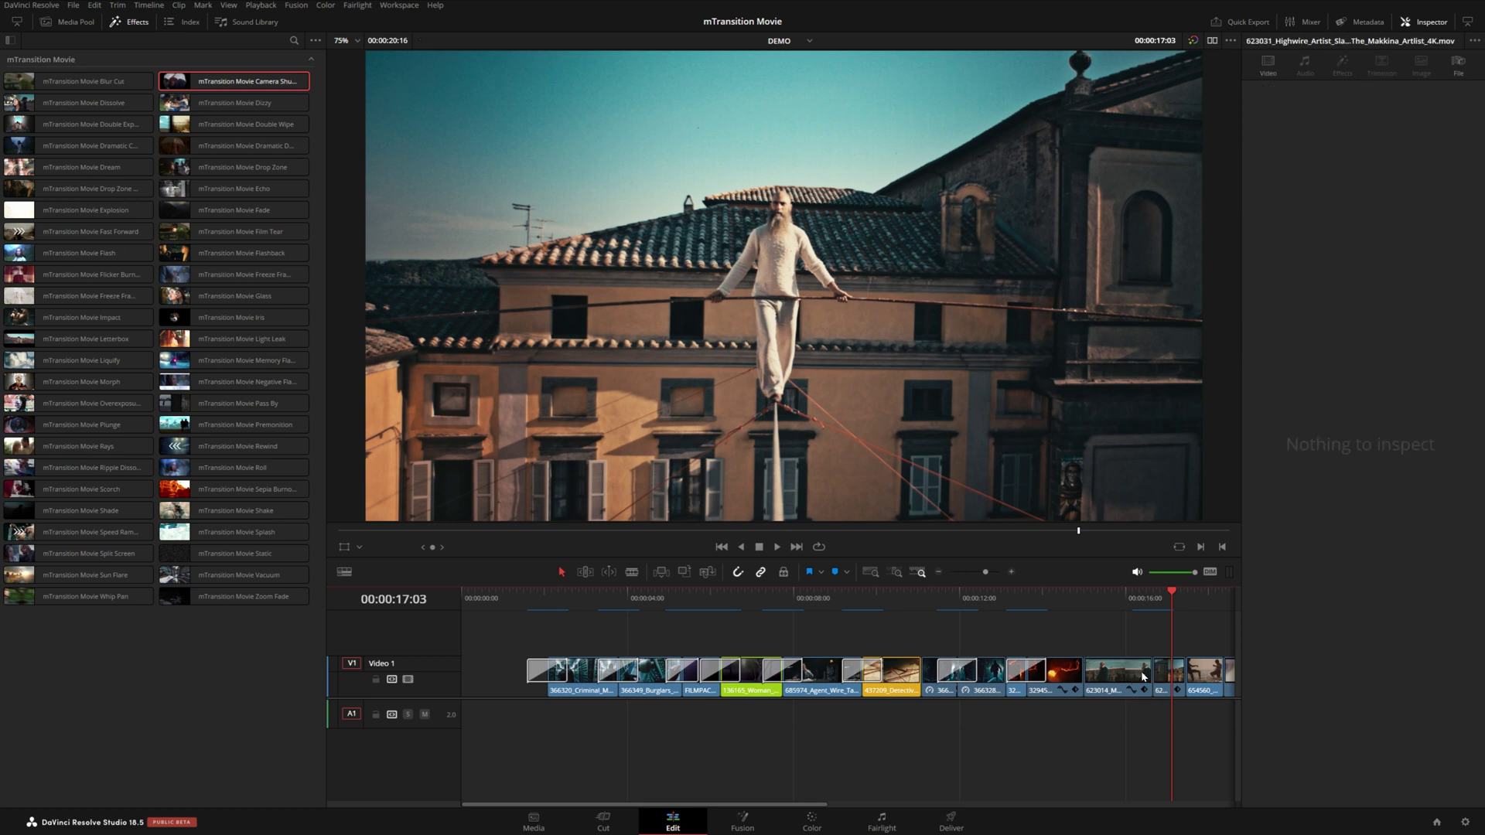
Replace the transition with Iris, preview it, and nudge the Mask A centre in the Inspector
left_click(1117, 597)
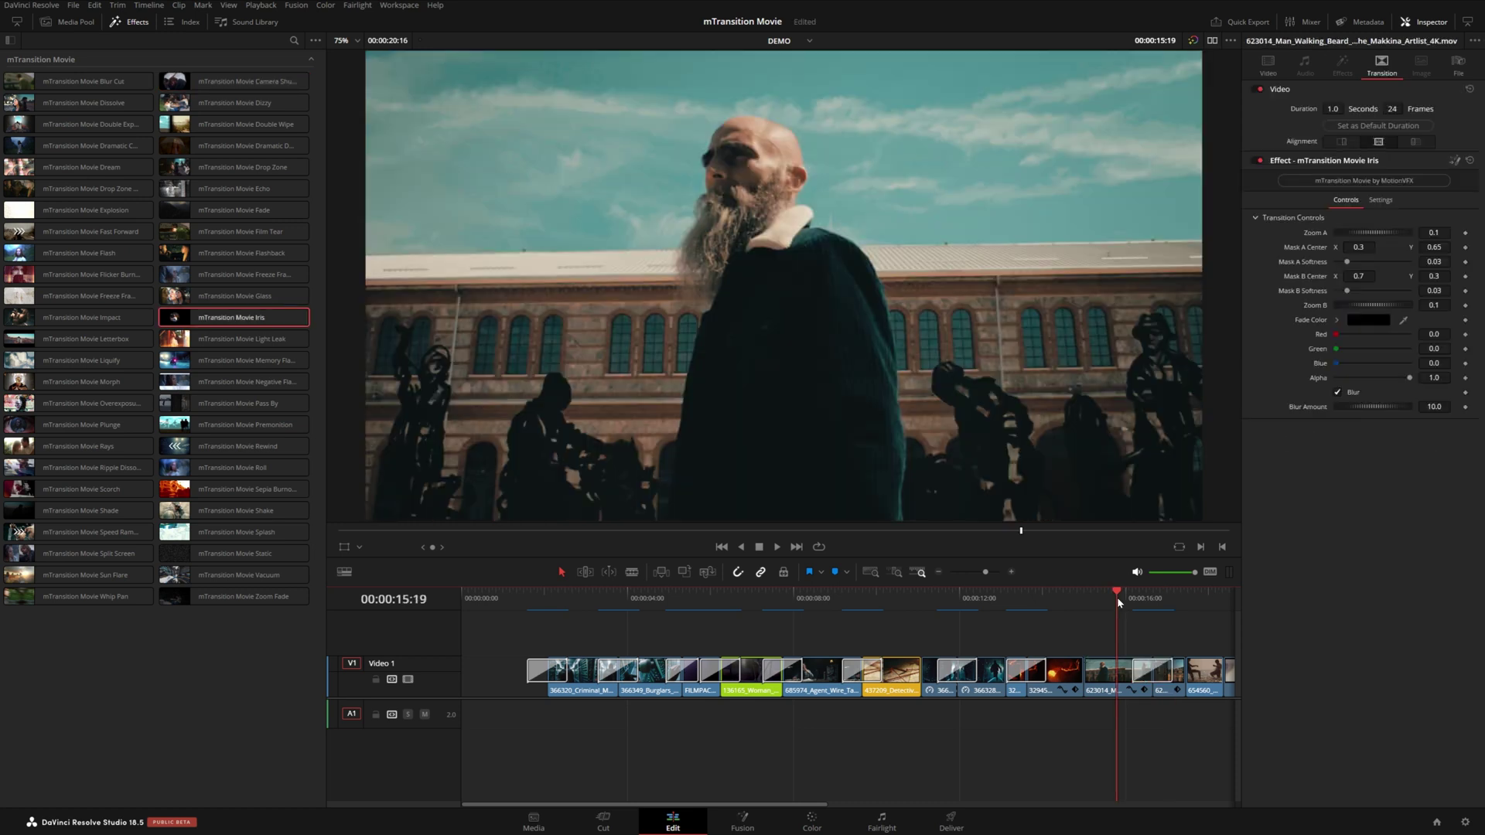
key("space")
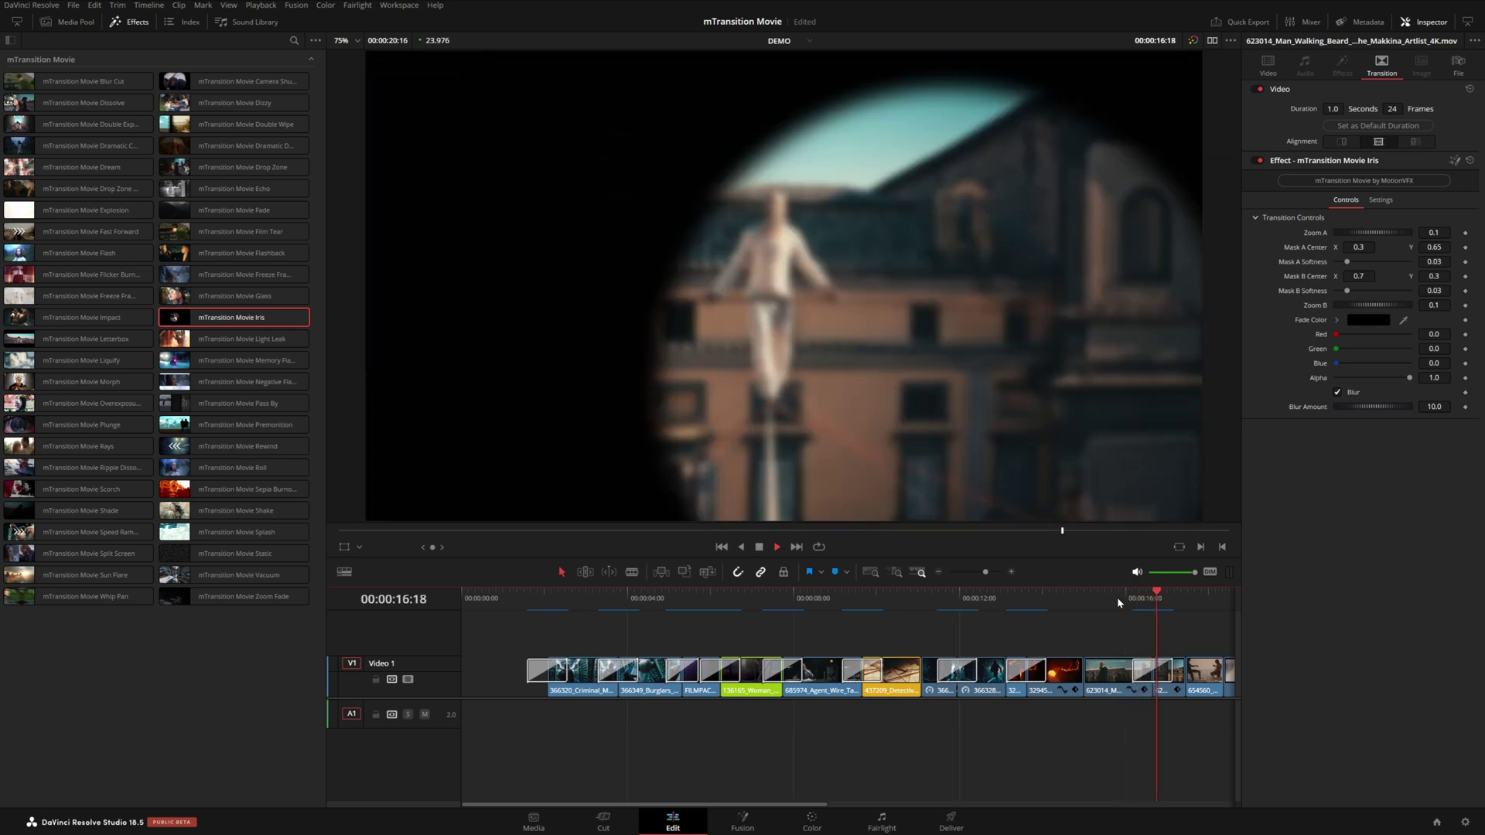
left_click(1131, 599)
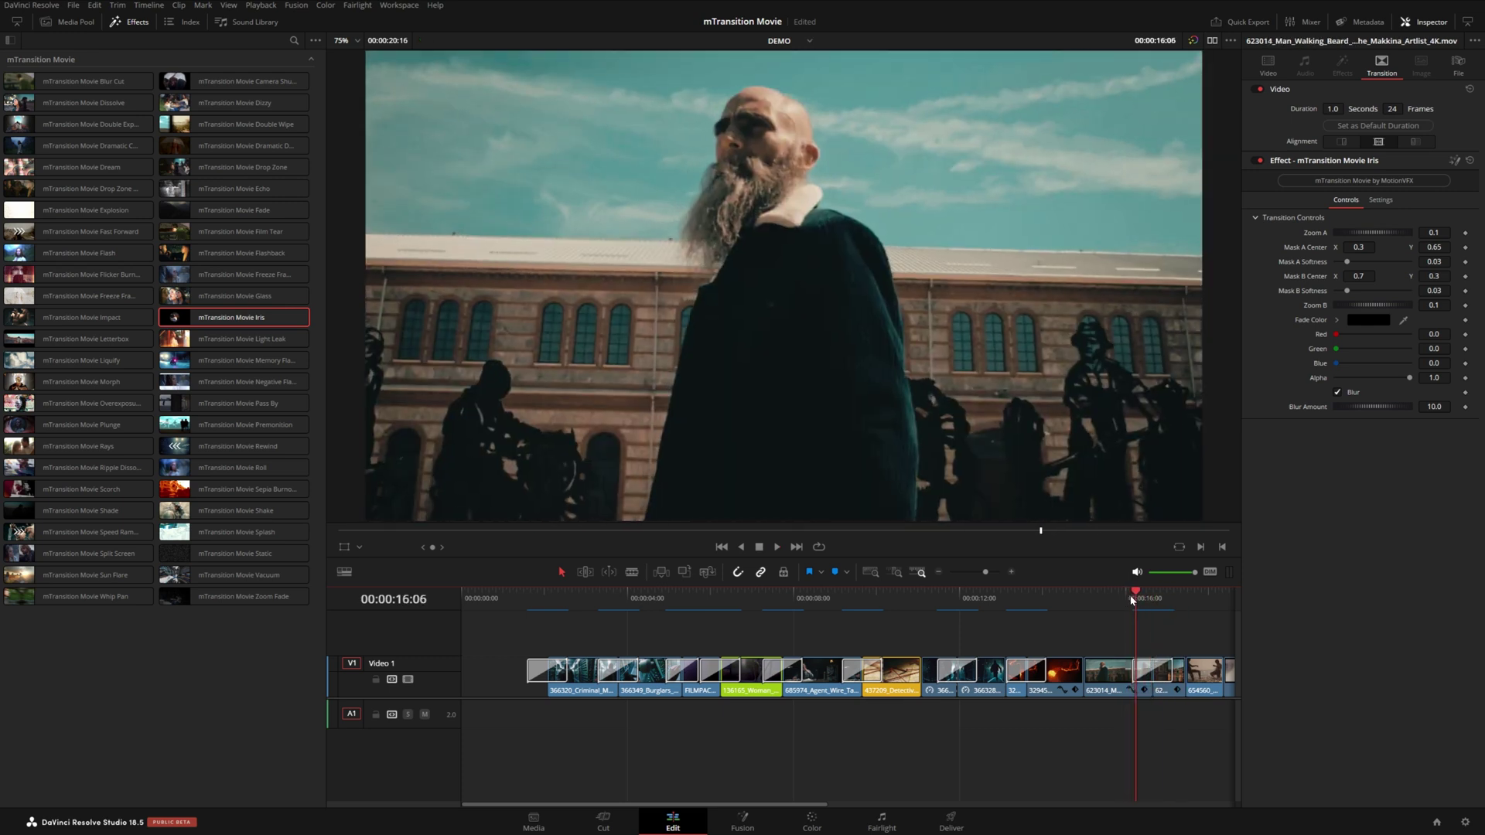
key("Left")
key("Left")
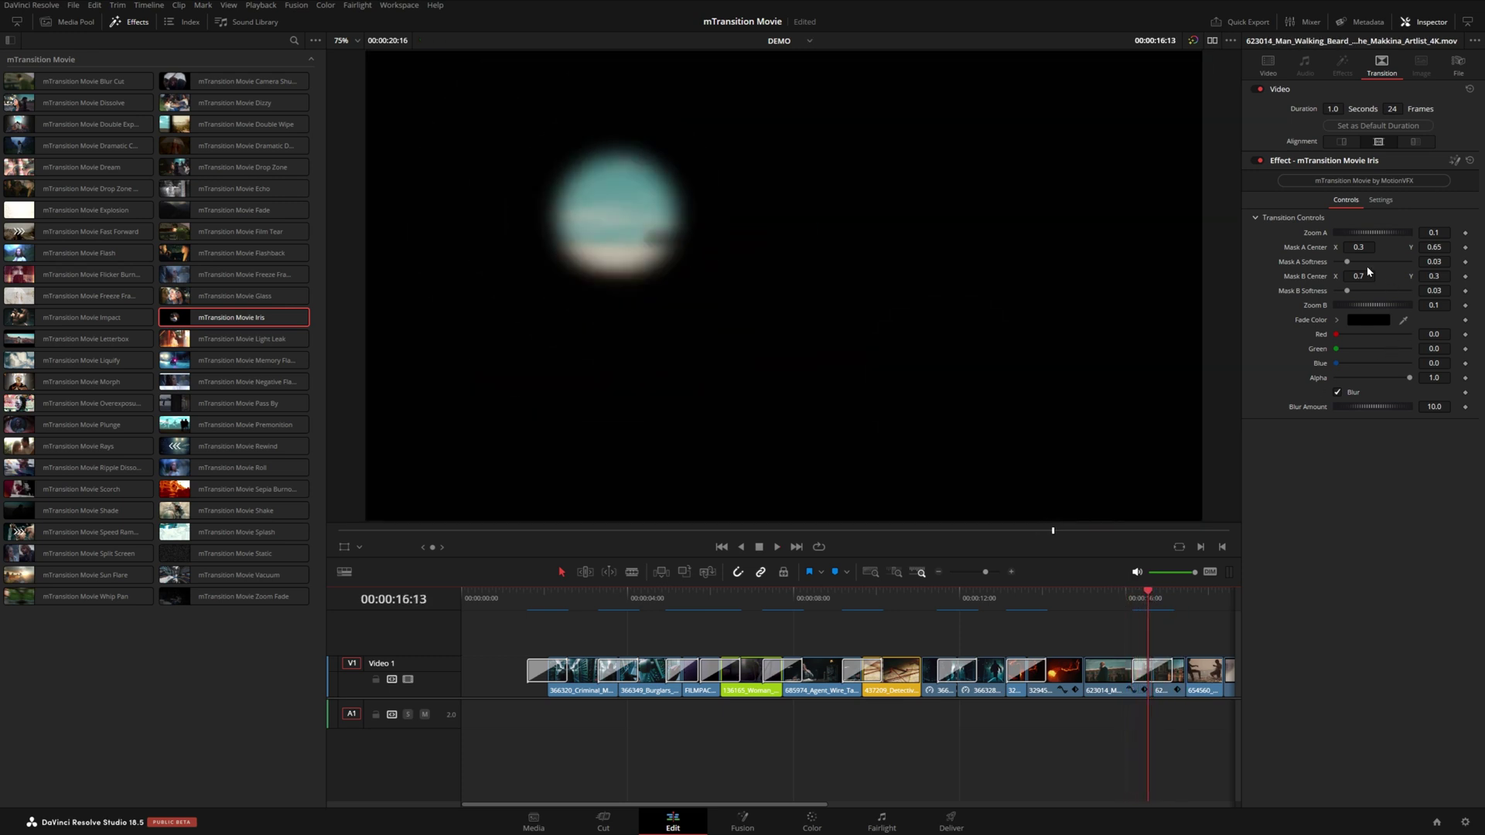
left_click_drag(1358, 246, 1357, 271)
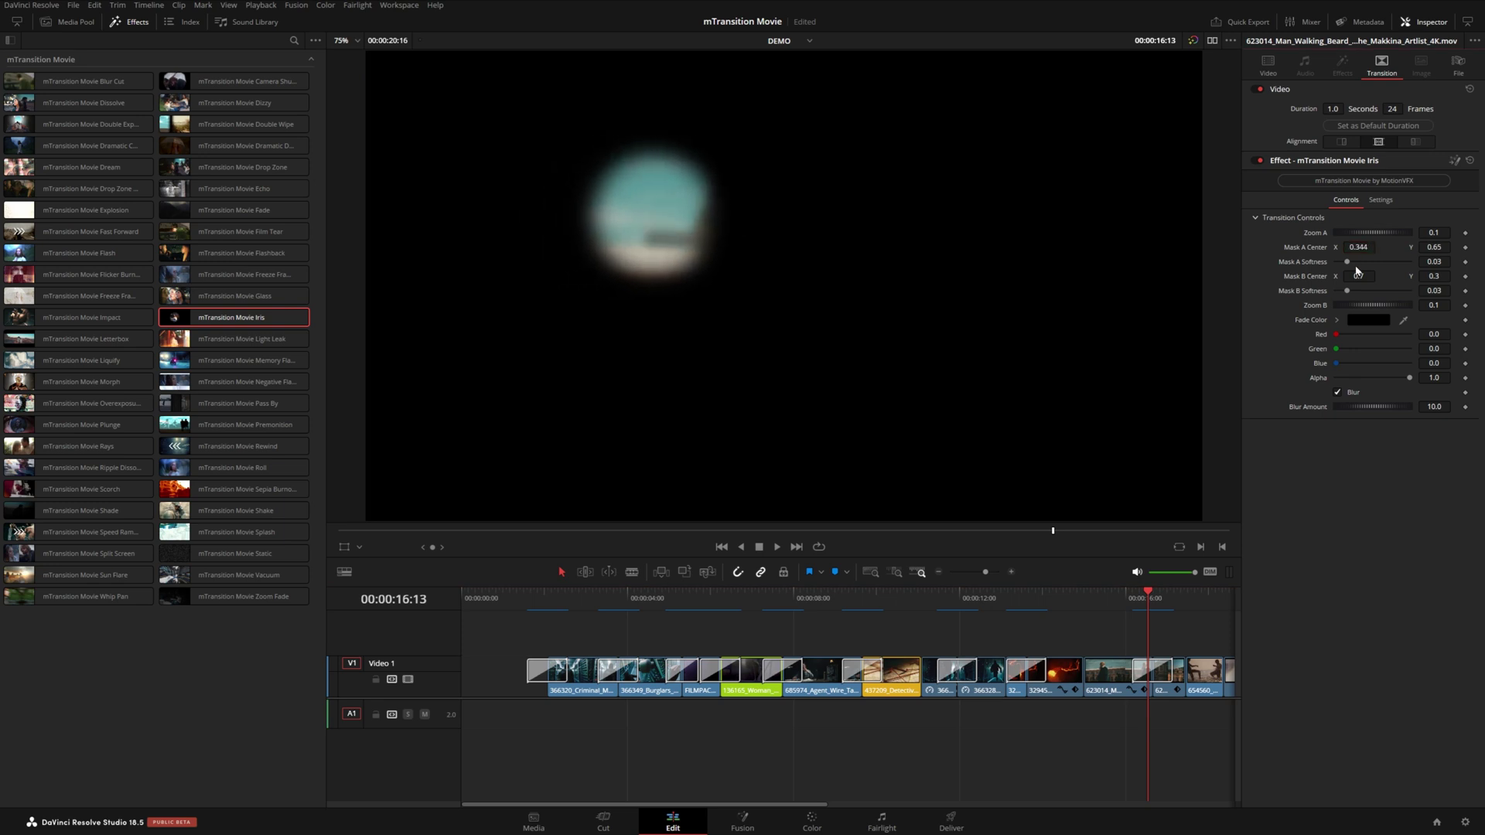
Using Fusion Overlay, drag Mask B to about 0.828/0.166 and Mask A to 0.248/0.699, then replay
left_click(361, 548)
left_click(385, 626)
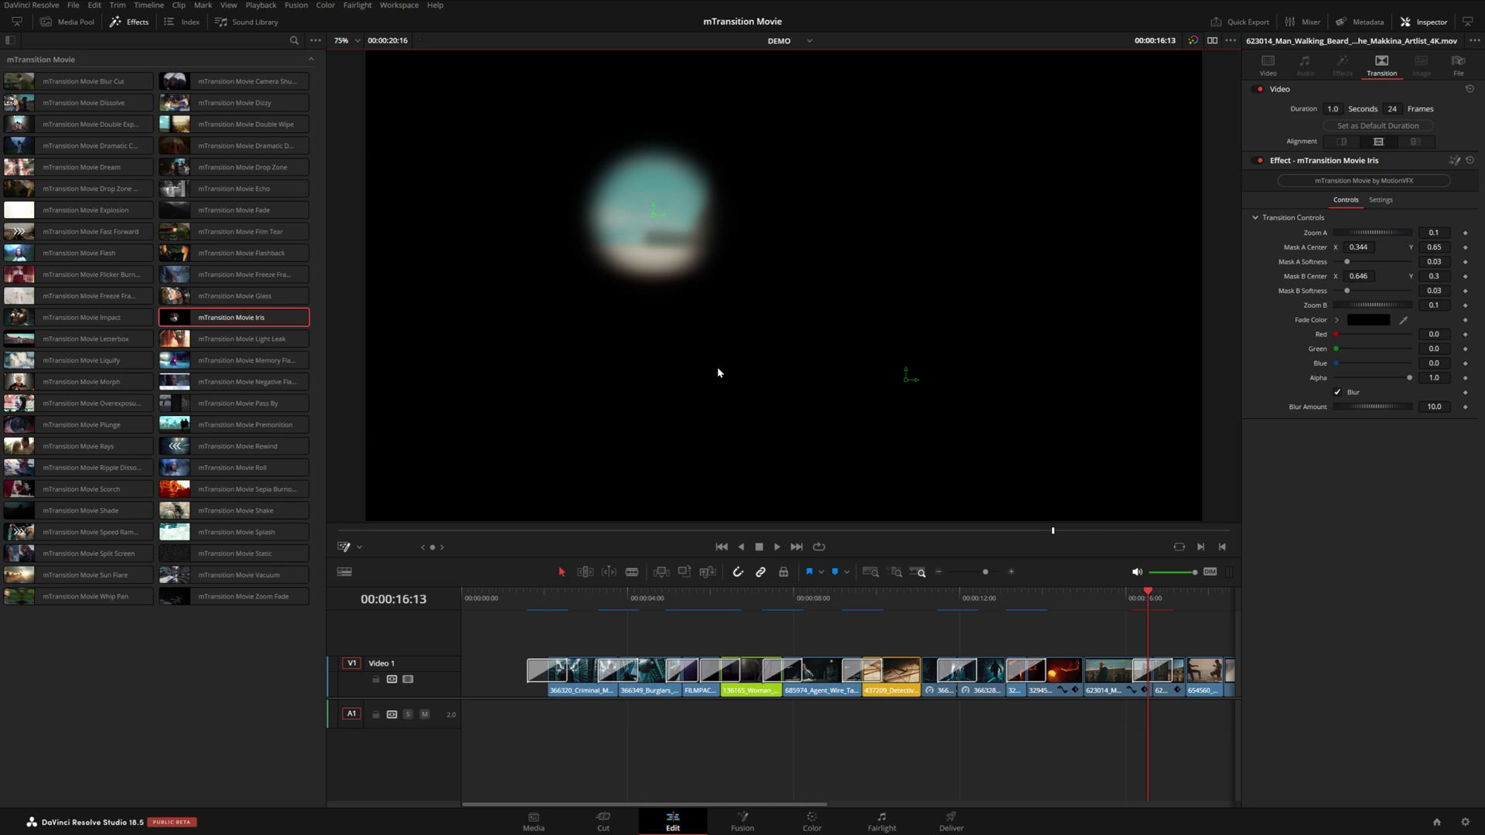
left_click_drag(908, 378, 1004, 323)
left_click_drag(653, 210, 576, 188)
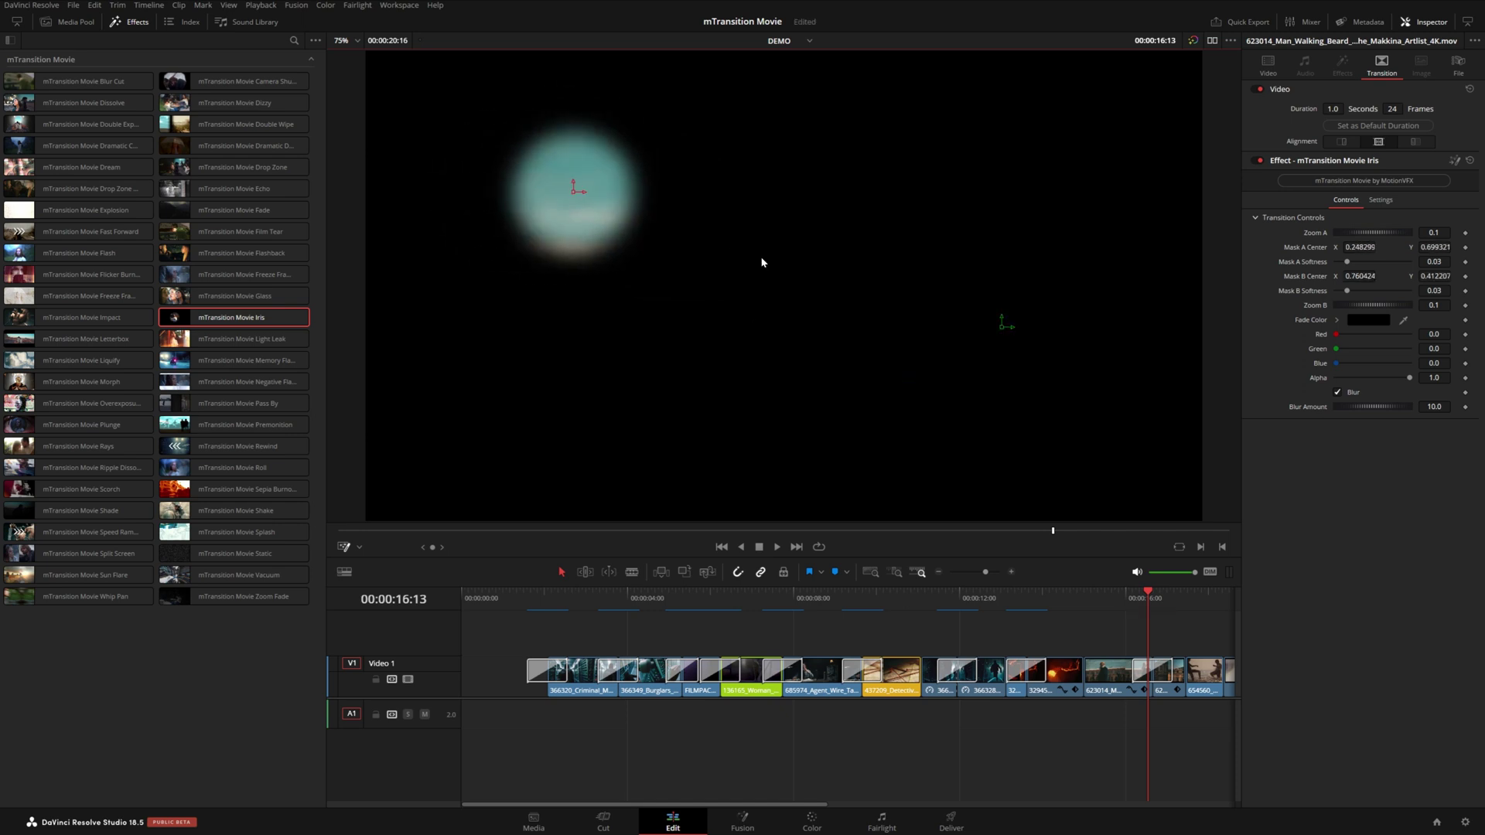
left_click(1127, 597)
key("space")
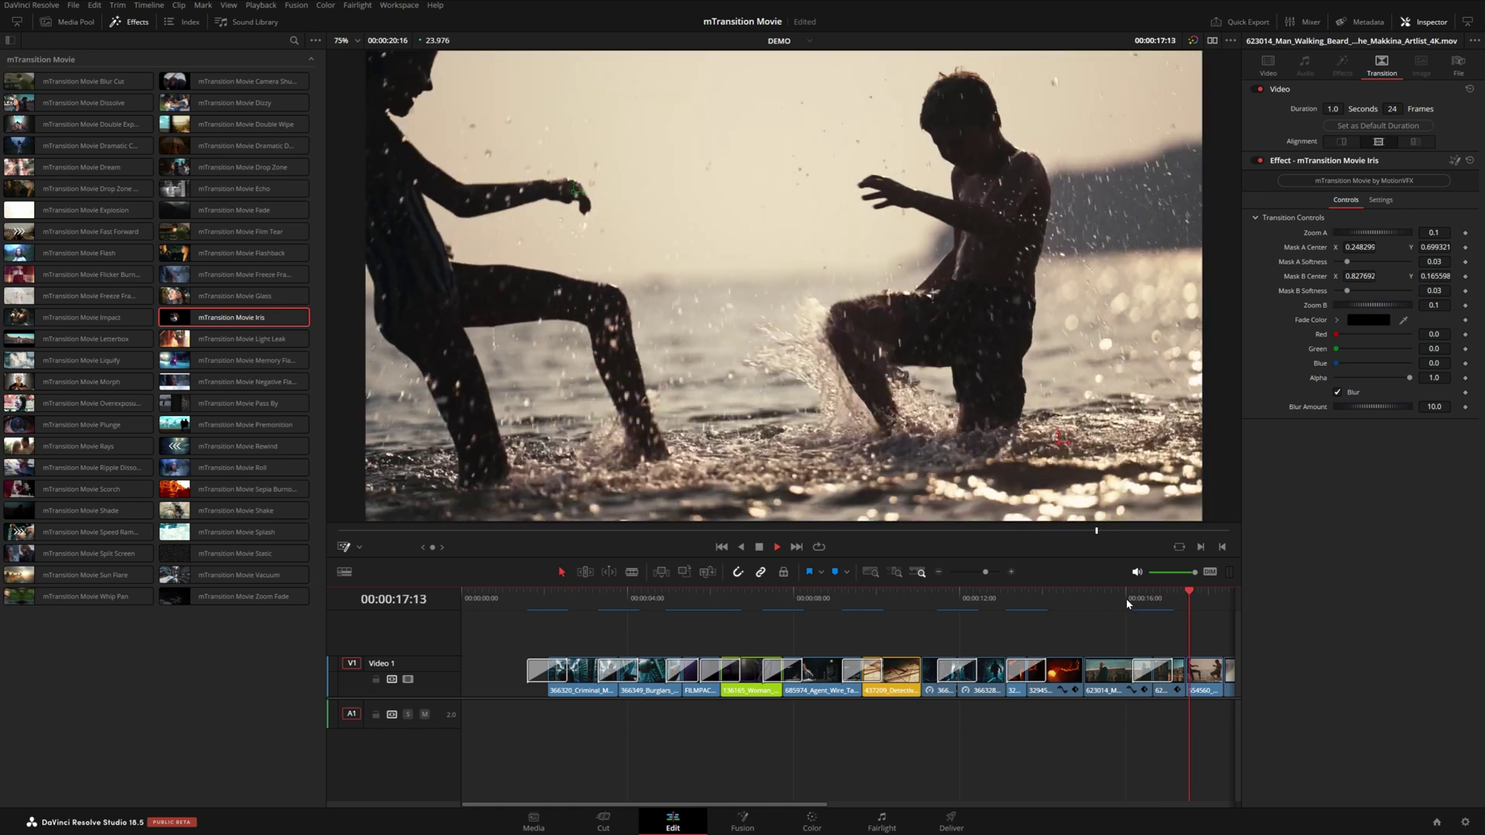
left_click(1130, 599)
left_click(836, 607)
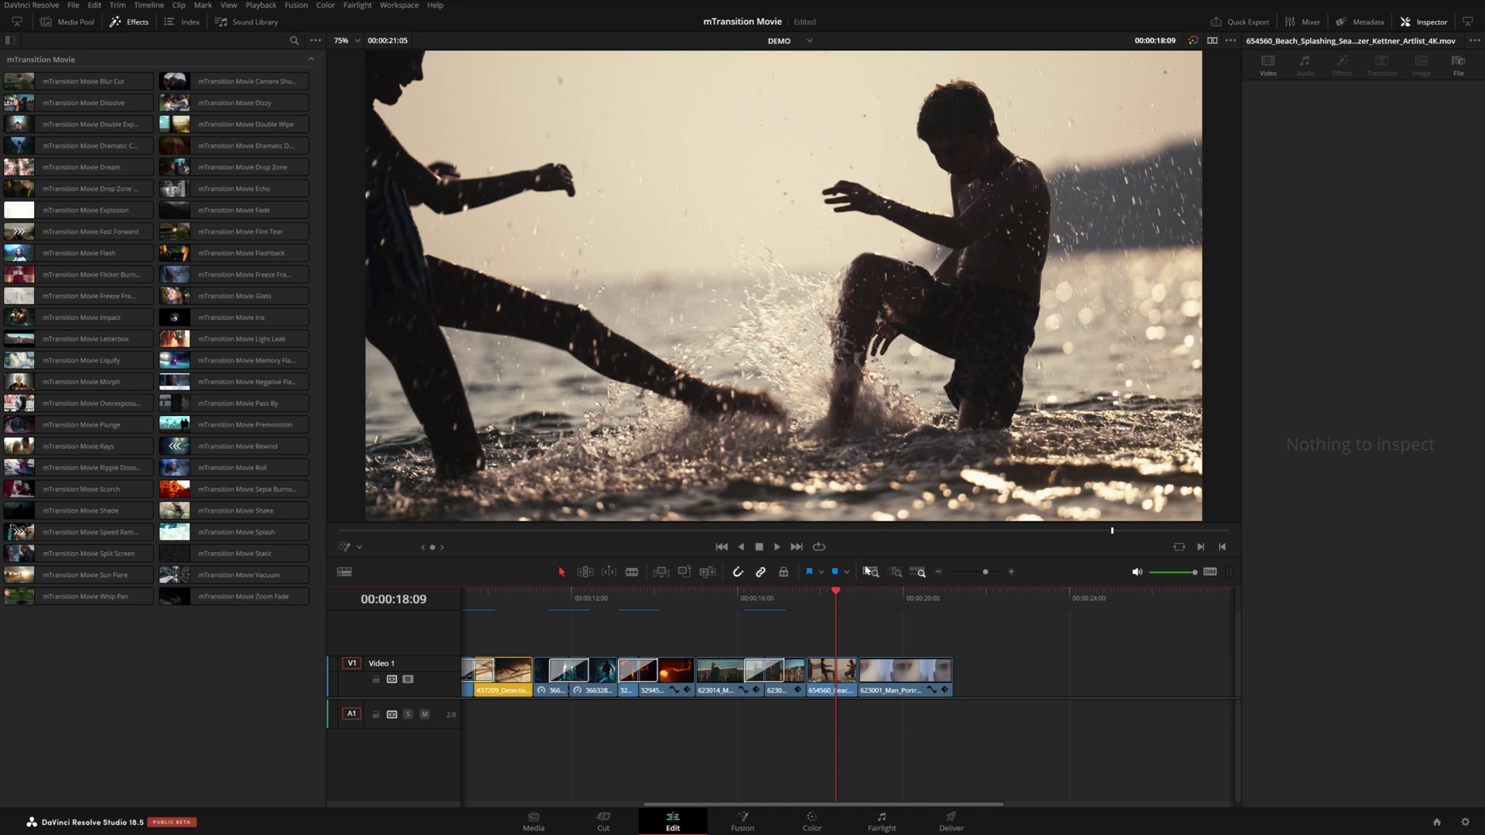
Add Memory Flash at the beach-to-portrait cut, preview it, and browse for a Photo 1 image
mouse_move(841, 600)
left_mouse_down()
mouse_move(881, 600)
mouse_move(824, 606)
mouse_move(835, 611)
left_mouse_up()
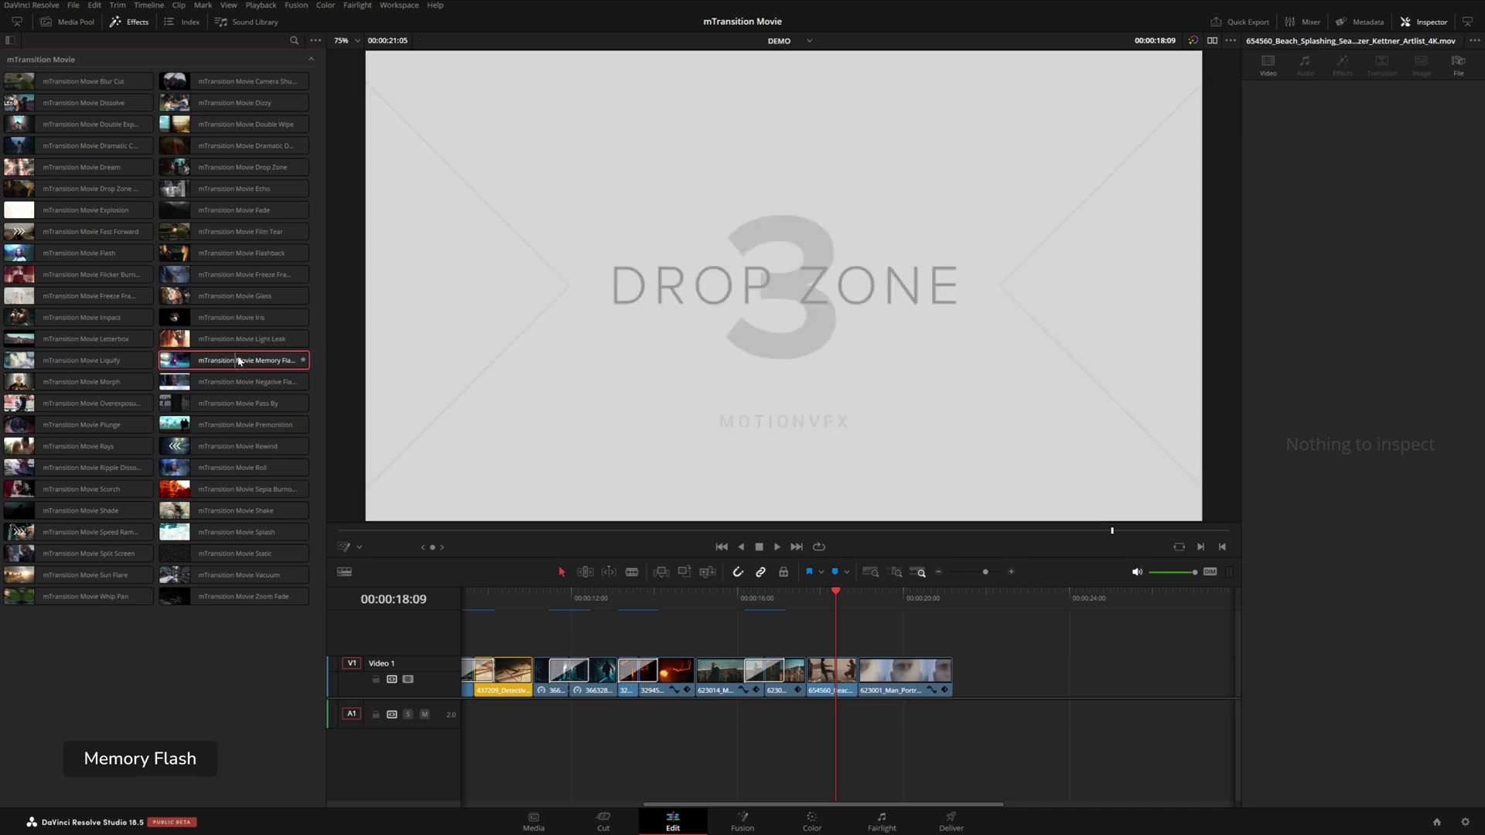
left_click_drag(239, 360, 848, 674)
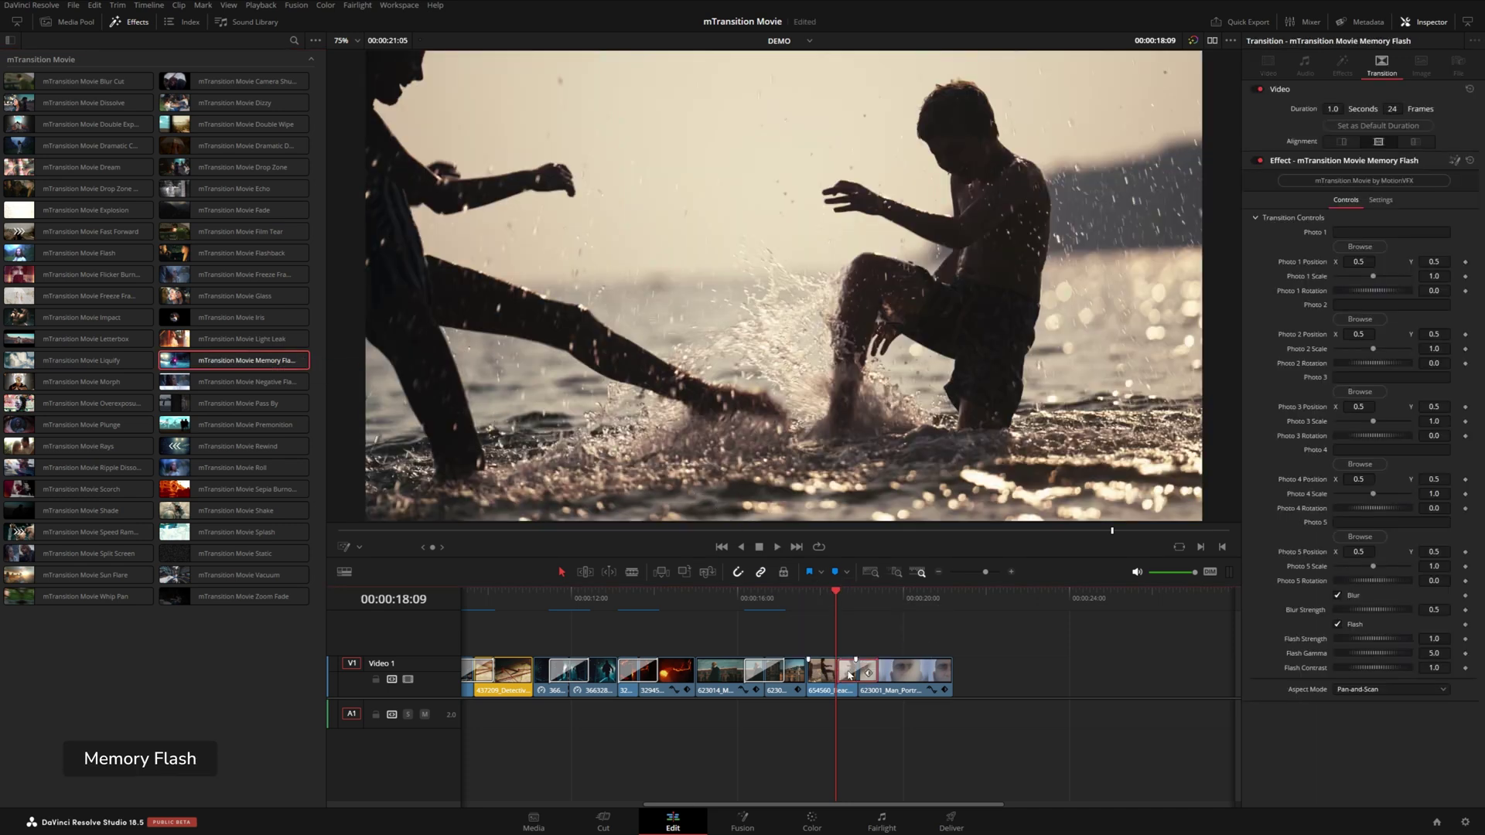
key("space")
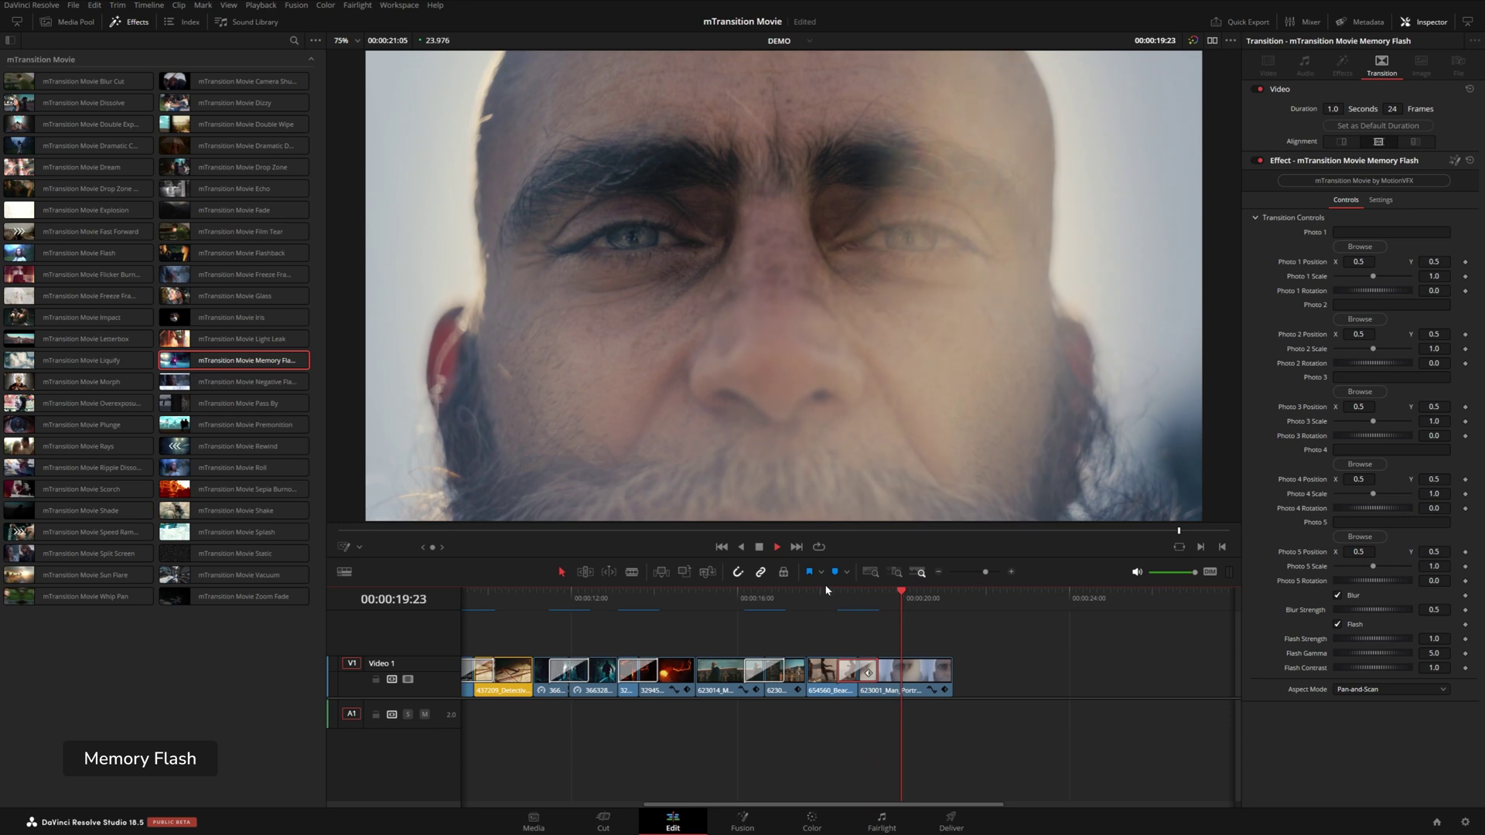
left_click(832, 603)
key("space")
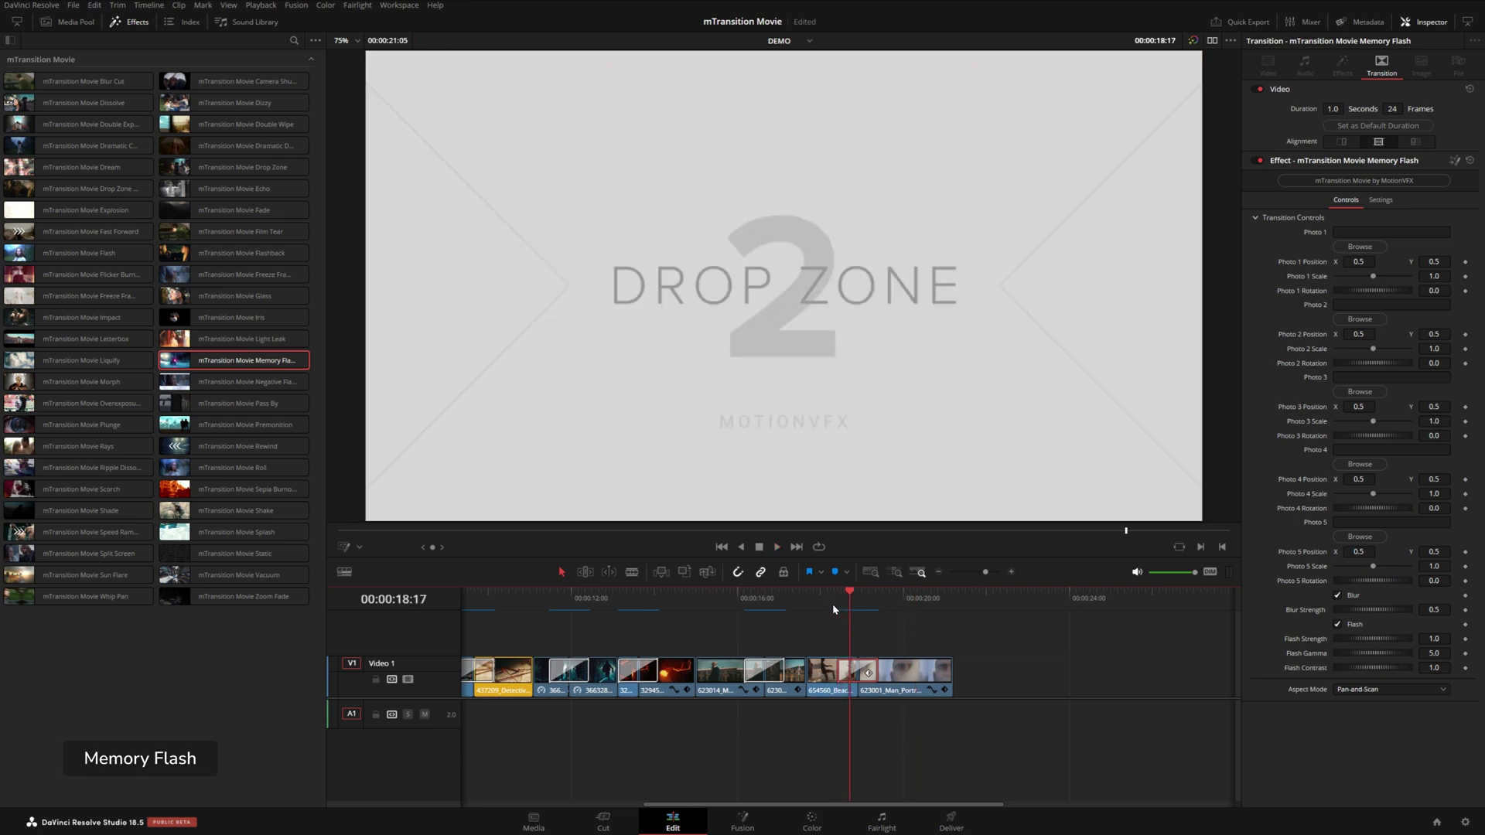
left_click(1359, 247)
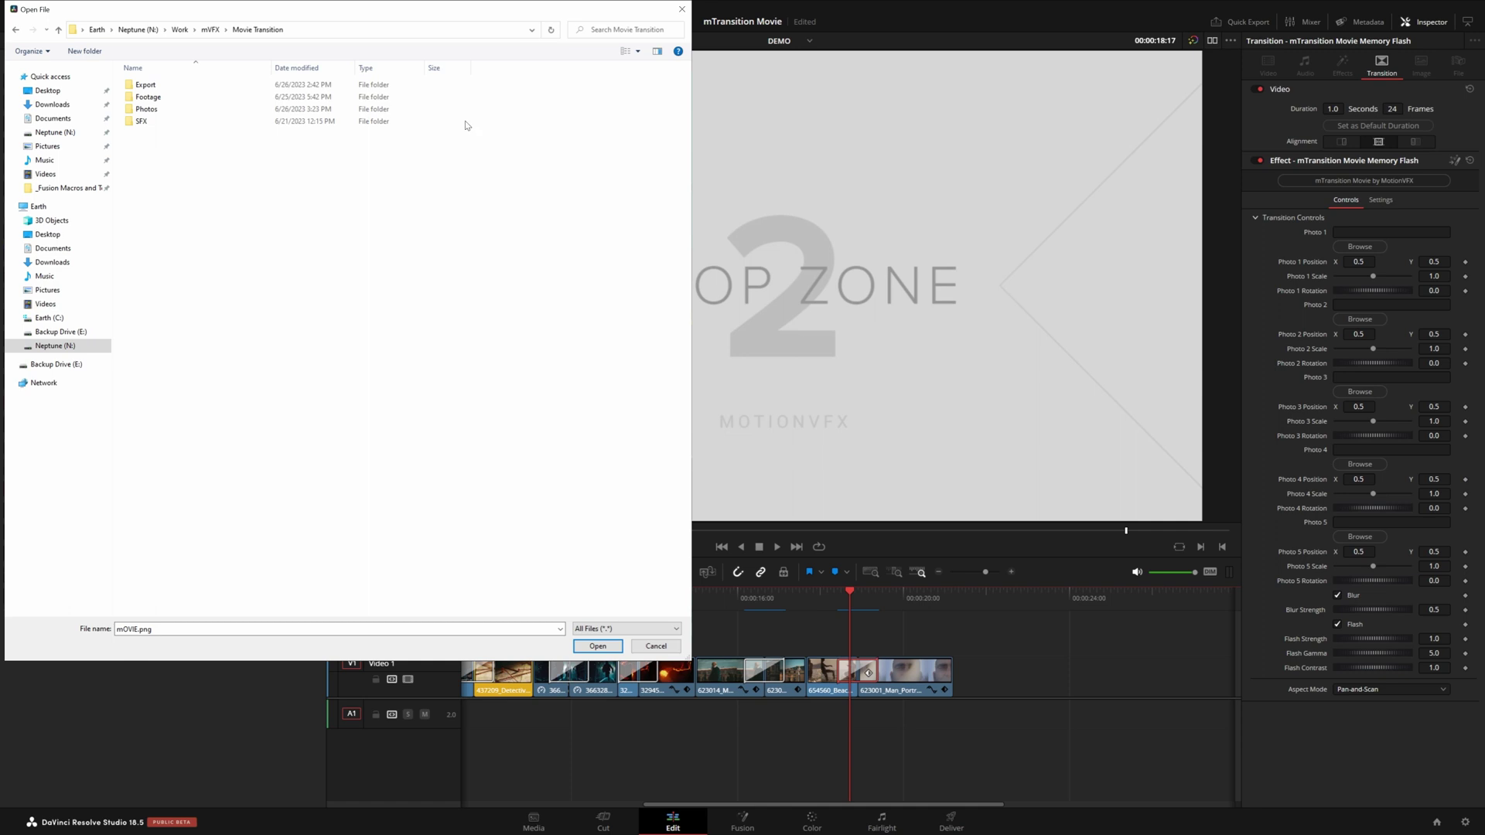
Load the birds image as Photo 1, then scale Photo 2 up and reset it to 1.0
double_click(170, 109)
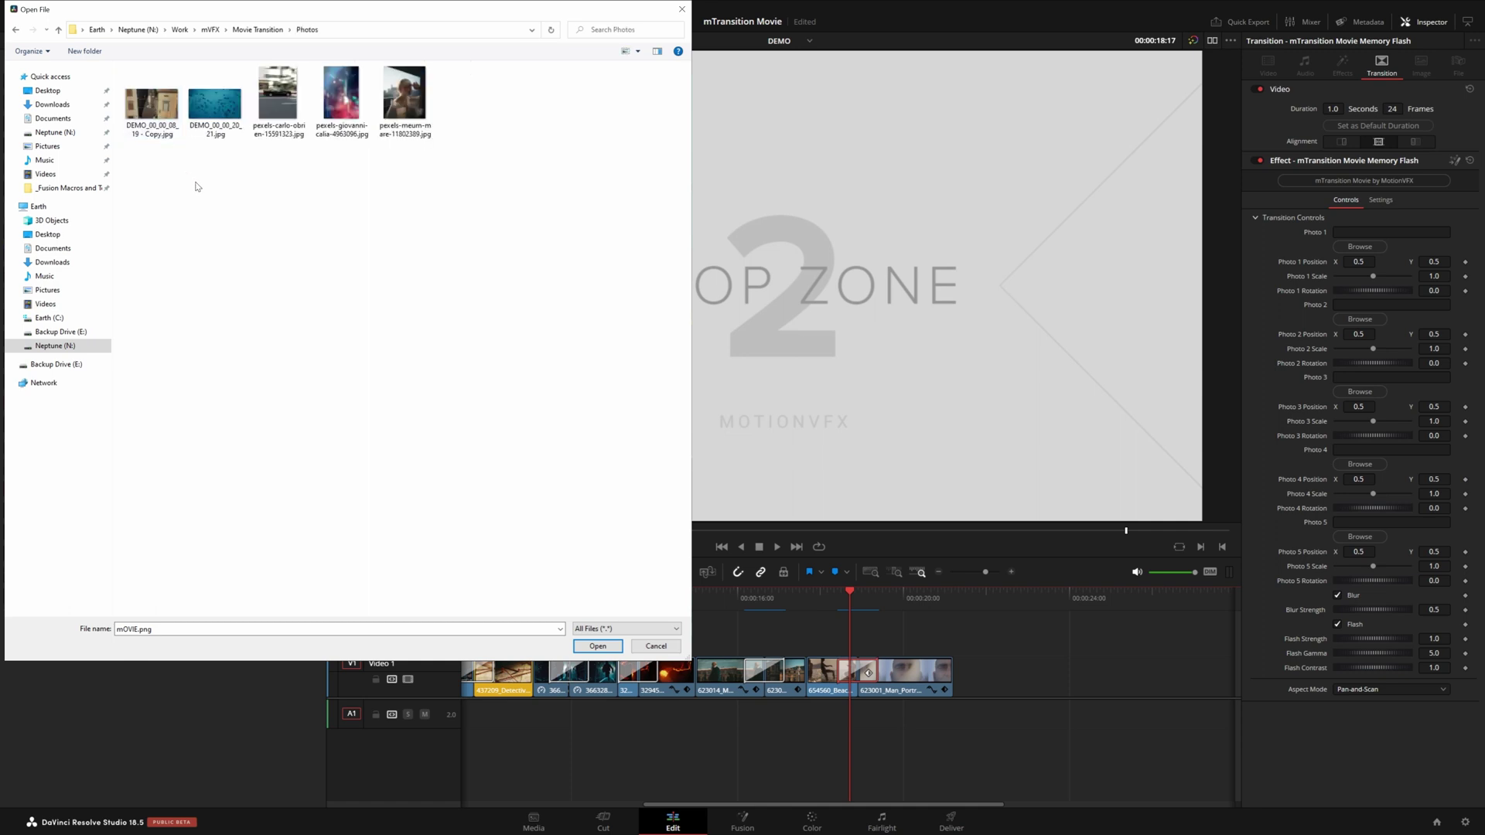
double_click(211, 102)
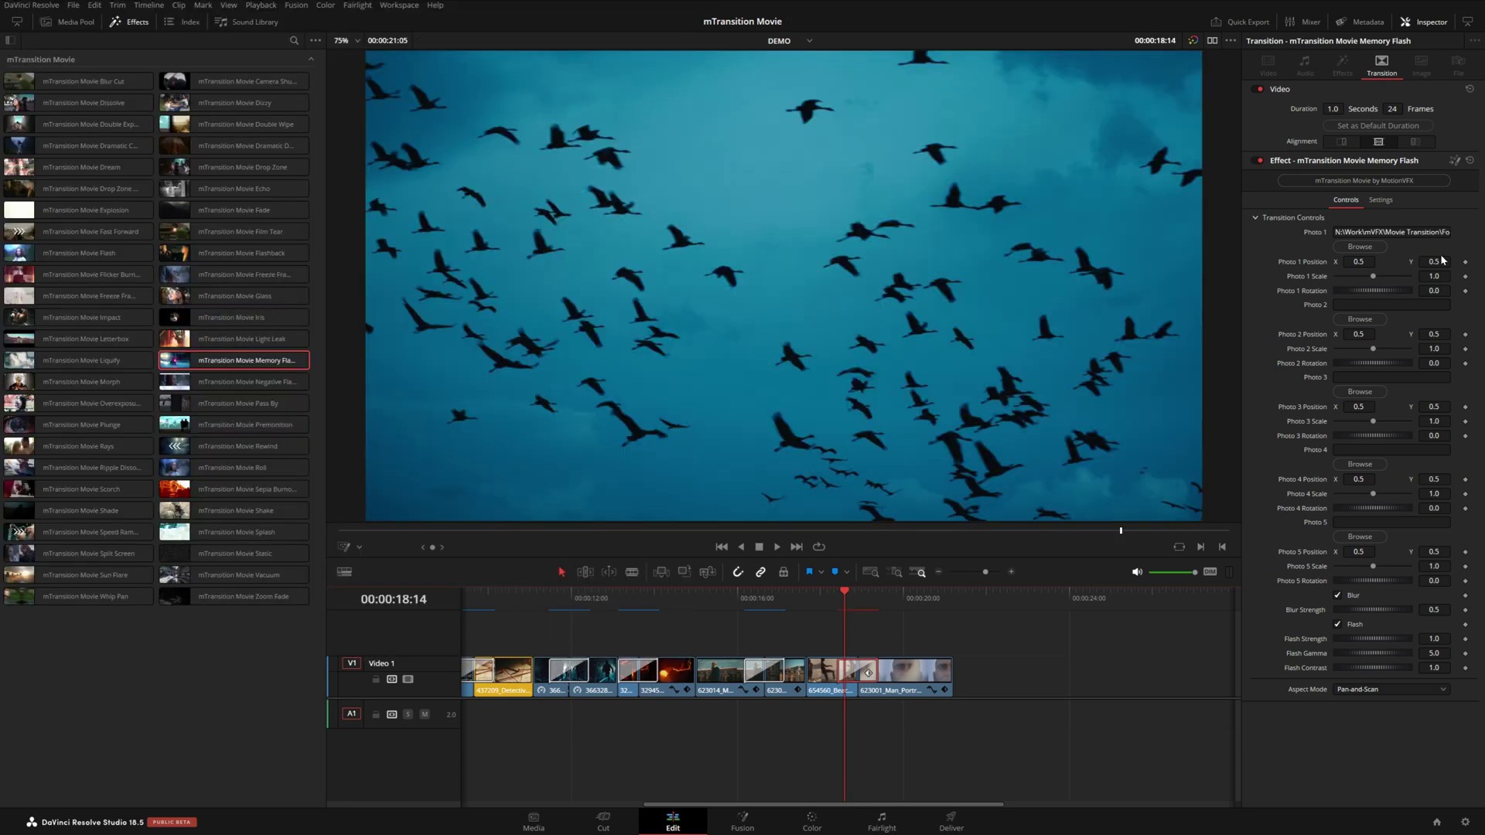
left_click_drag(1433, 261, 1350, 289)
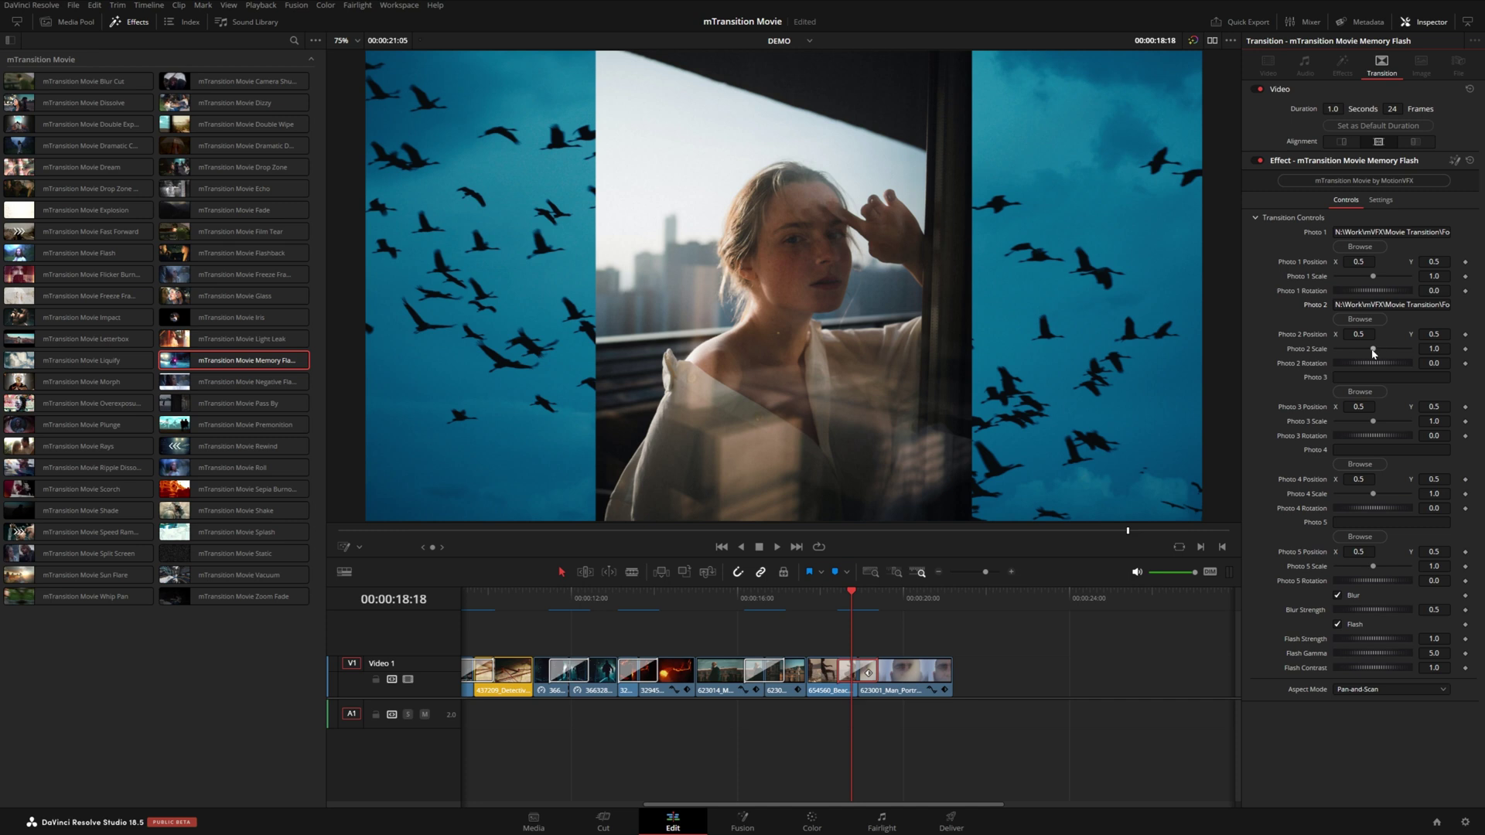
left_click_drag(1374, 354, 1386, 353)
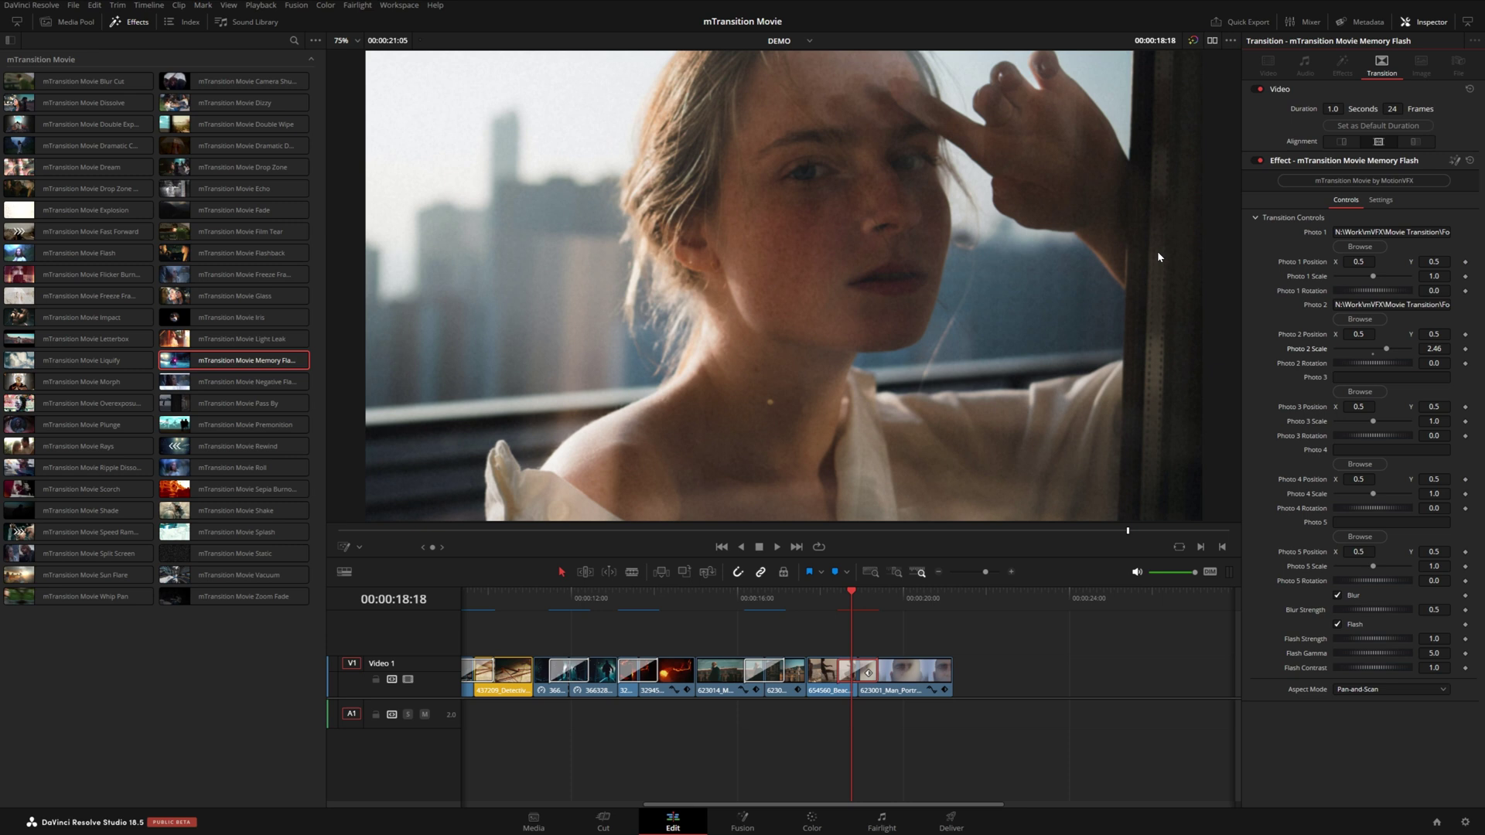
double_click(1317, 349)
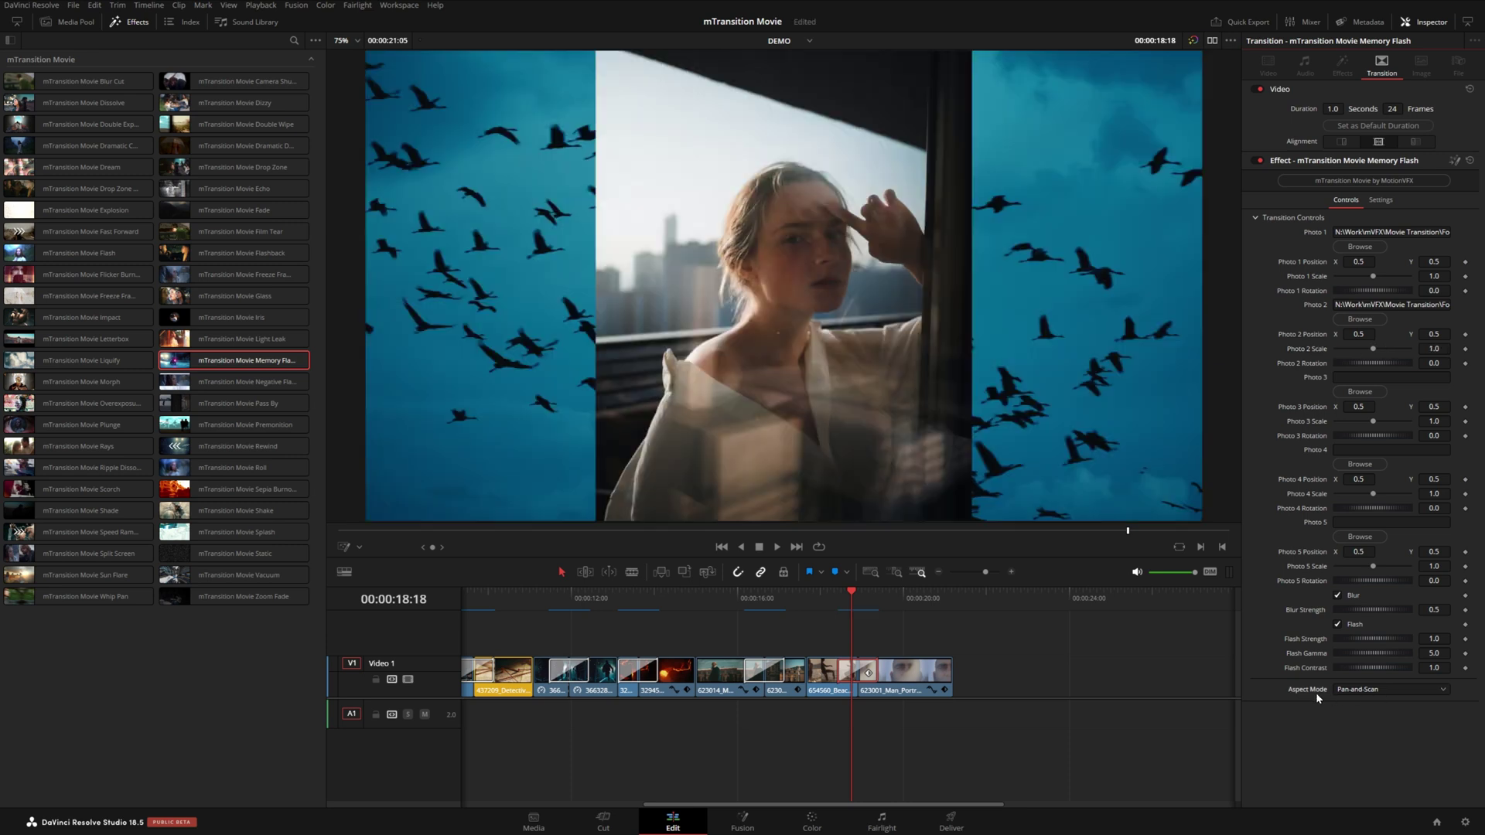
Set the Memory Flash Aspect Mode to Letterbox / Envelope and step through the flash frames
left_click(1364, 694)
left_click(1364, 702)
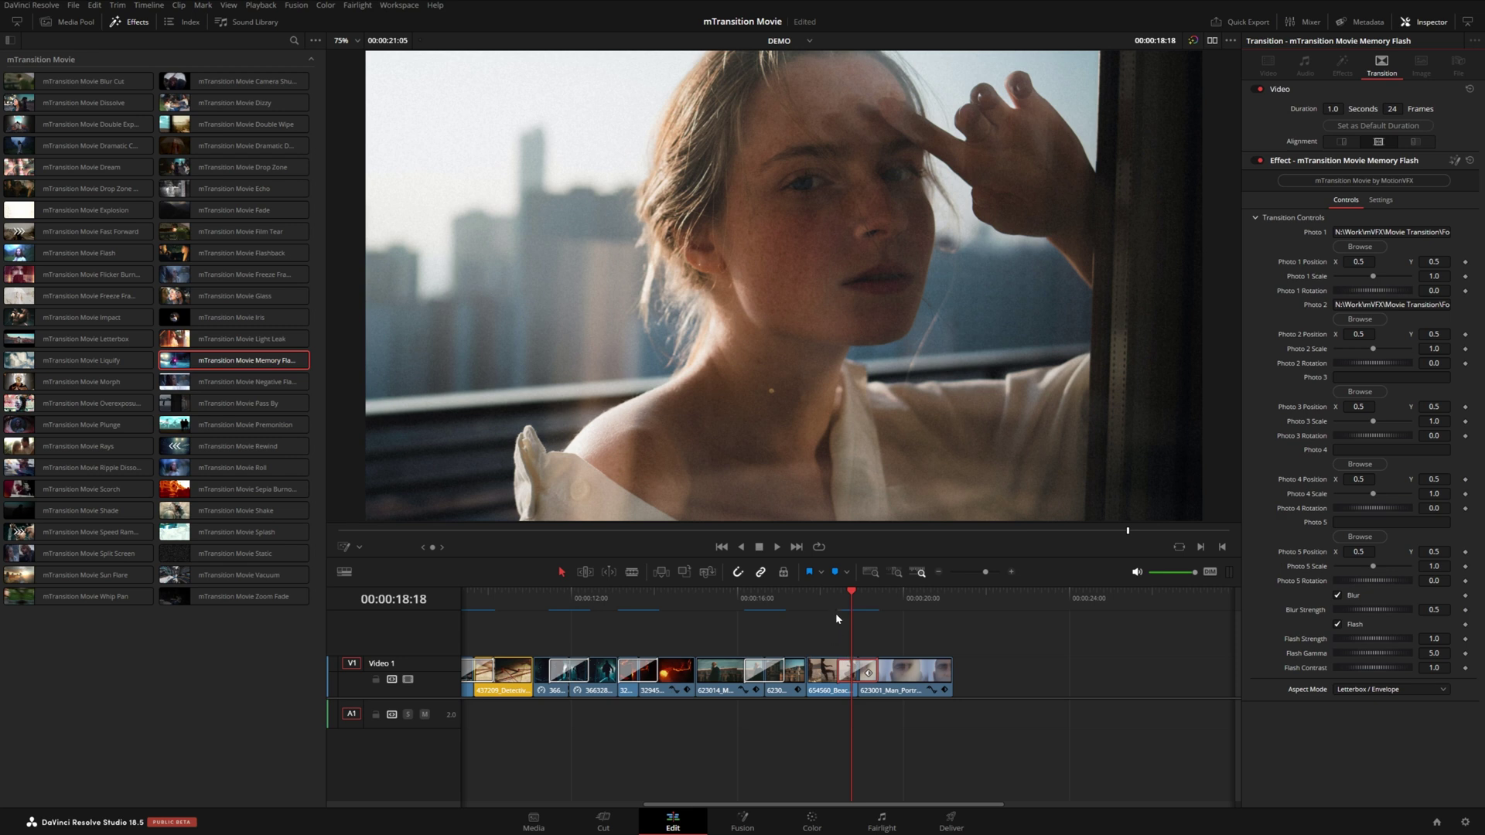
key("Left")
key("Left")
key("Left")
key("Left")
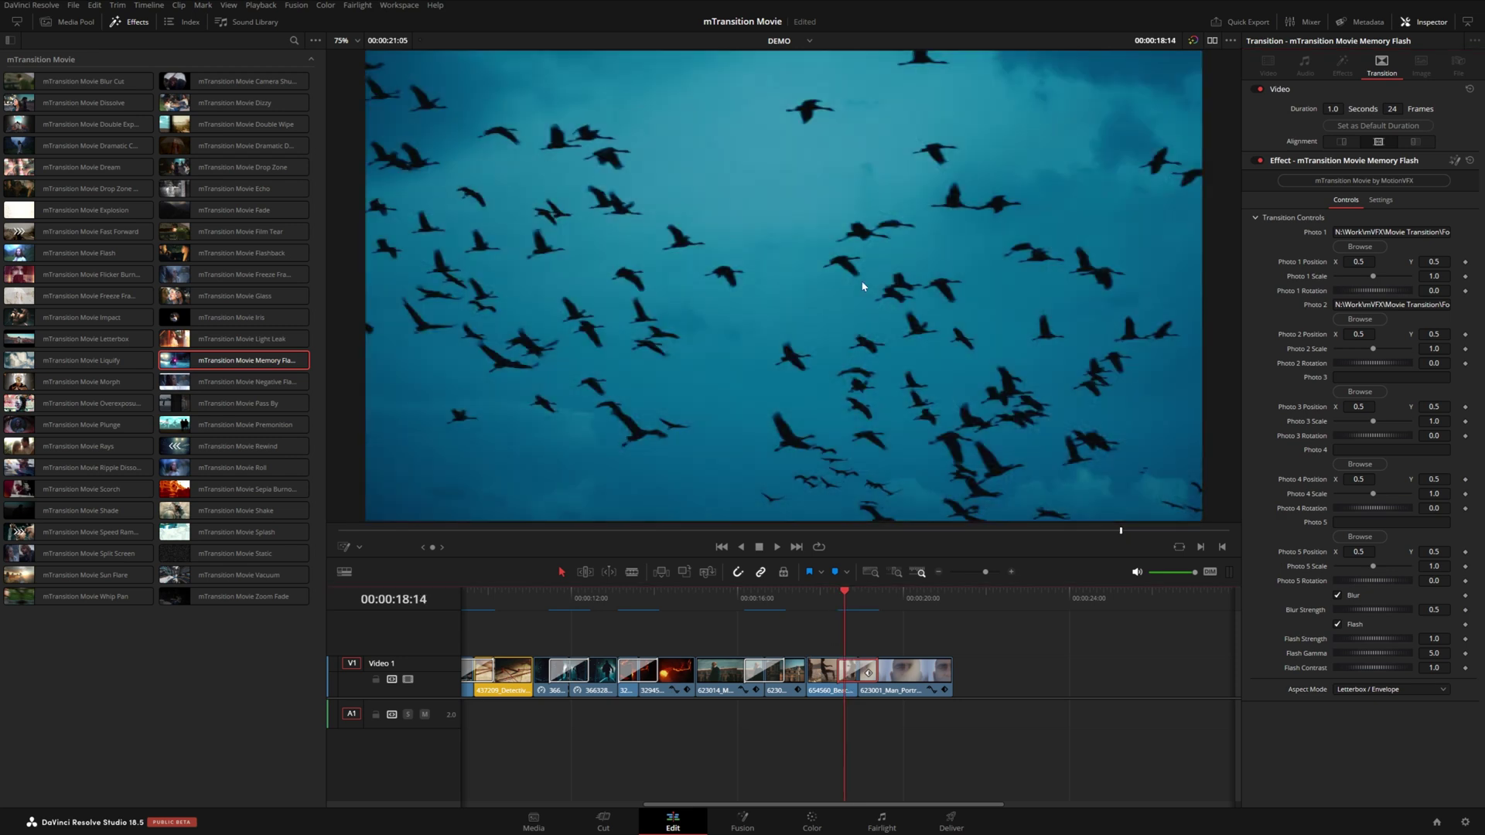
key("Right")
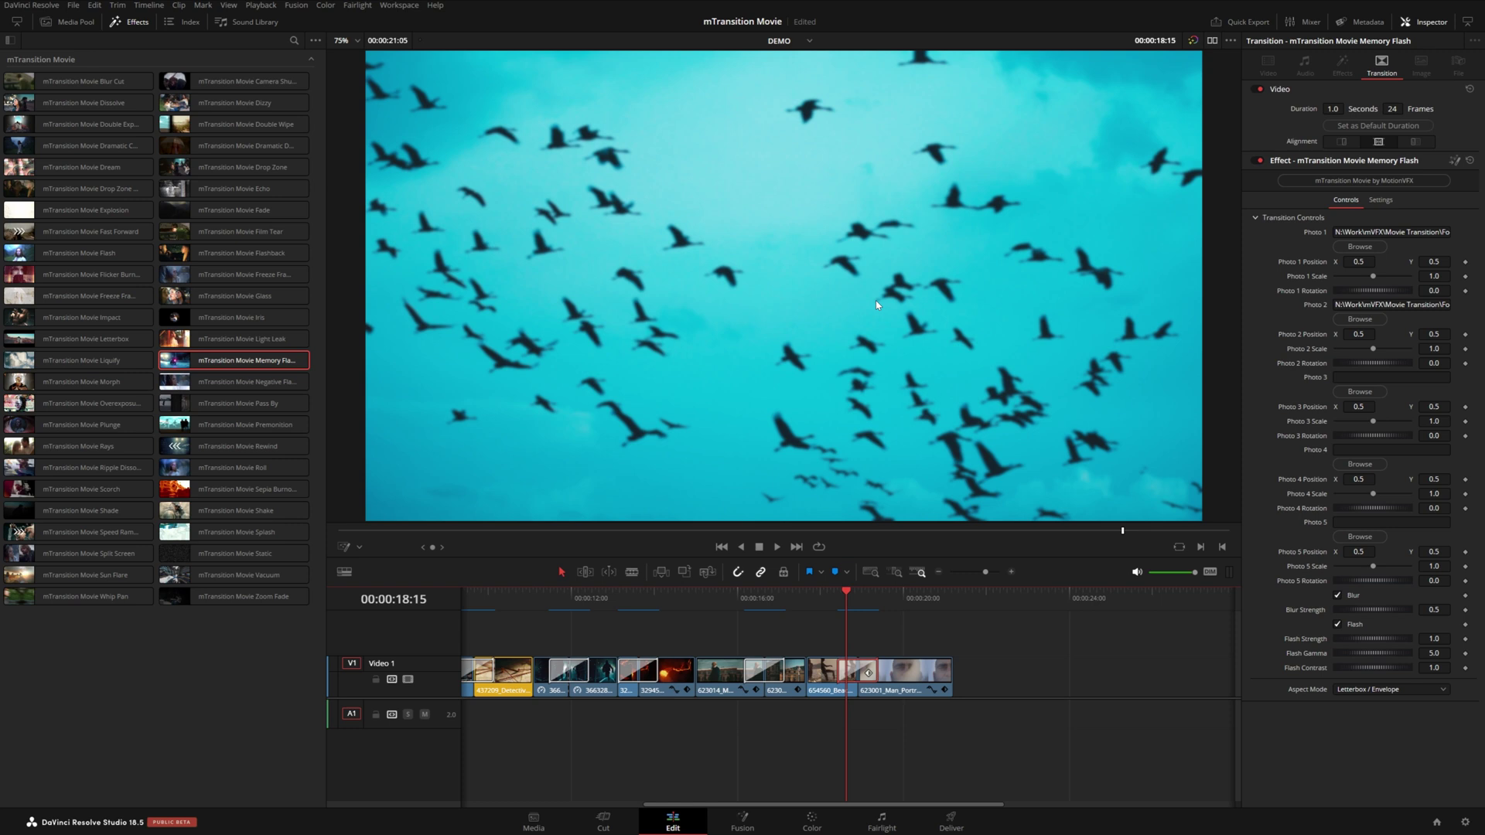
key("Left")
key("Right")
key("Right")
key("Right")
key("Right")
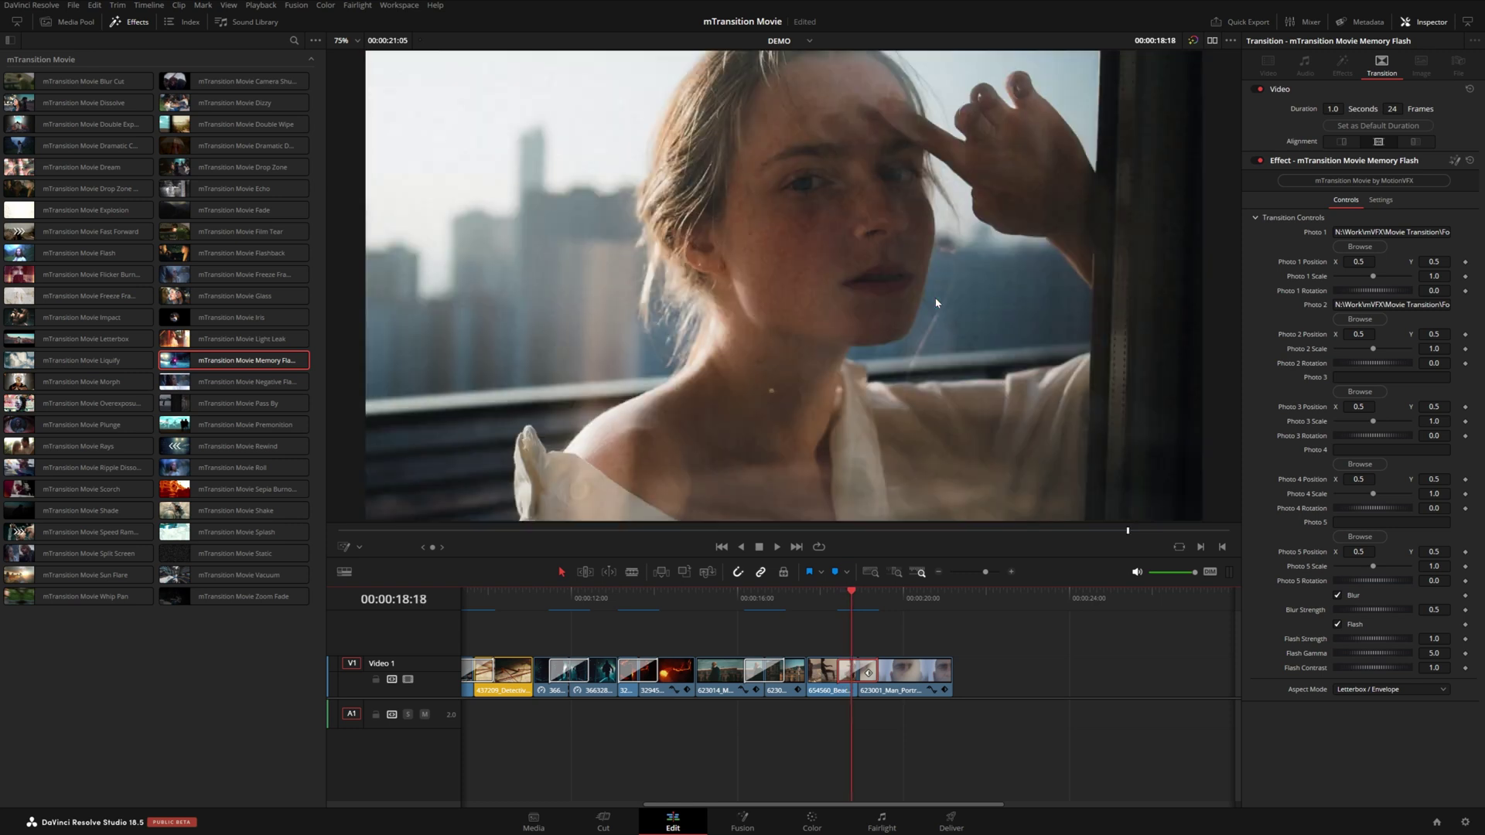
key("Right")
key("Right")
key("Right")
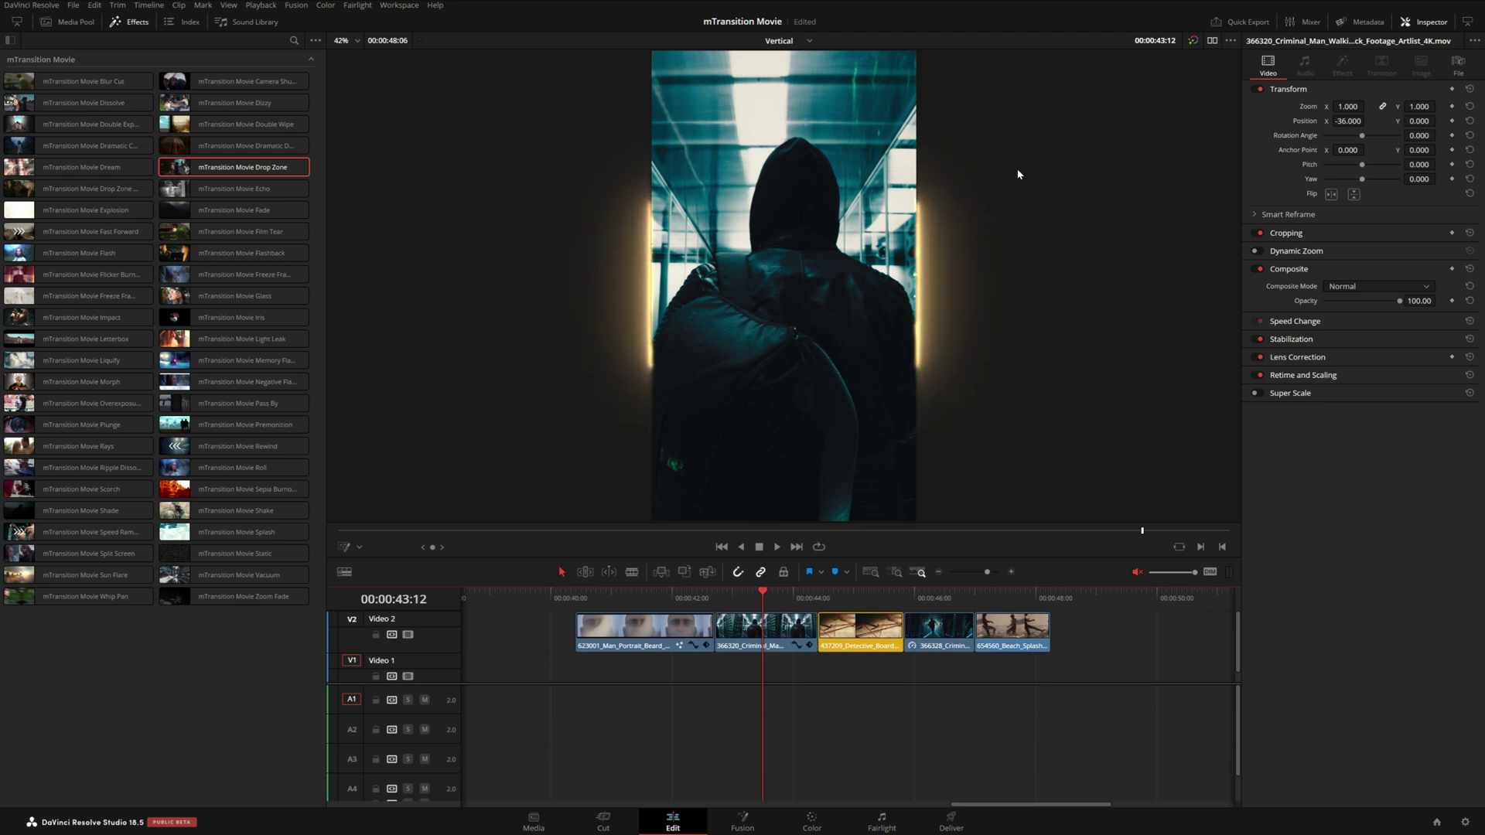
Place mTransition Movie Glass on the next V2 cut and loop-preview it
left_click(818, 595)
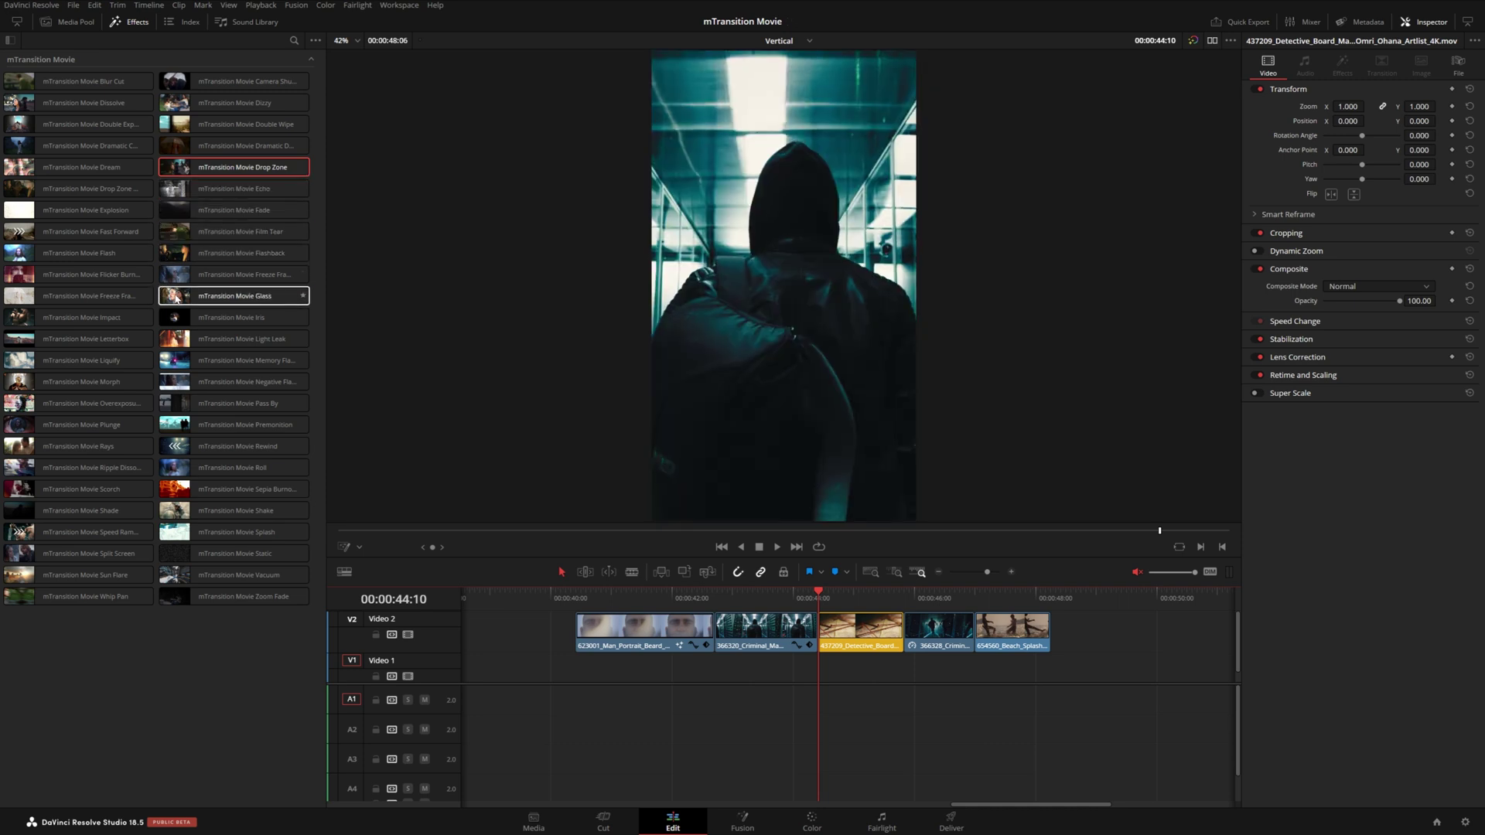
left_click_drag(187, 297, 784, 595)
key("slash")
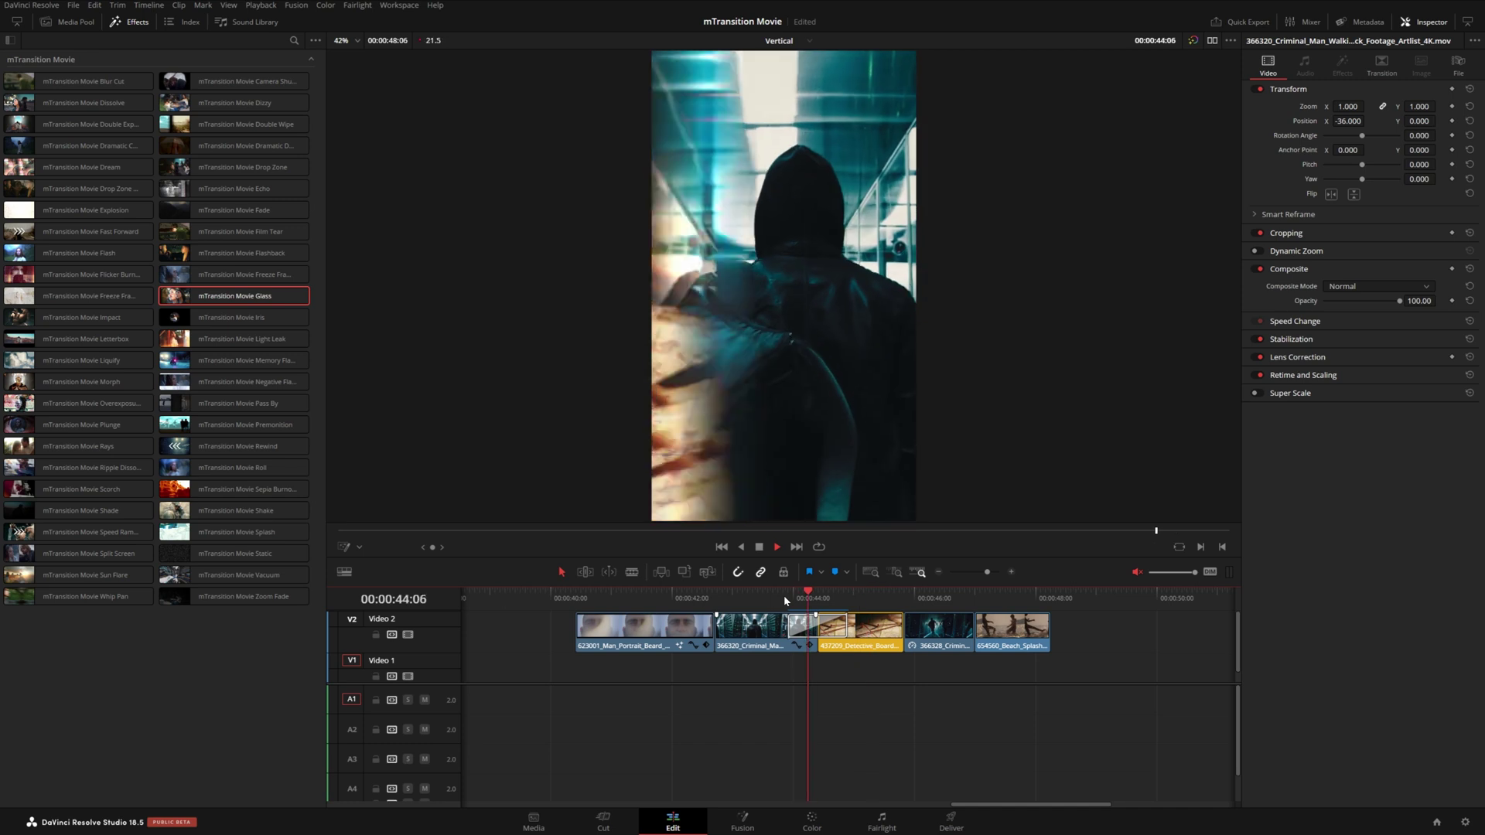
key("space")
key("Left")
key("Left")
key("Left")
key("Left")
key("Left")
key("Left")
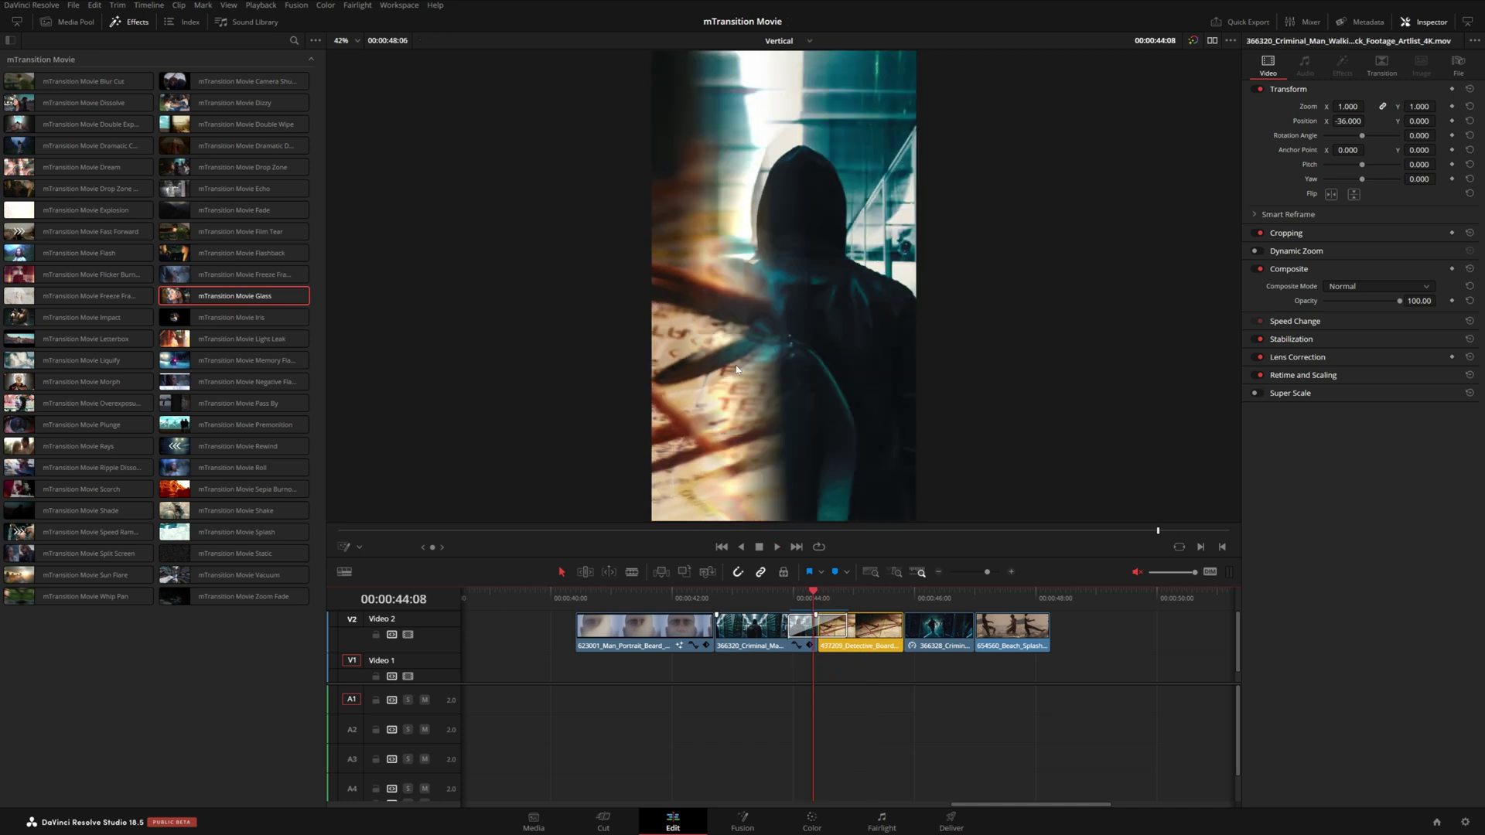
Set the Glass Wipe Angle to 147.1 and Slide Distance to 0.338, then play it back
left_click(837, 628)
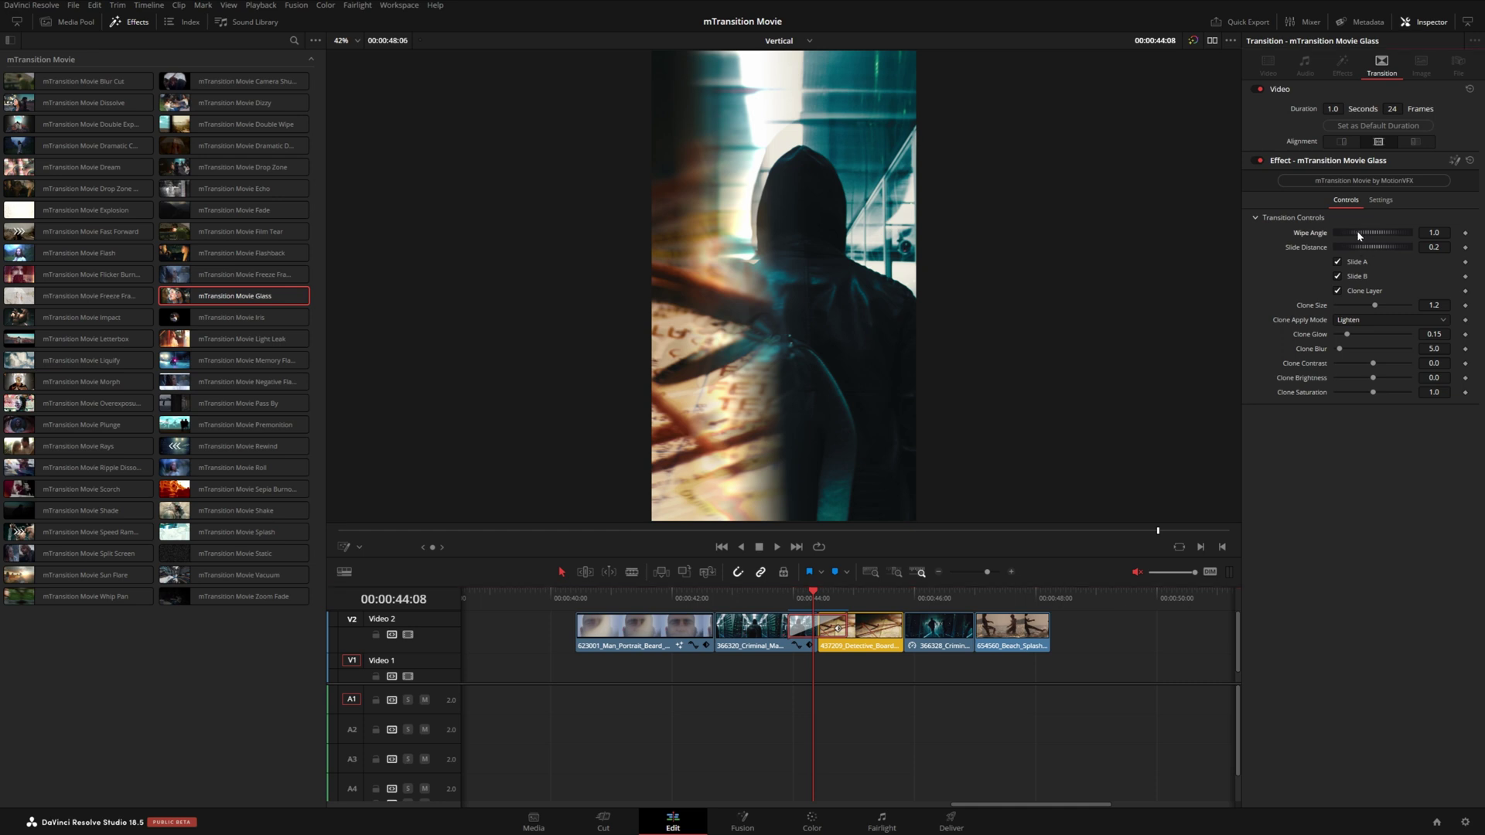
left_click_drag(1359, 235, 1391, 241)
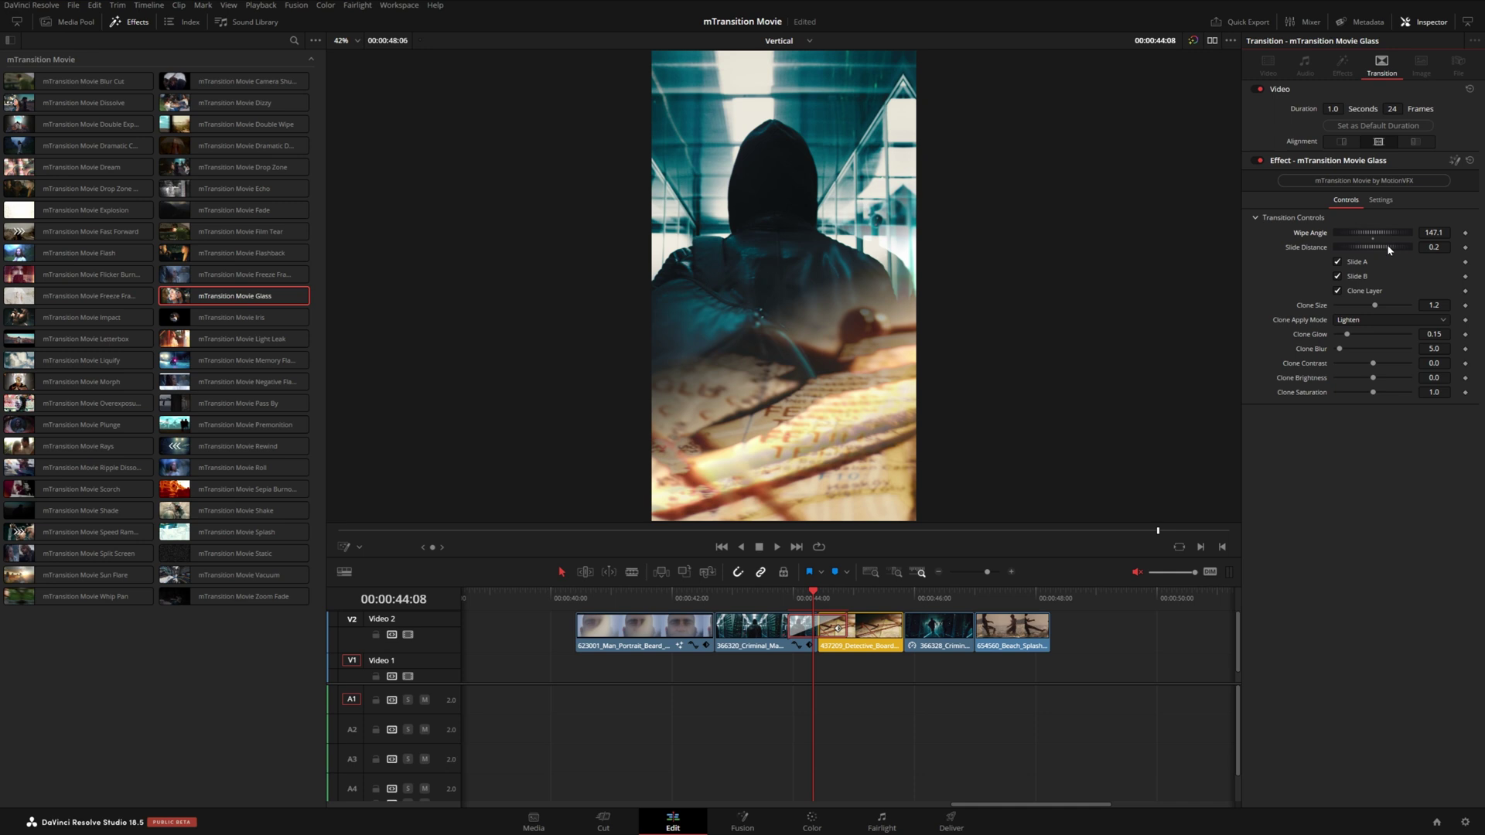
left_click_drag(1387, 246, 1394, 244)
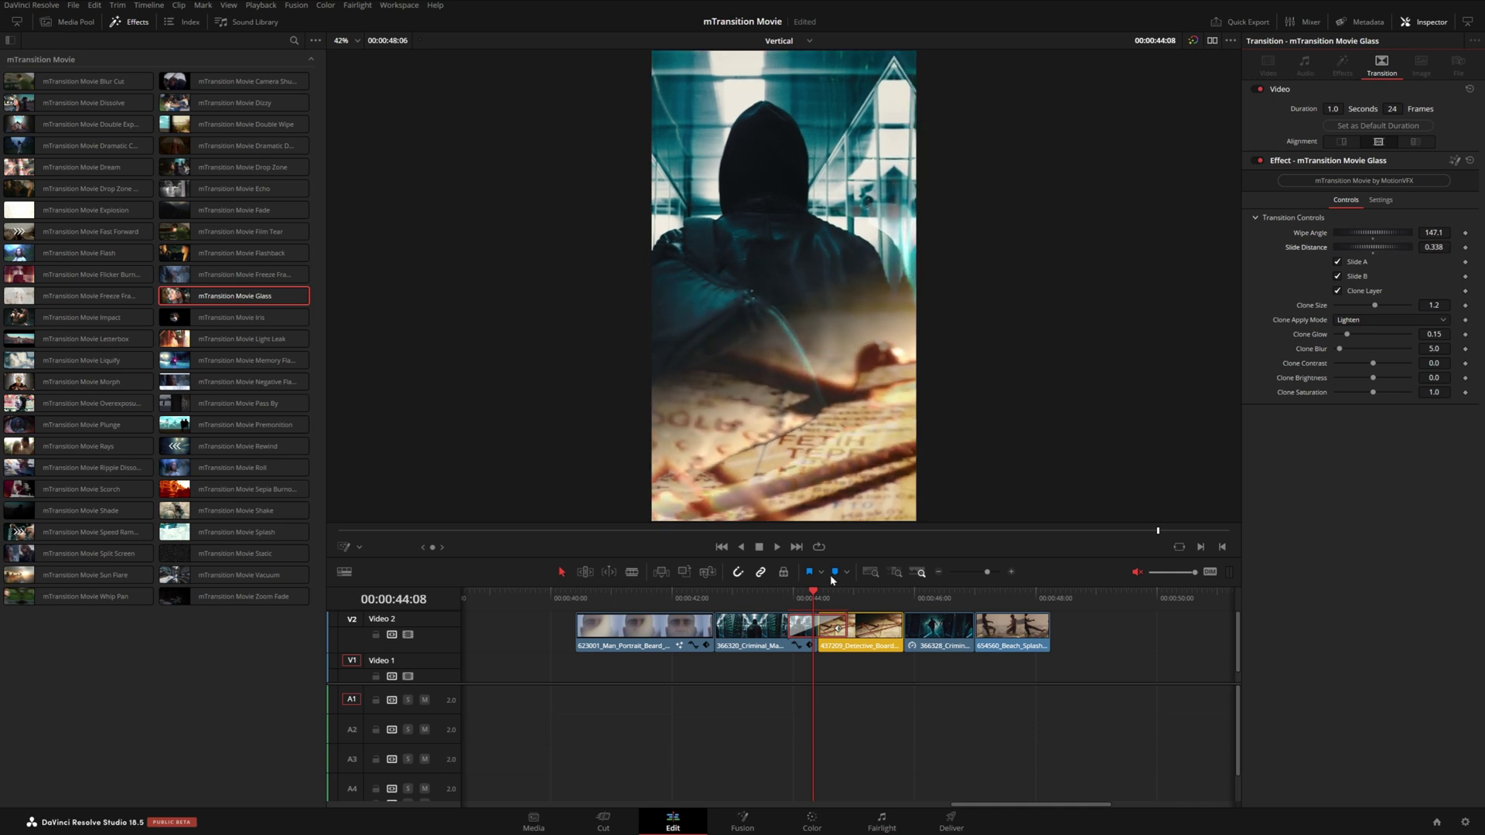
left_click(775, 596)
key("space")
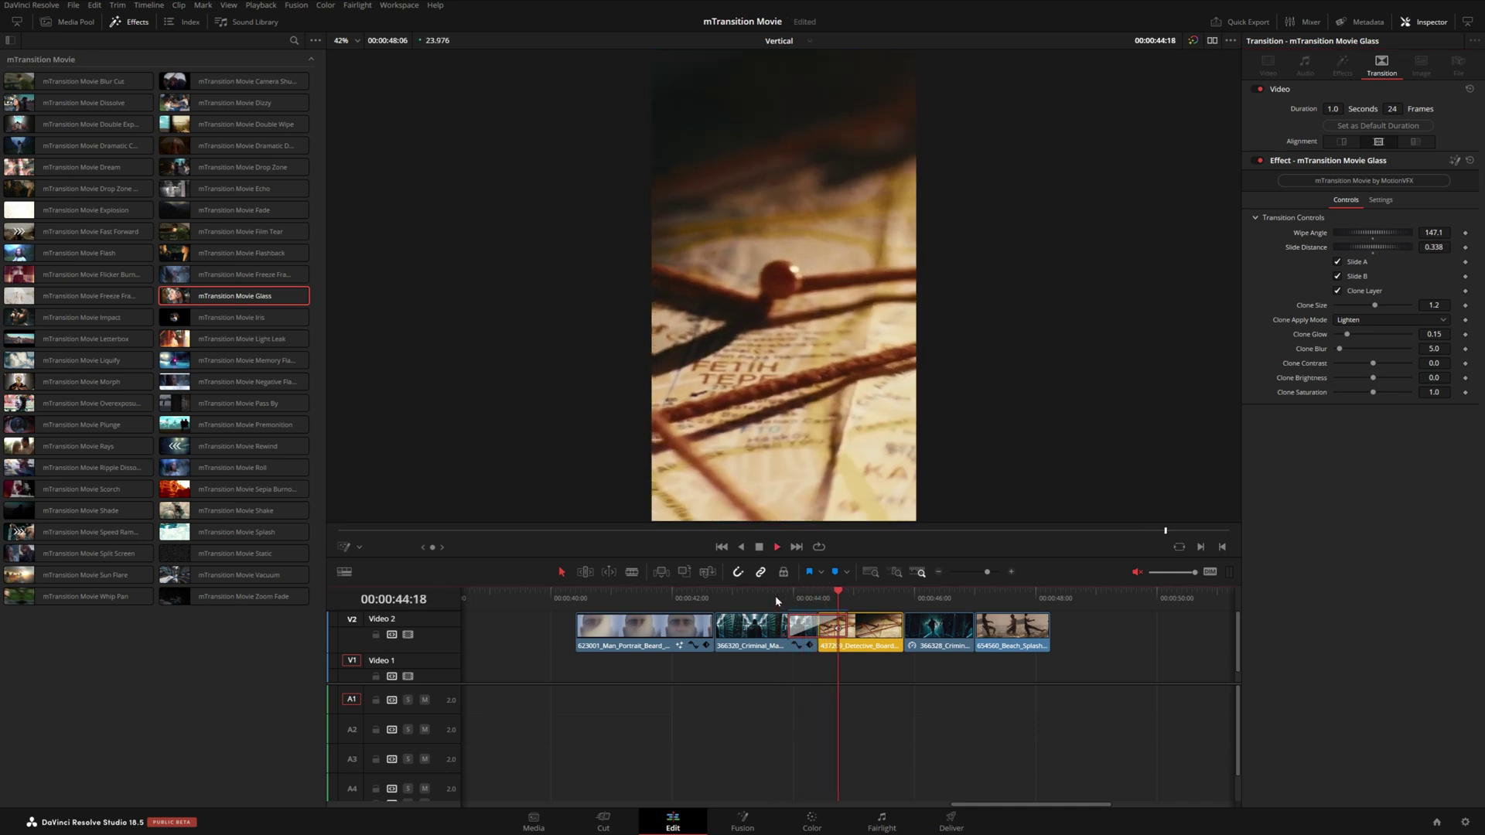
key("space")
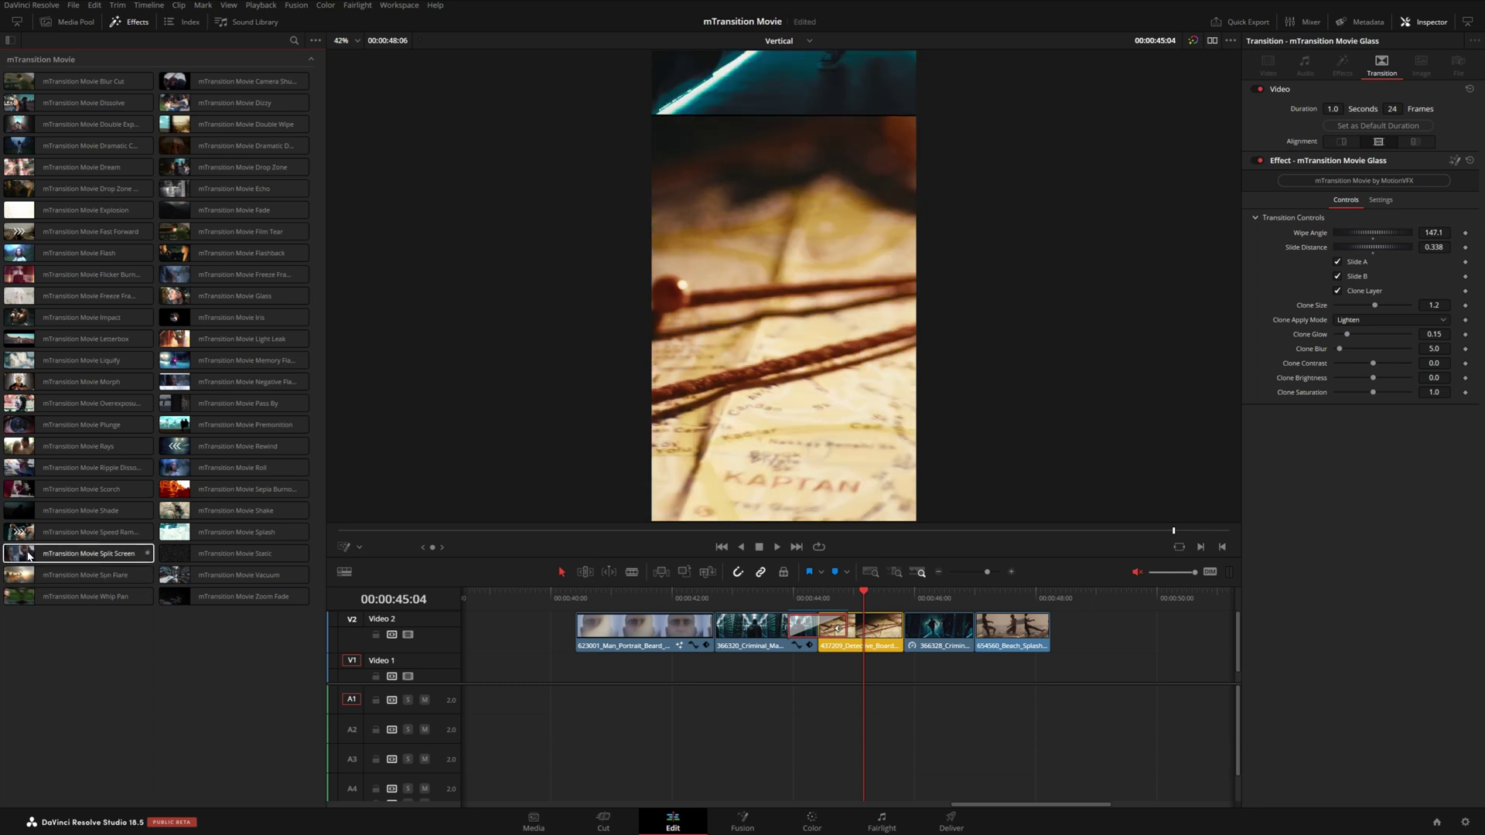
Add Split Screen after the detective clip, set to Vertical, Reverse and No Movement, and play it
left_click_drag(29, 555, 873, 600)
key("space")
left_click(888, 632)
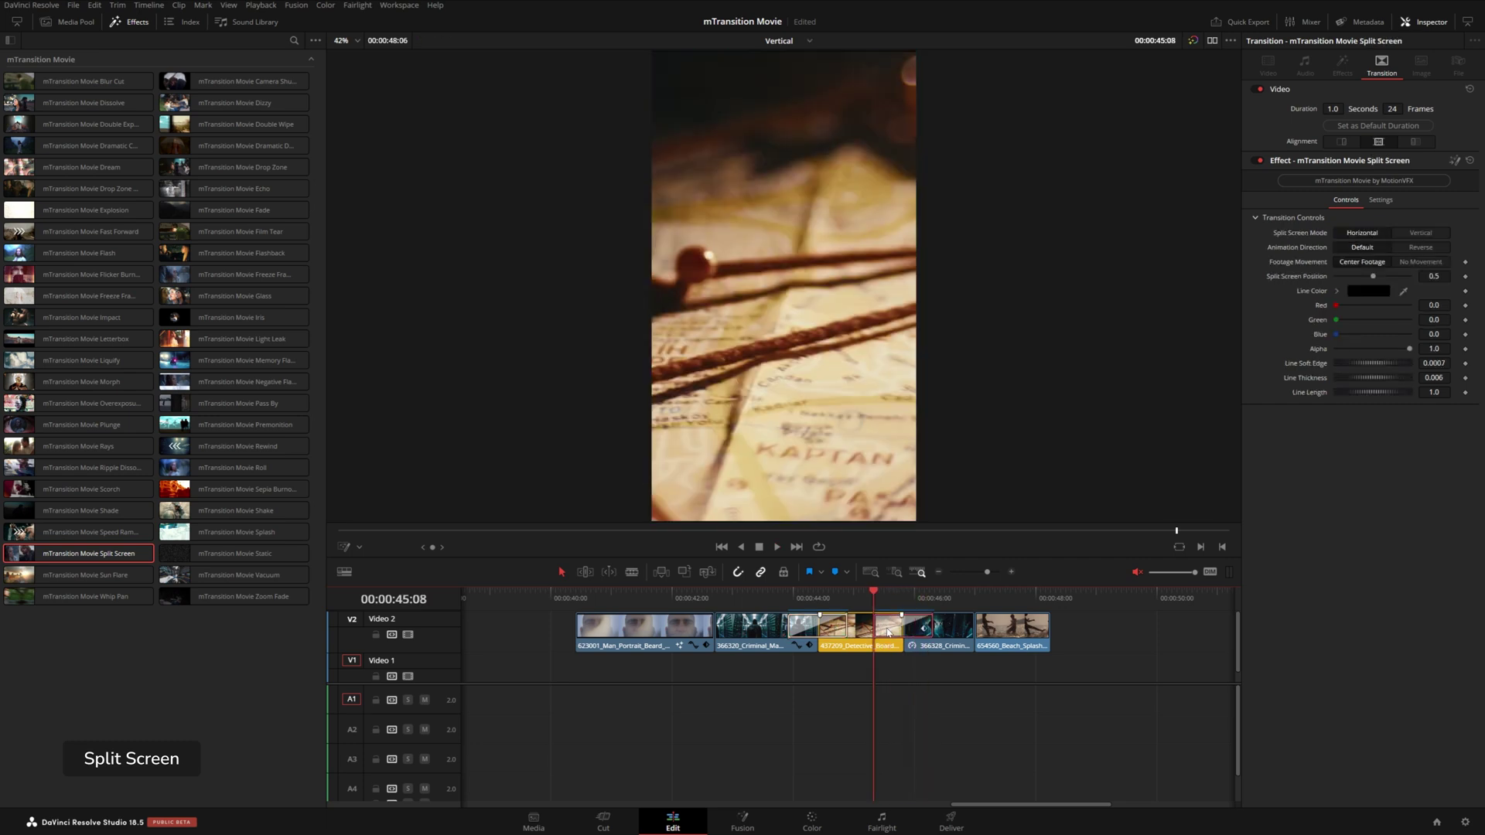
left_click(1420, 233)
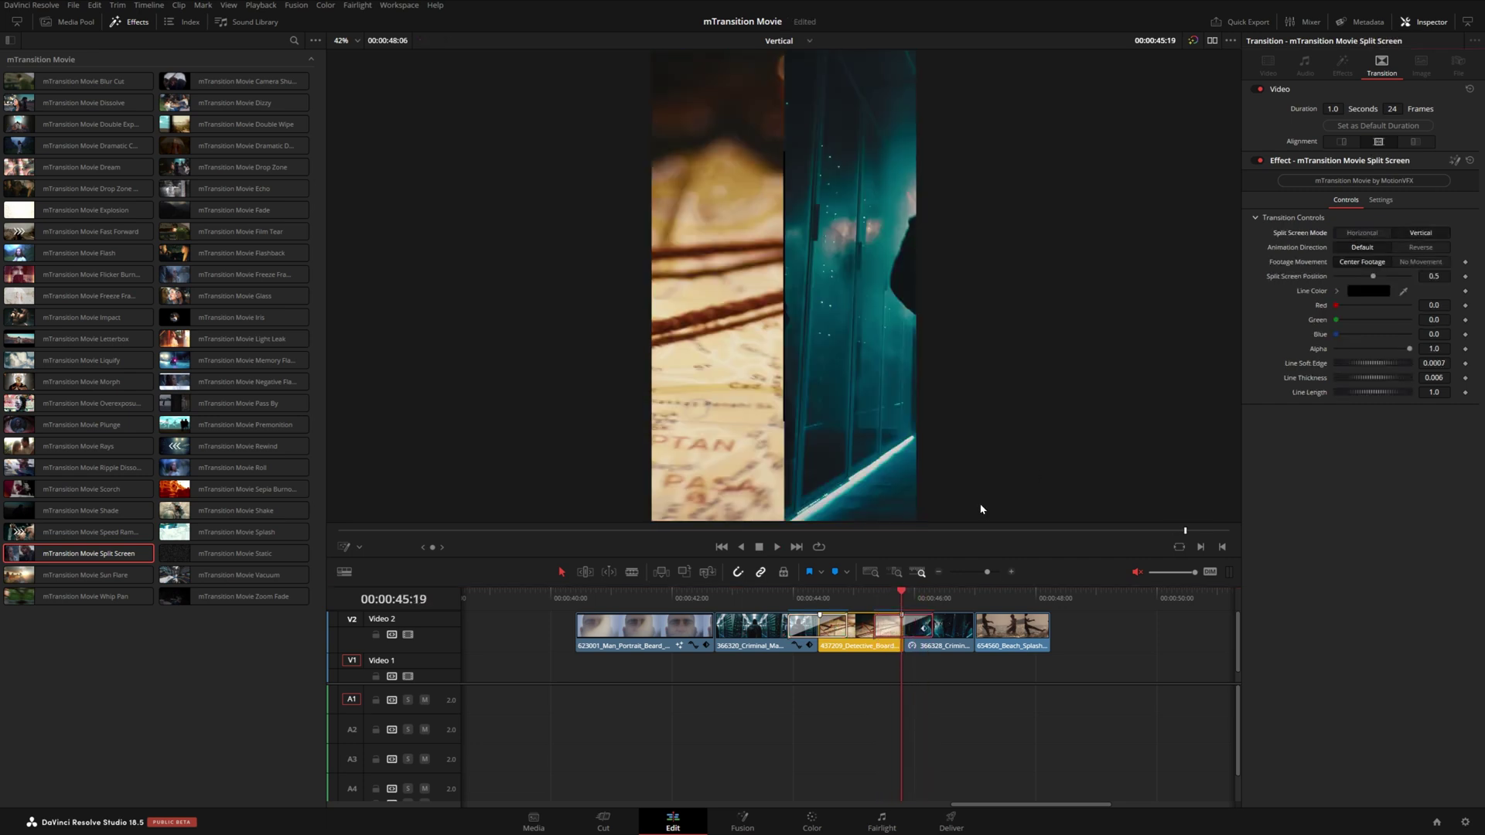
left_click(1433, 248)
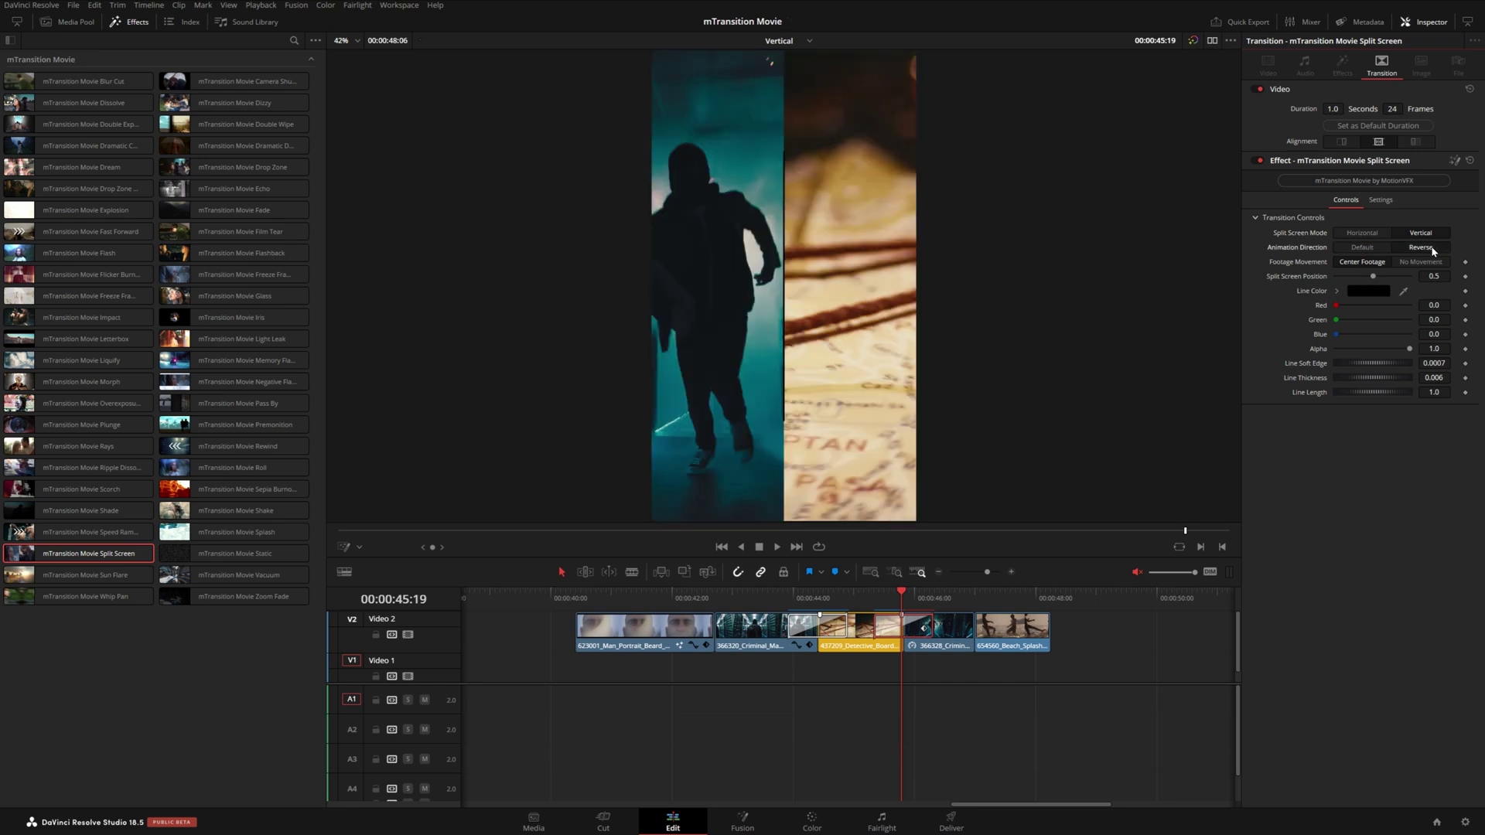
left_click(1421, 261)
left_click(874, 598)
key("space")
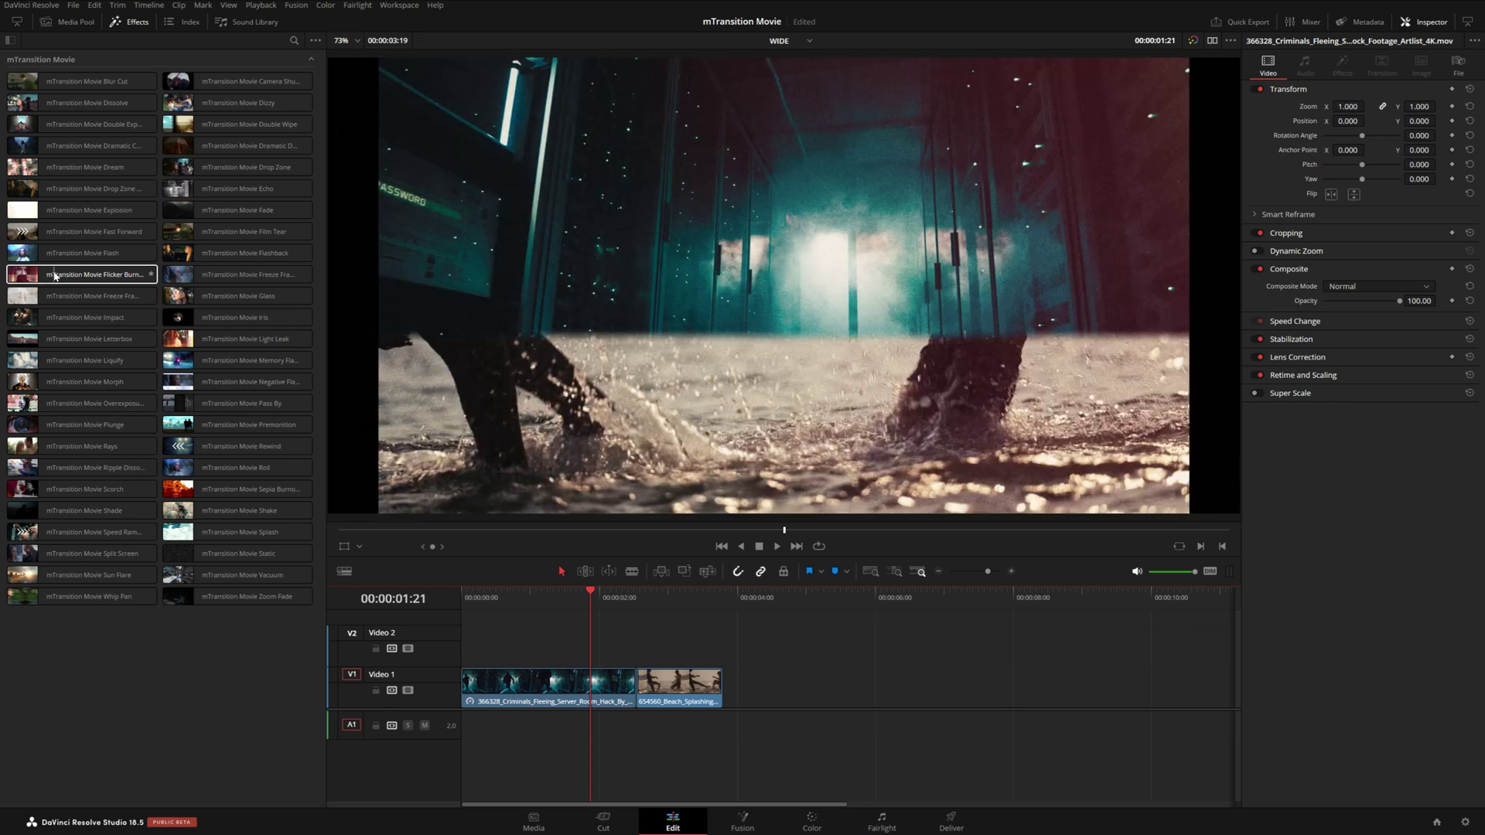
Place Flicker Burnout on the V1 cut with Letterbox / Envelope framing and replay it
mouse_move(61, 275)
left_mouse_down()
mouse_move(602, 510)
mouse_move(645, 665)
left_mouse_up()
key("space")
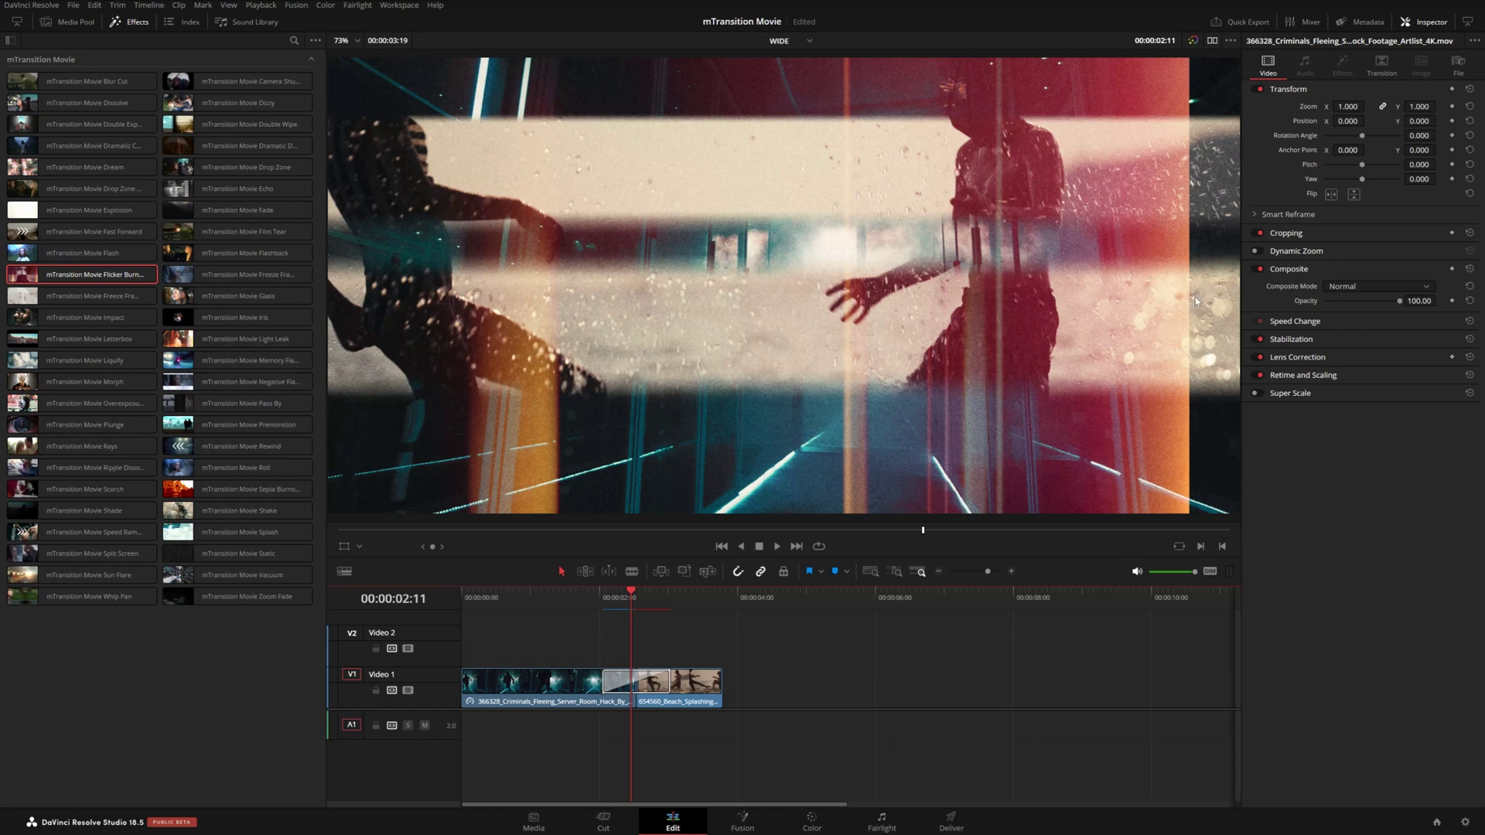
left_click(664, 684)
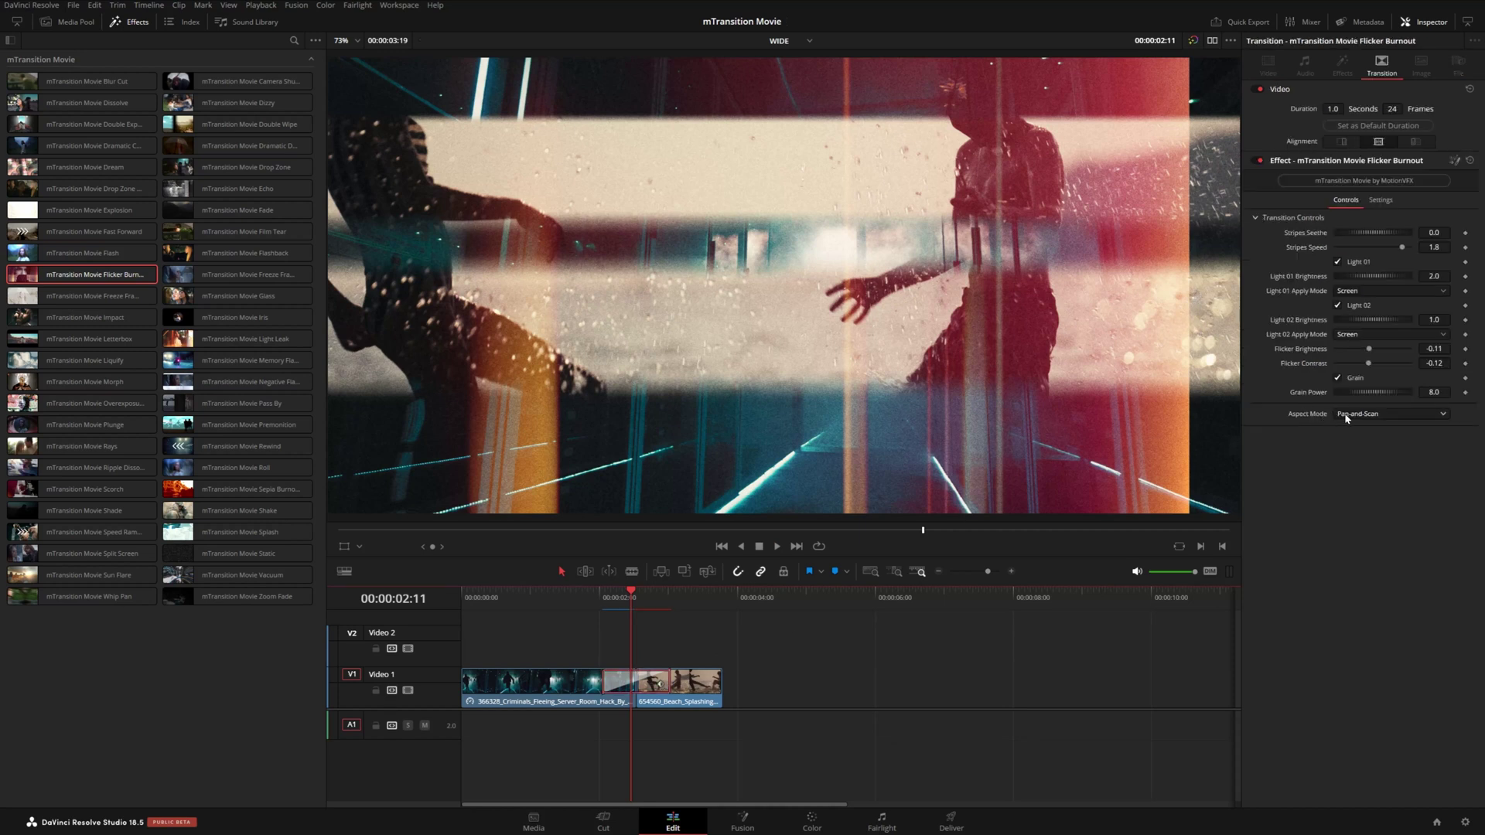
left_click(1375, 415)
left_click(1376, 428)
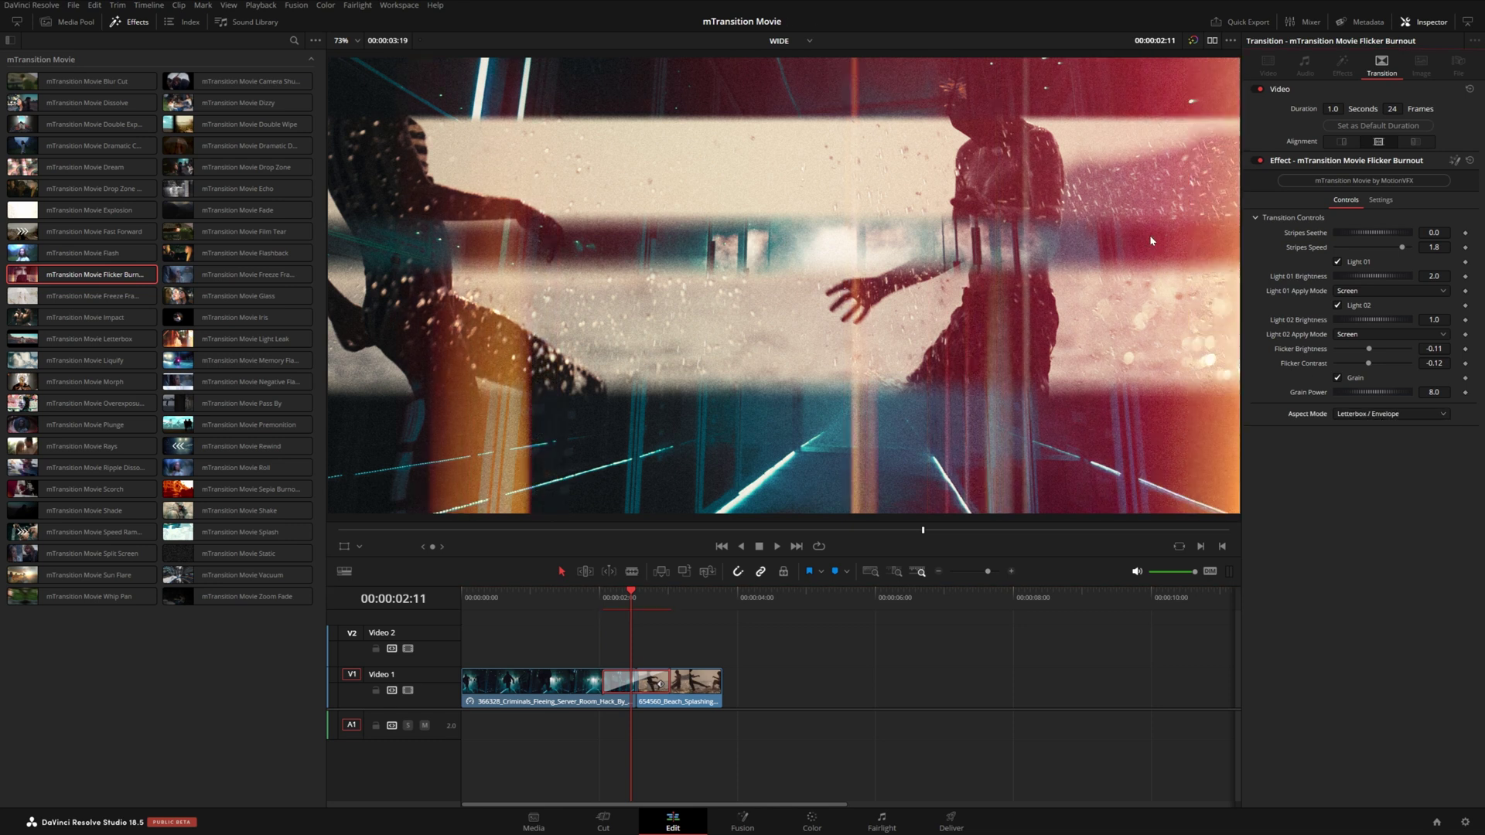
left_click(600, 606)
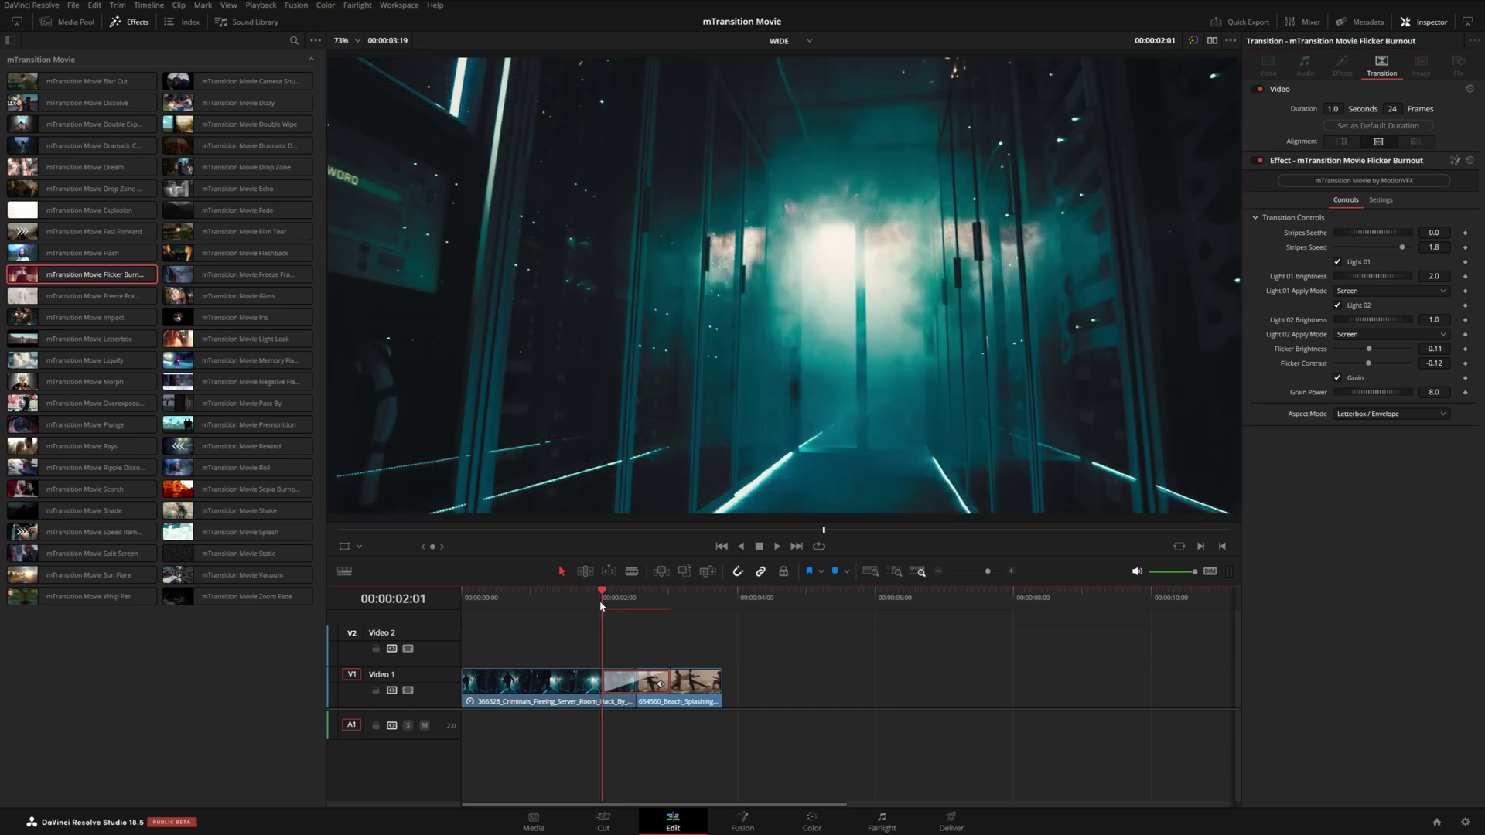
key("space")
key("space")
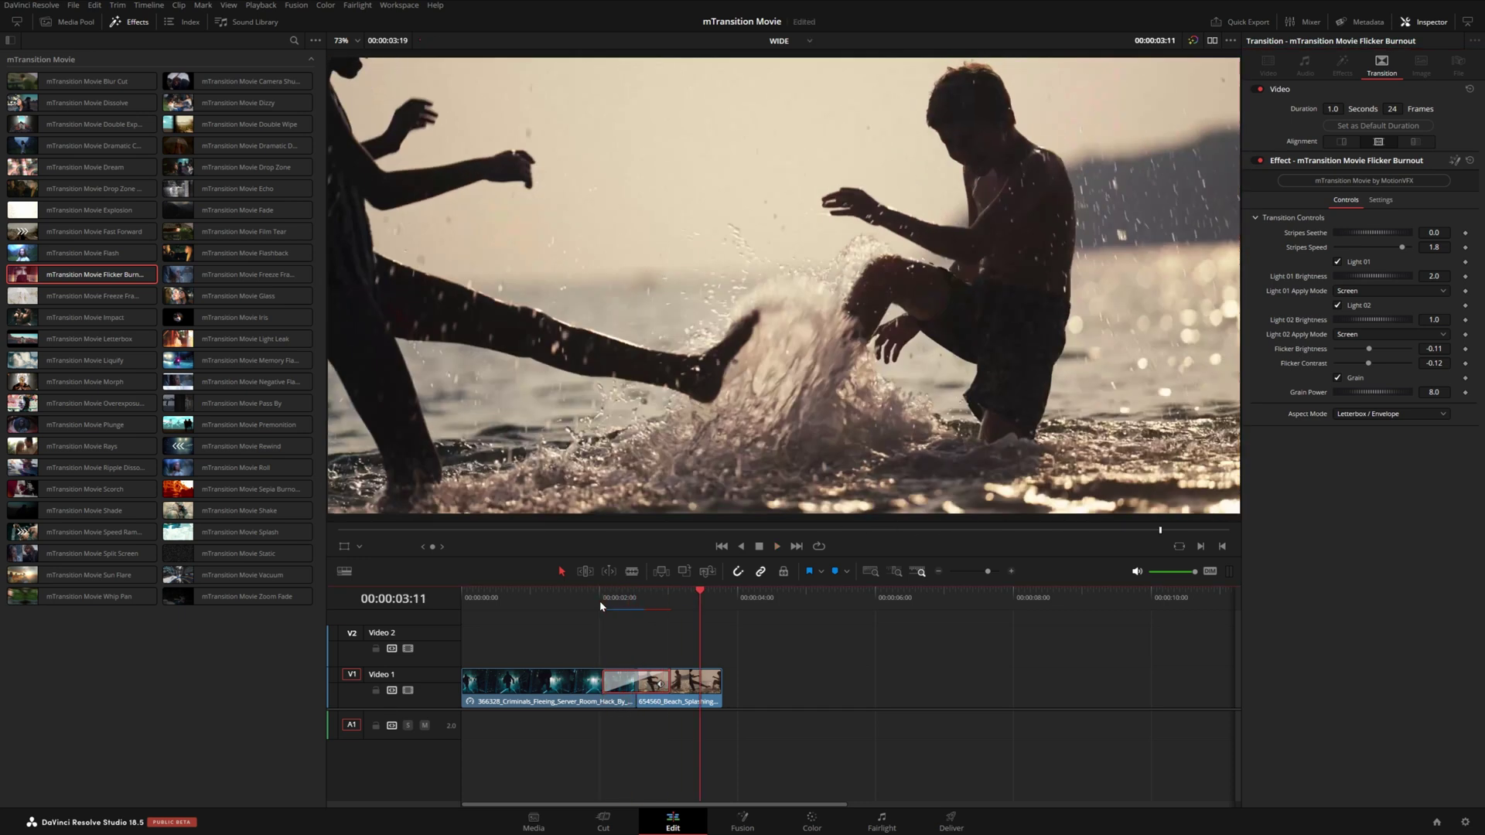
key("Up")
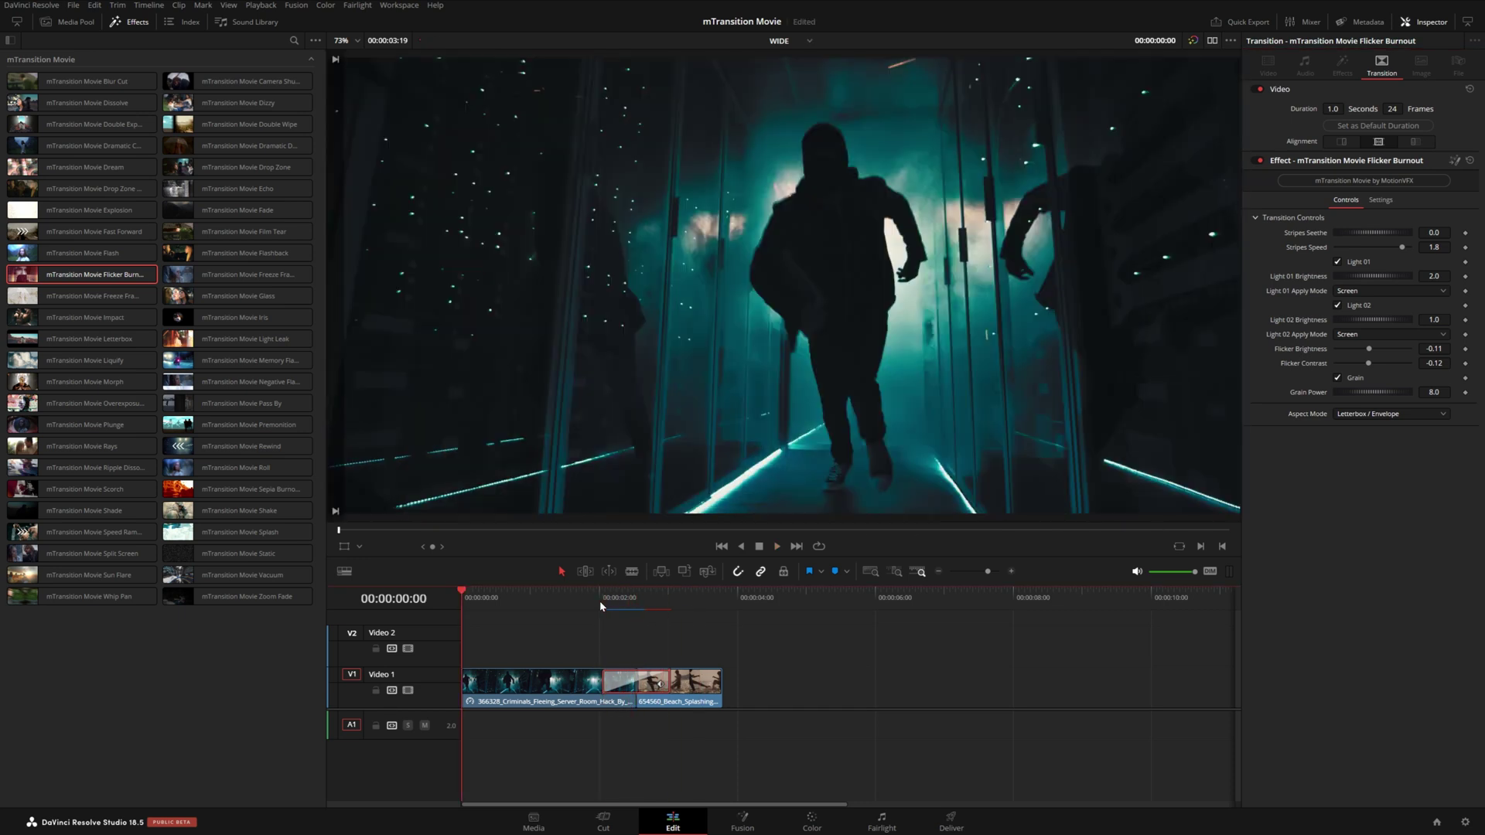
Compare Pan-and-Scan framing, revert to Letterbox / Envelope, and replay the final transition
left_click(1368, 416)
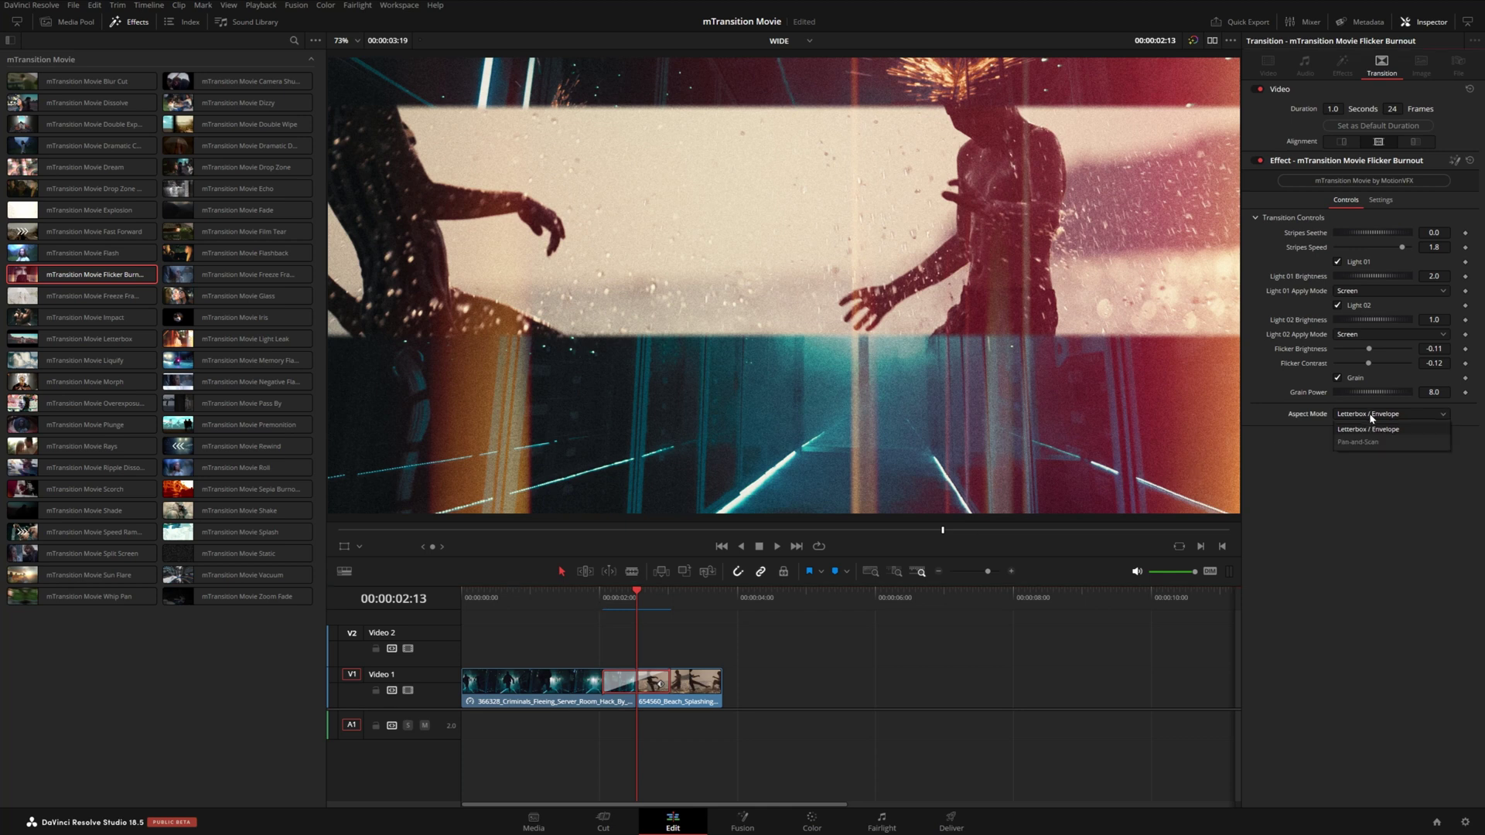
left_click(1361, 441)
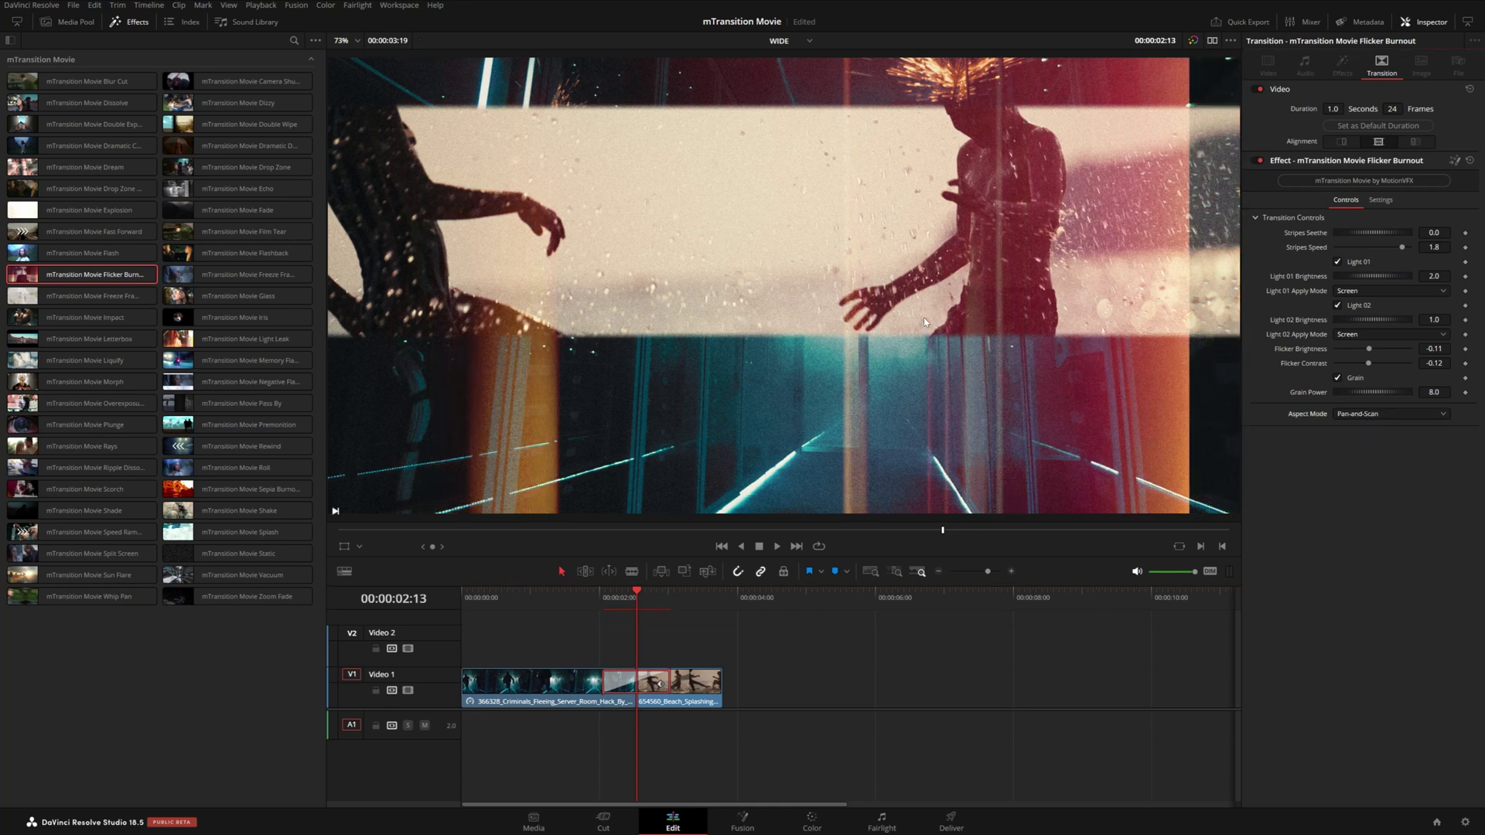
left_click(1353, 416)
left_click(1360, 428)
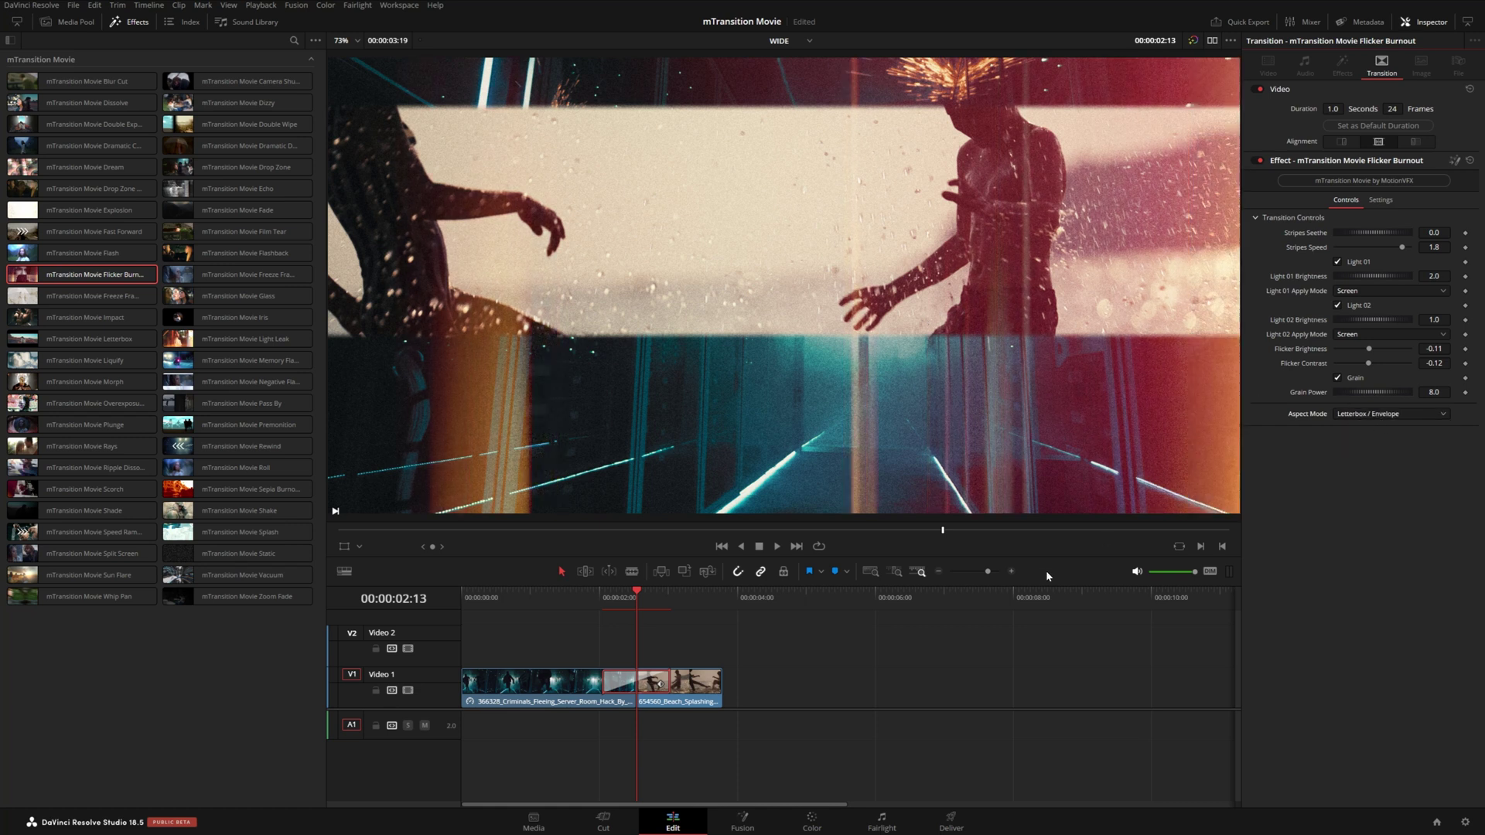
left_click(600, 600)
key("space")
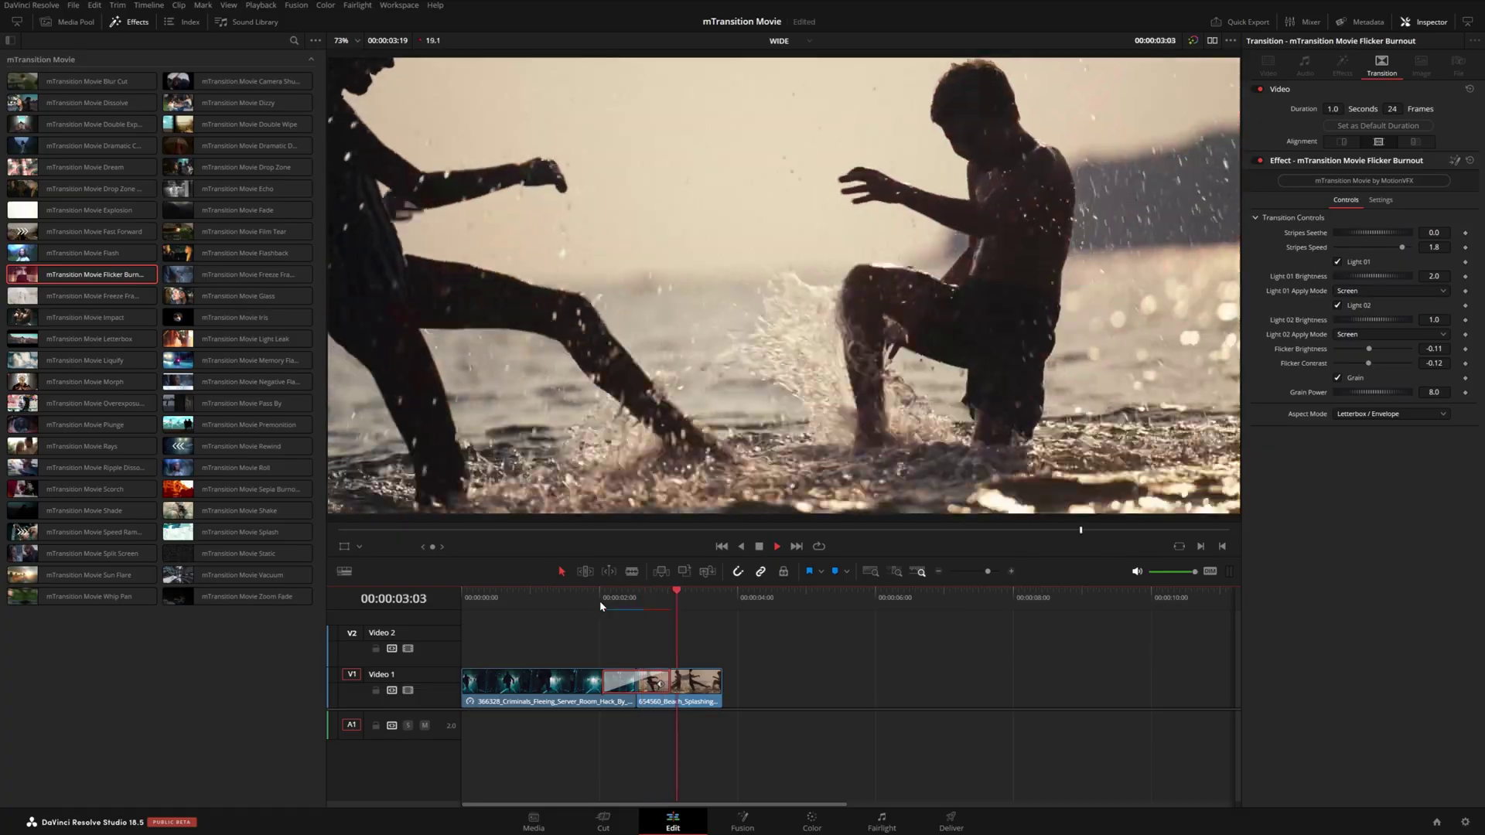